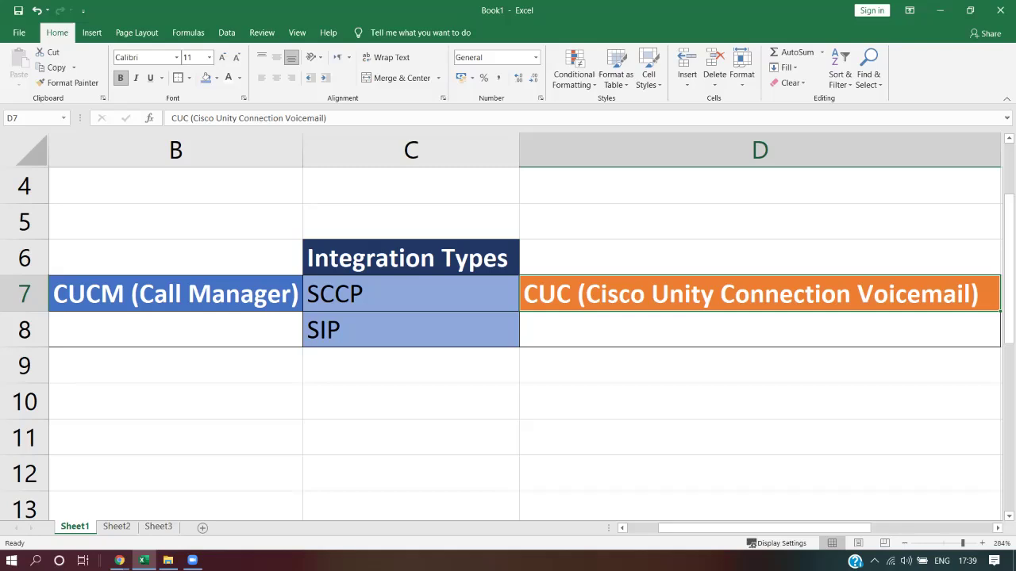
Review the SCCP and SIP integration types on Sheet1 and the CUCM and CUC step lists on Sheet3.
left_click(411, 330)
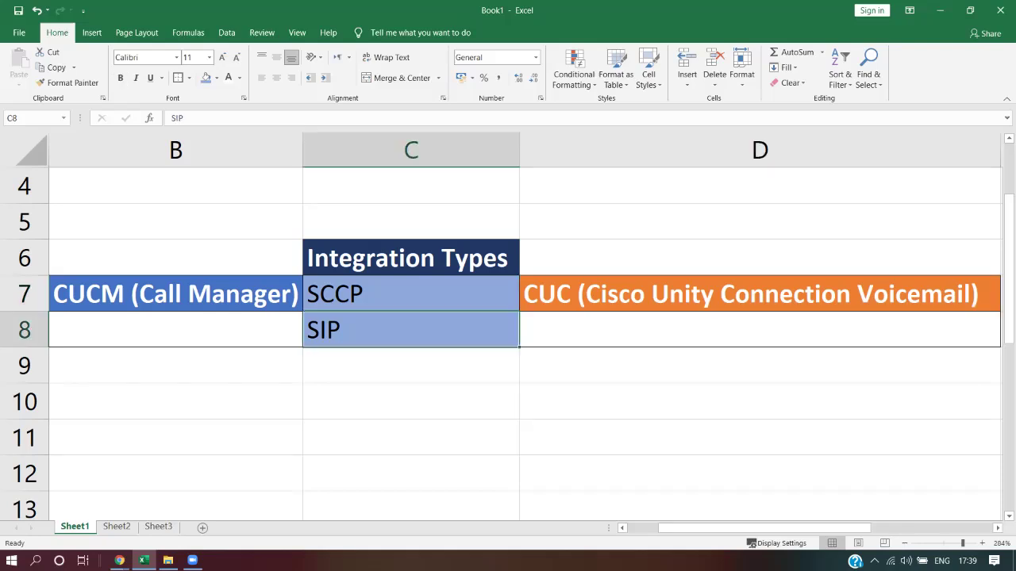
left_click(411, 295)
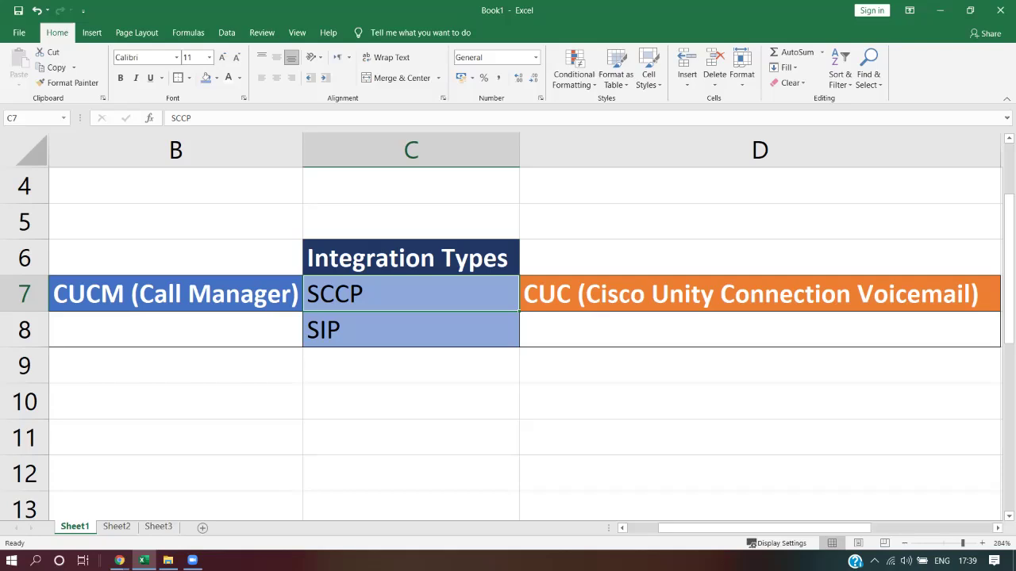
left_click(411, 330)
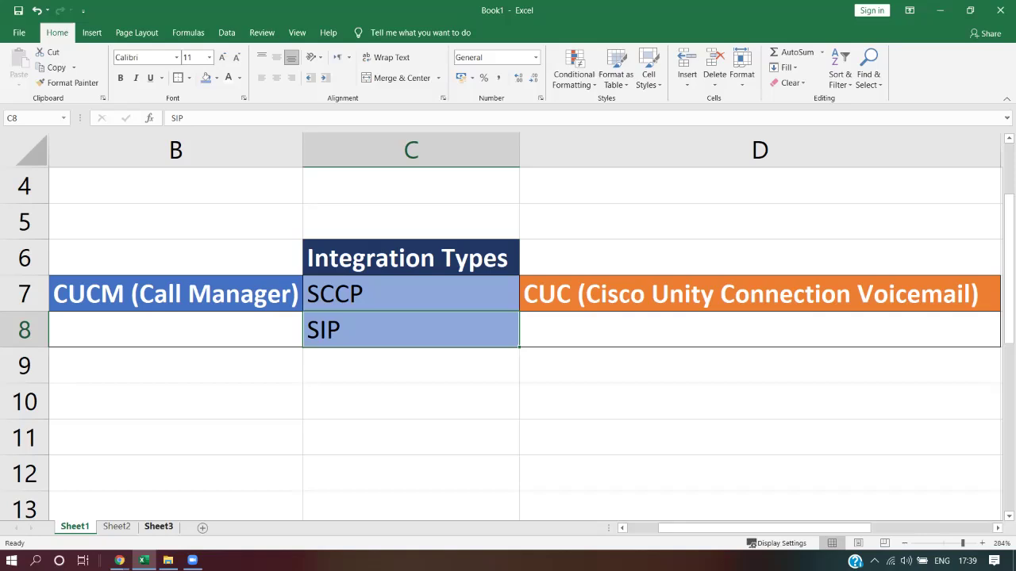
left_click(158, 526)
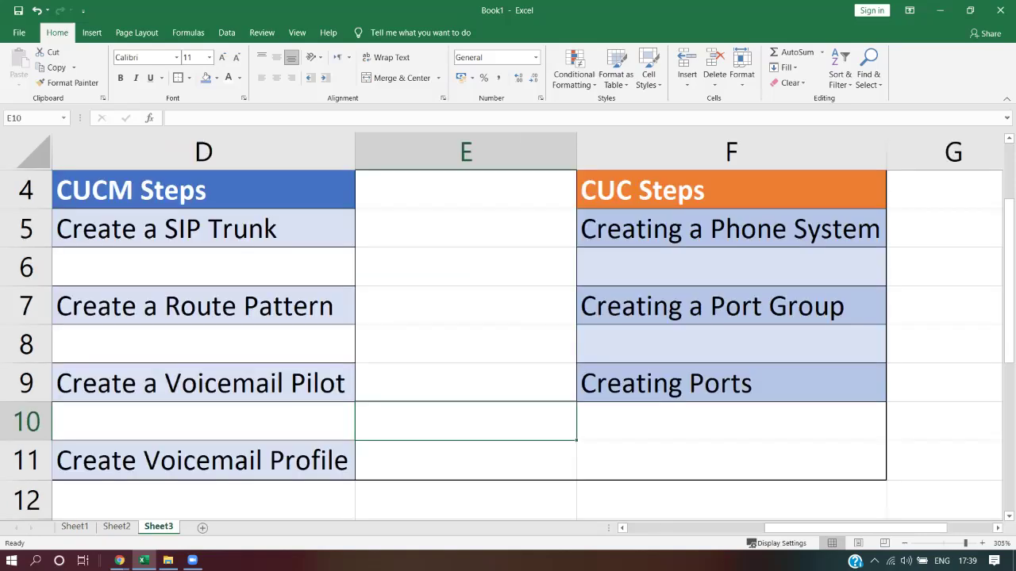
left_click_drag(204, 190, 204, 460)
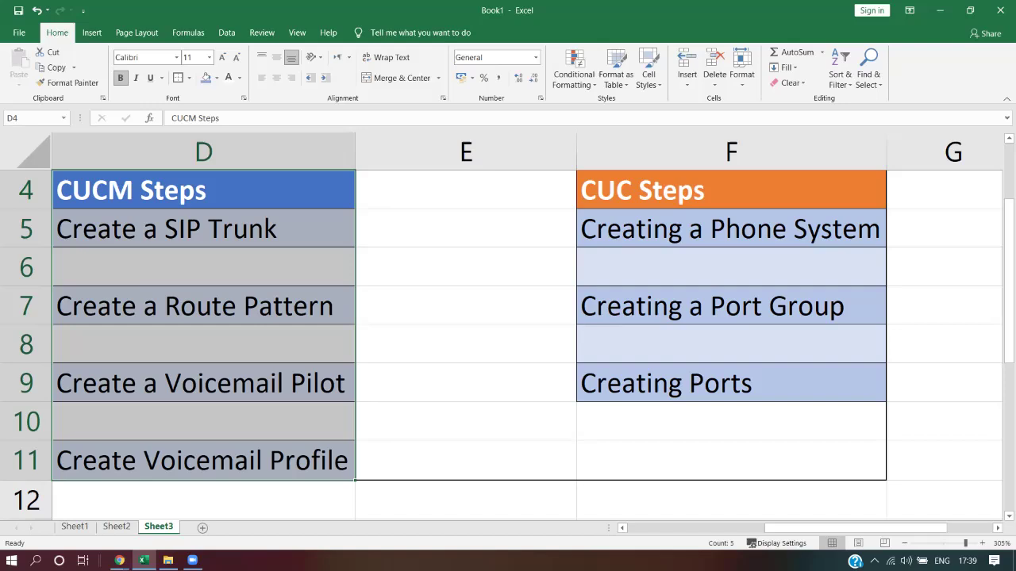
left_click_drag(731, 191, 731, 384)
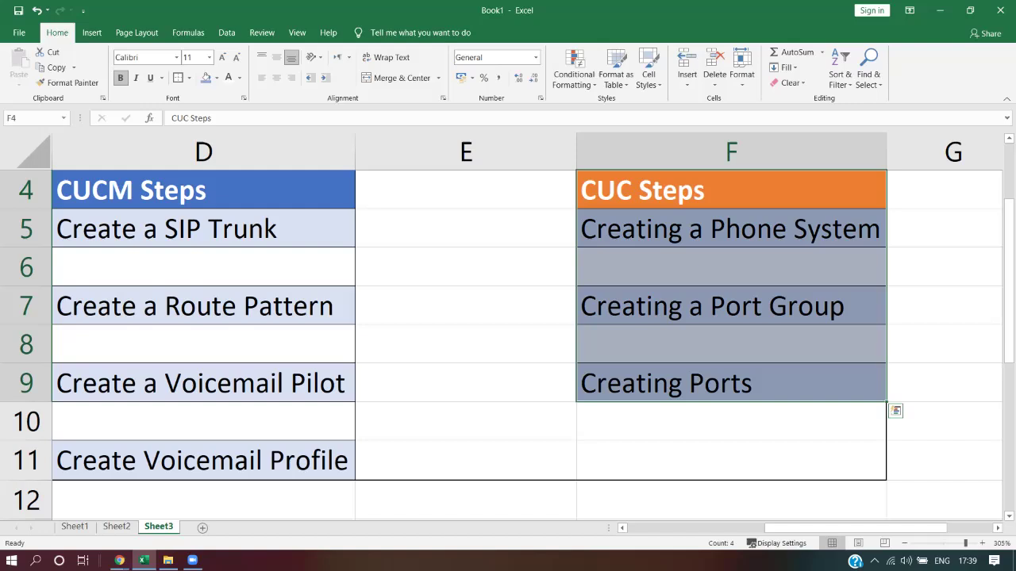
left_click(465, 305)
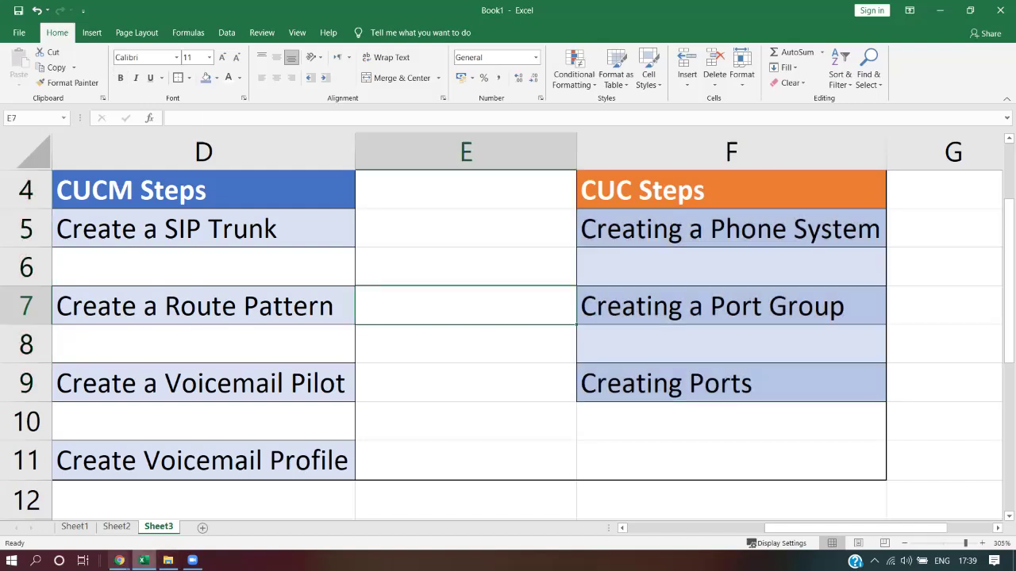
Switch to Chrome and view the Cisco Unity Connection and Cisco Unified CM administration home pages.
mouse_move(119, 561)
left_click(70, 508)
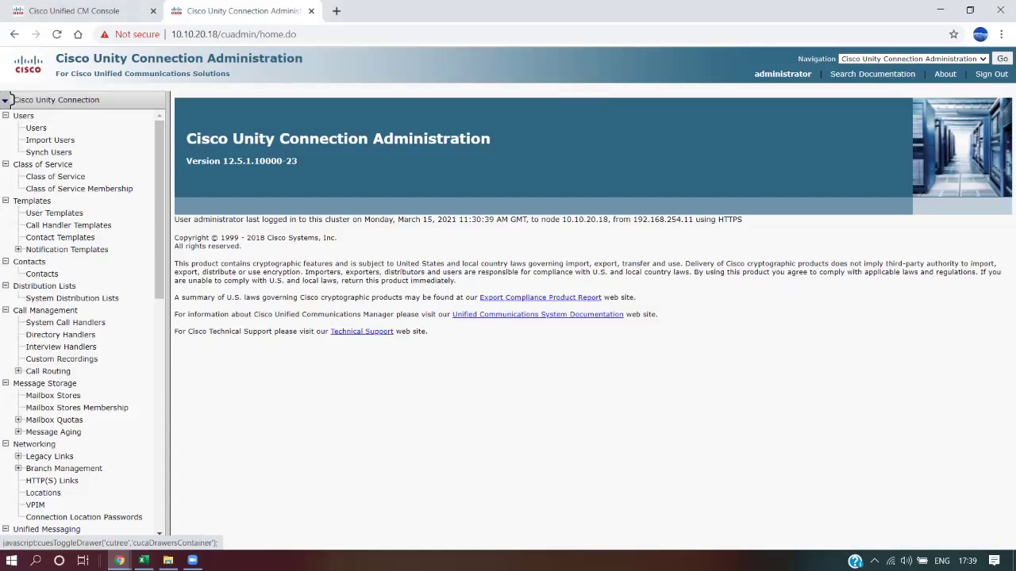
left_click(75, 11)
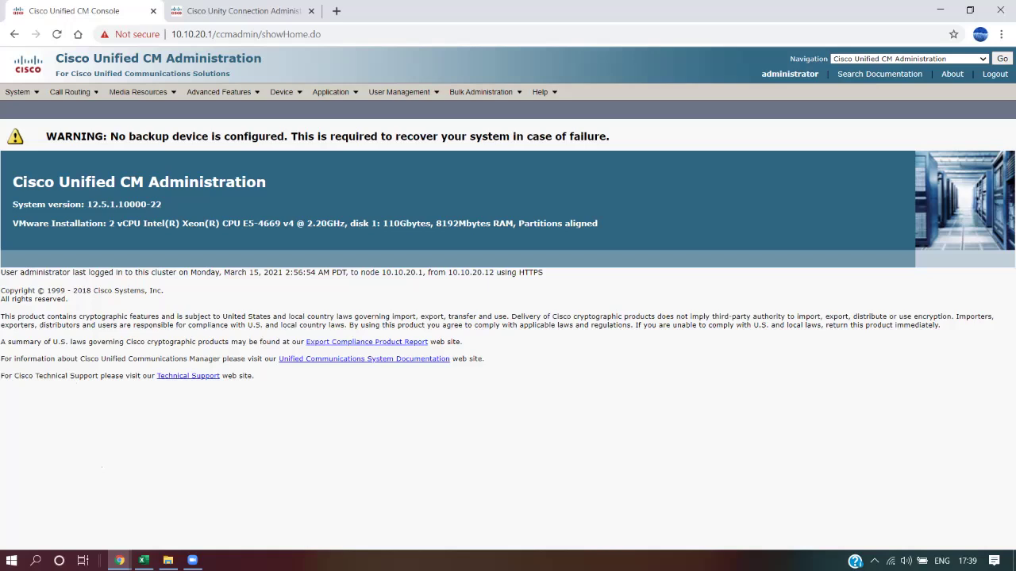
left_click(238, 11)
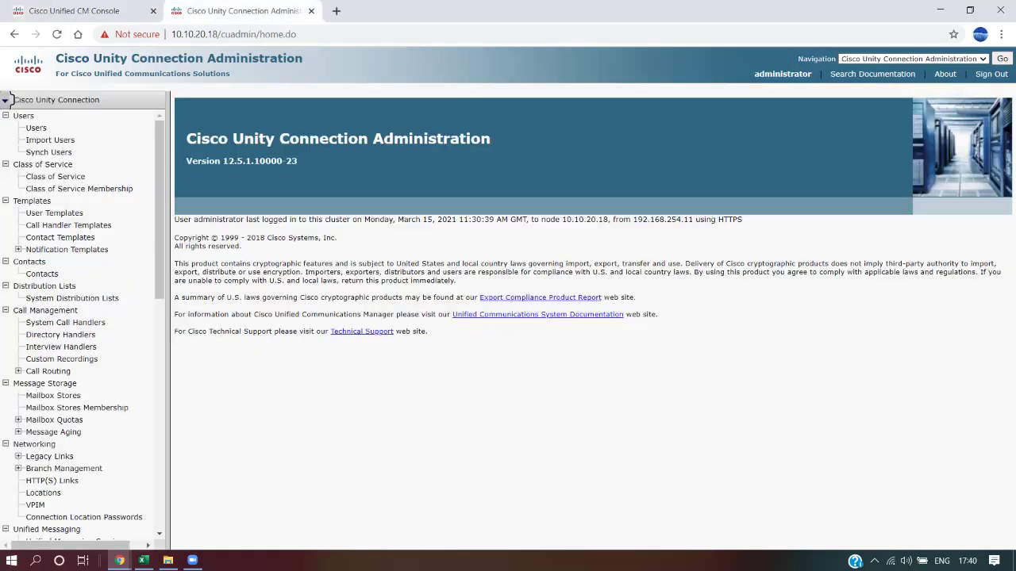
left_click(75, 11)
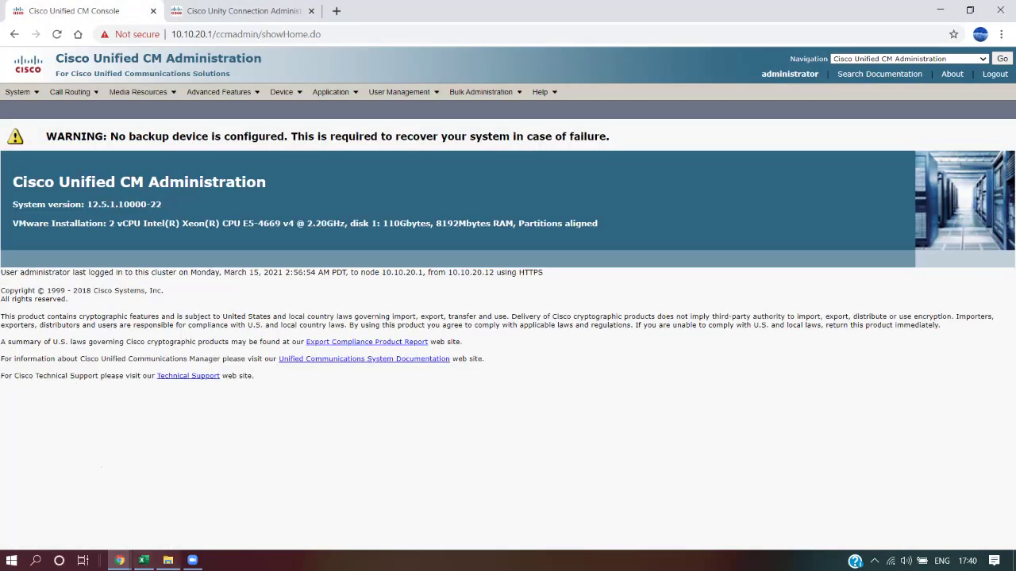
Switch to Excel and review the CUCM steps on Sheet3, from creating the SIP trunk to the voicemail profile.
left_click(142, 560)
left_click(239, 230)
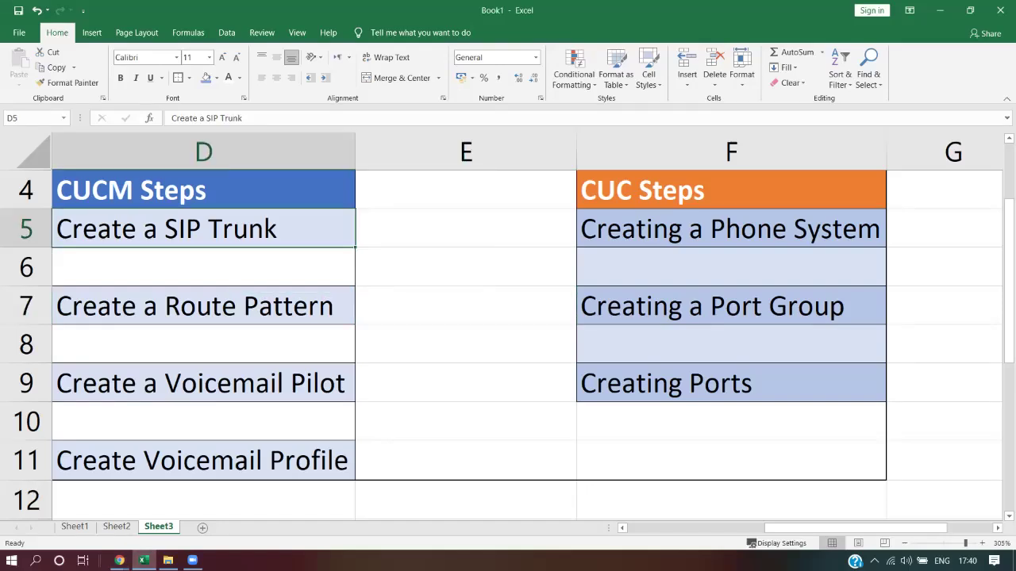
left_click(238, 306)
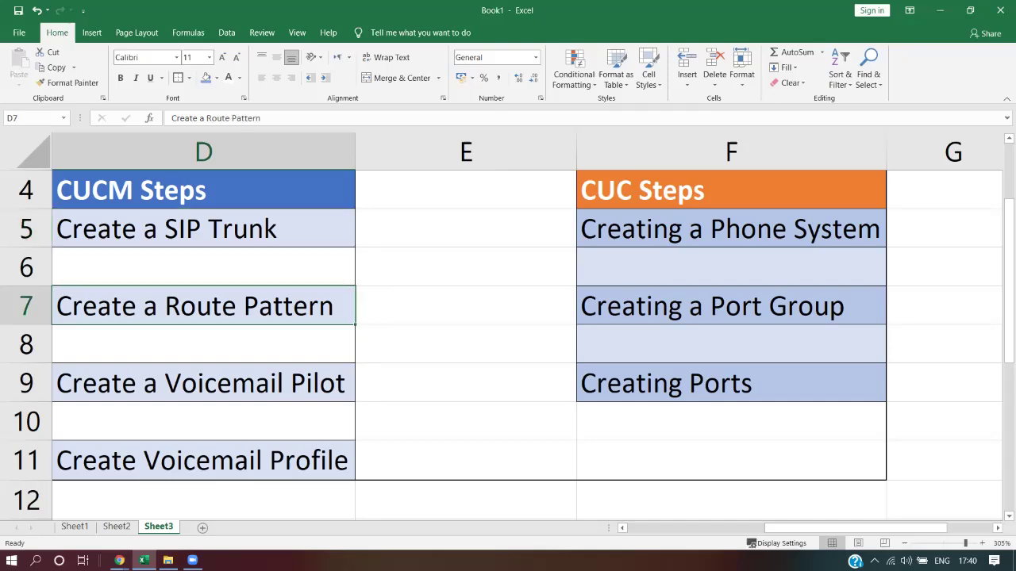
left_click(204, 230)
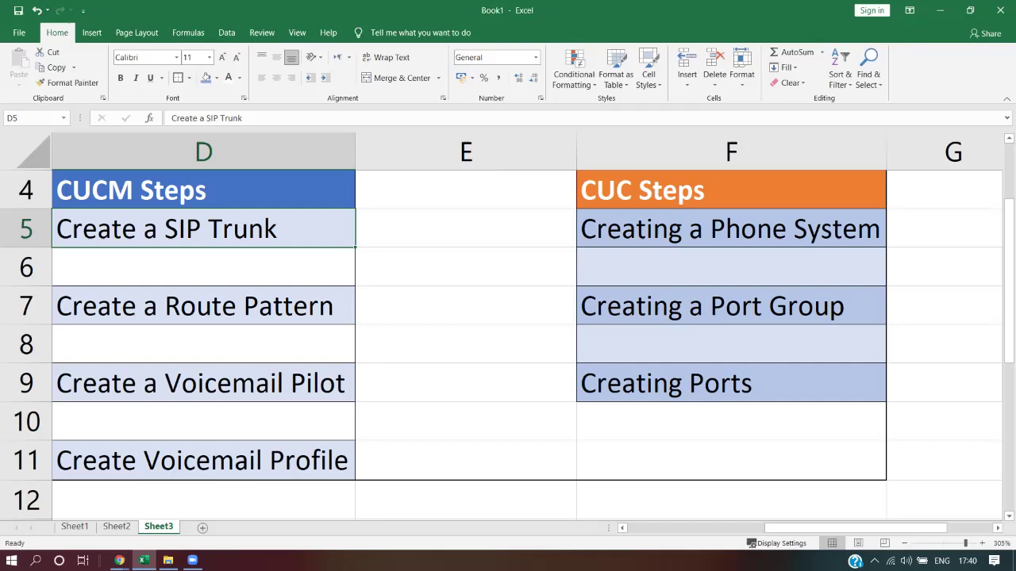
left_click(204, 307)
left_click(204, 229)
left_click_drag(204, 383, 204, 460)
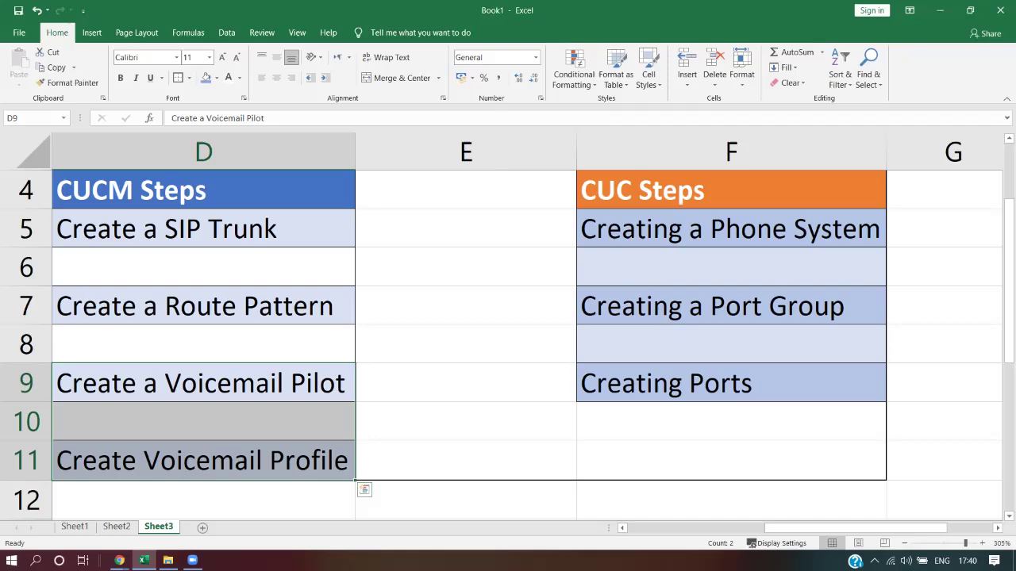
left_click_drag(204, 229, 204, 461)
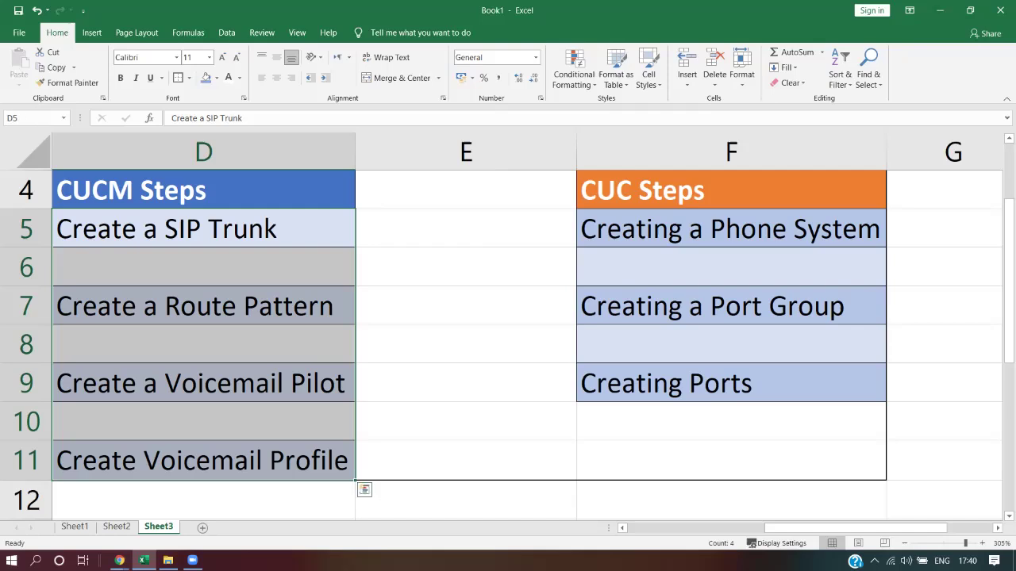
Switch to Cisco Unified CM Administration in Chrome and start a new SIP Trunk, keeping the default protocol and service type.
left_click(939, 10)
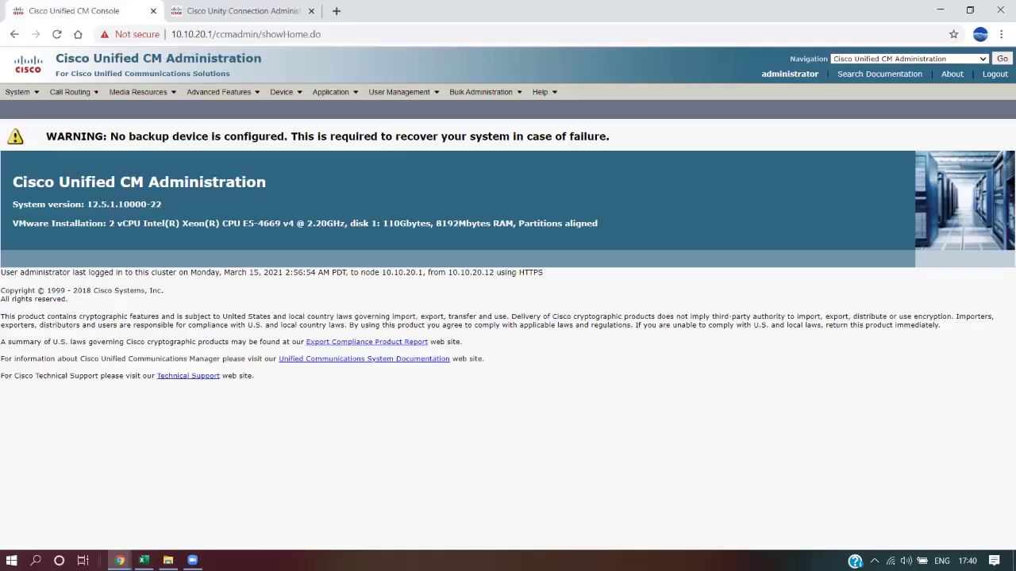
mouse_move(286, 92)
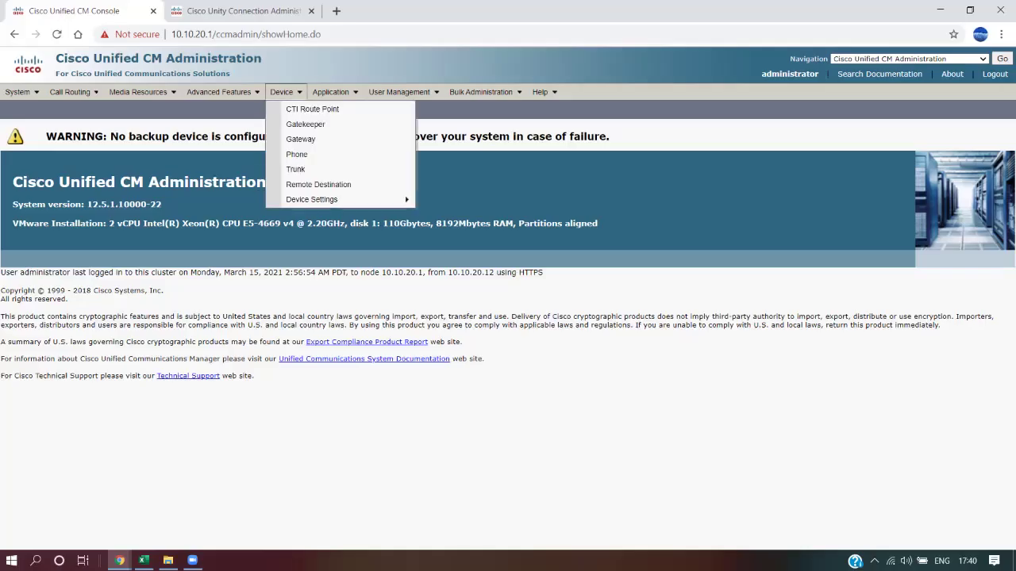
left_click(296, 169)
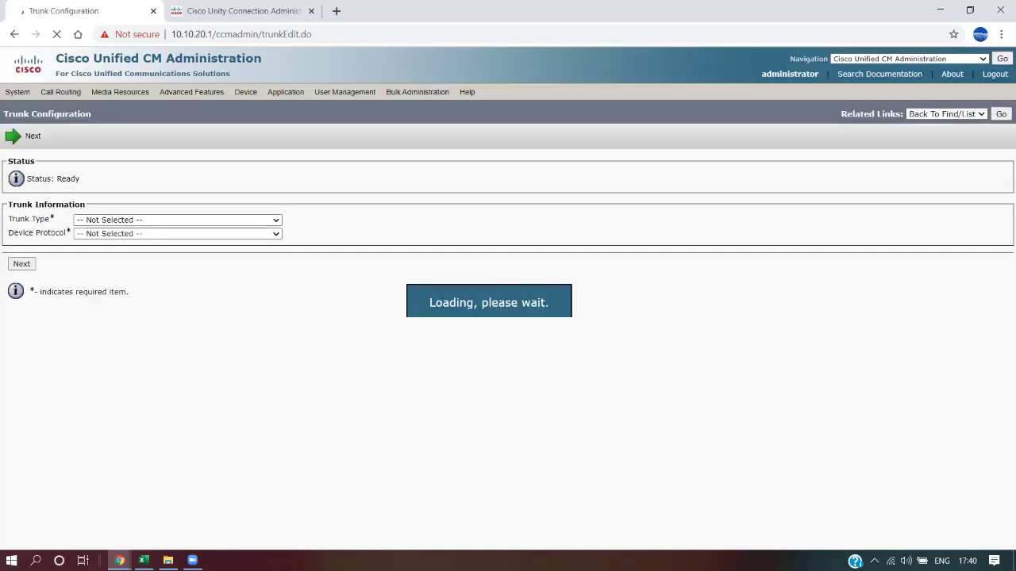
left_click(178, 221)
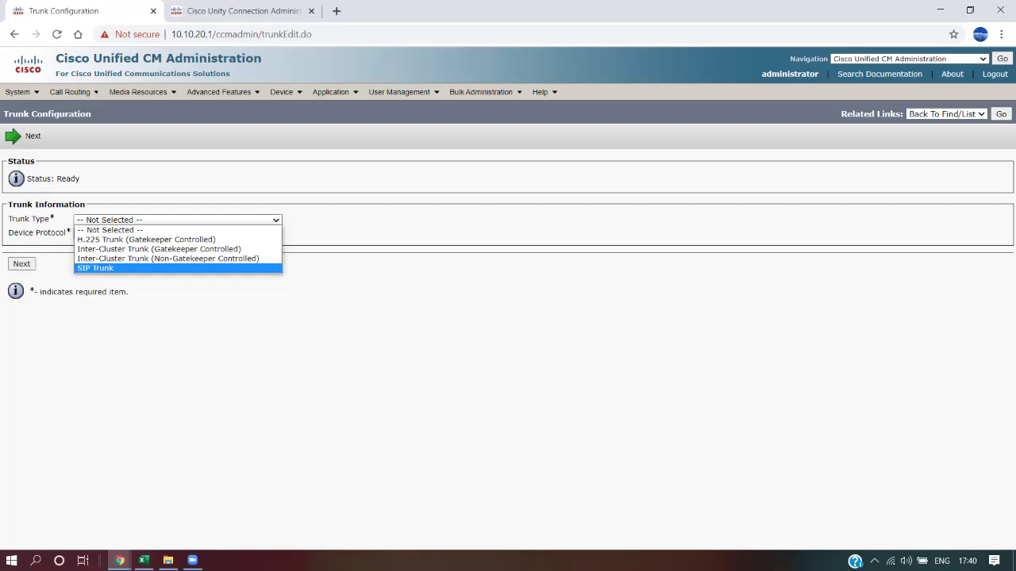
left_click(95, 268)
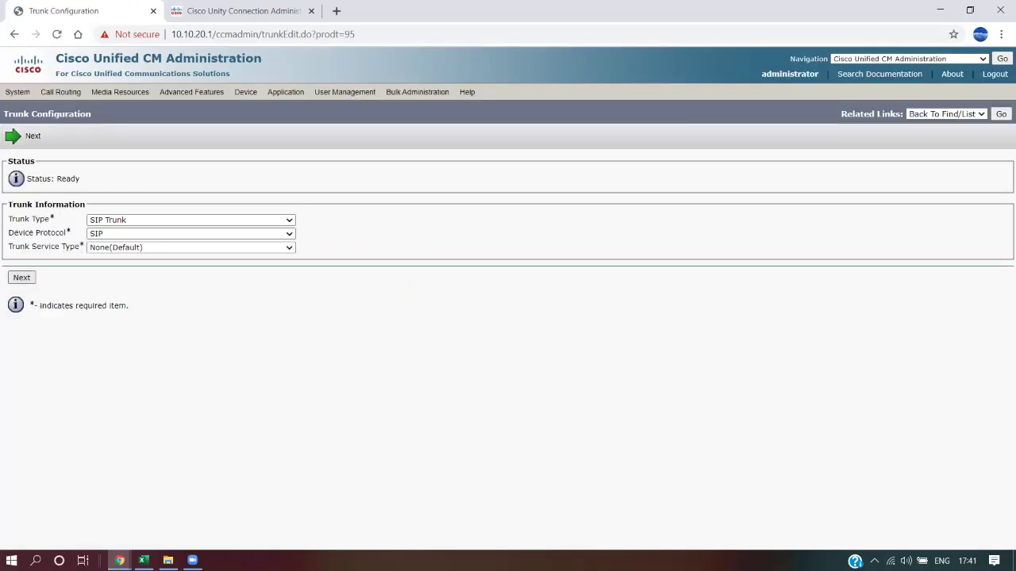
left_click(21, 278)
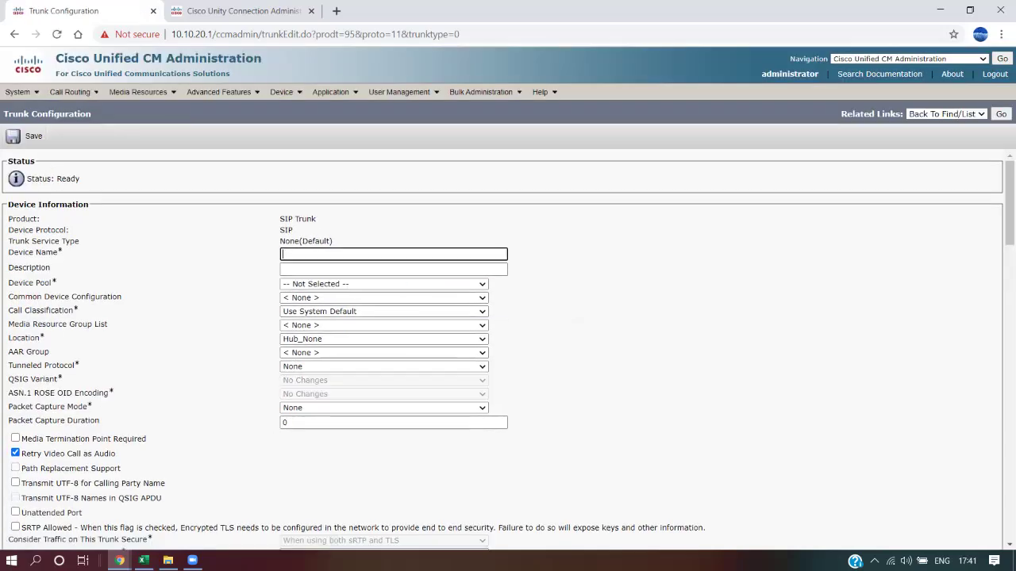
Name the trunk VMTrunk, describe it as Voice Mail Trunk and assign the Default device pool.
type("VMTrunk")
key("Tab")
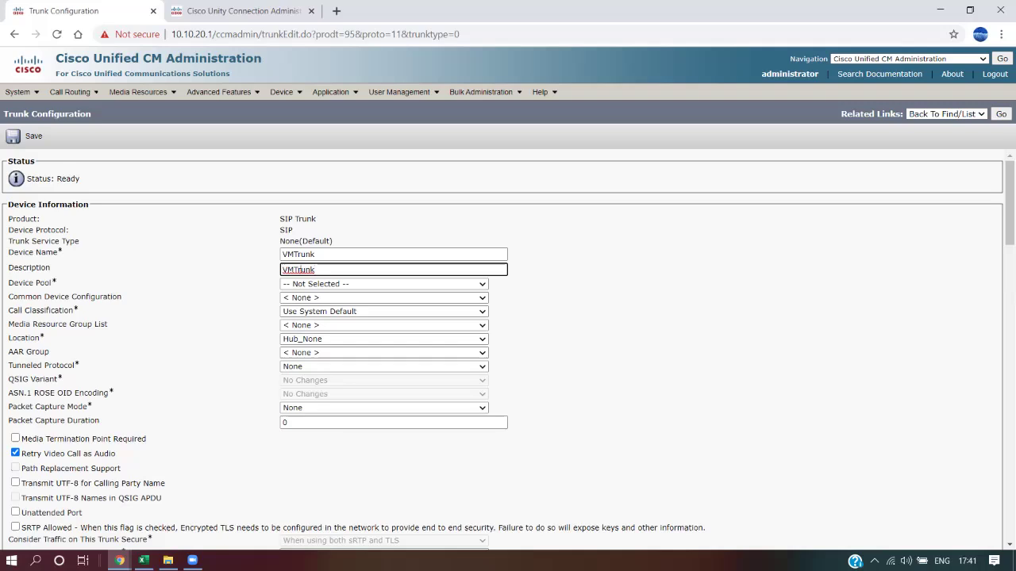
type("oice Mail")
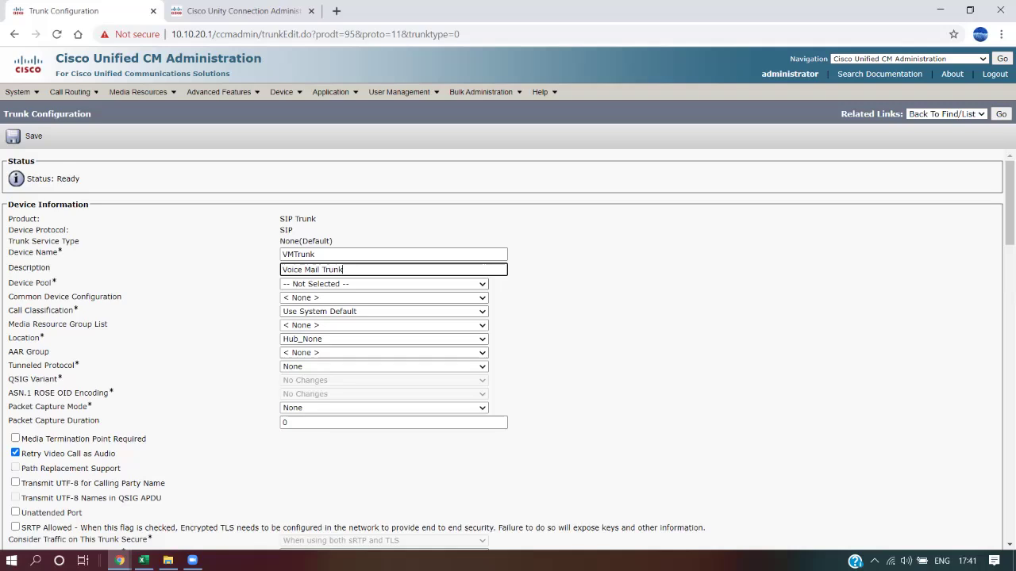
left_click(384, 284)
left_click(297, 305)
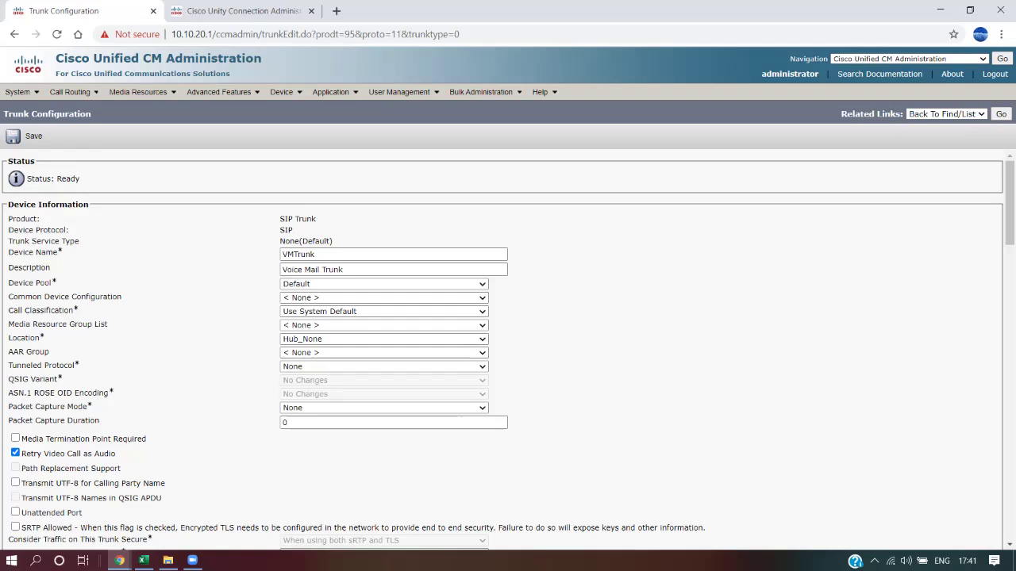
Enable the trunk to run on all active Unified CM nodes.
scroll(508, 349, "down", 2)
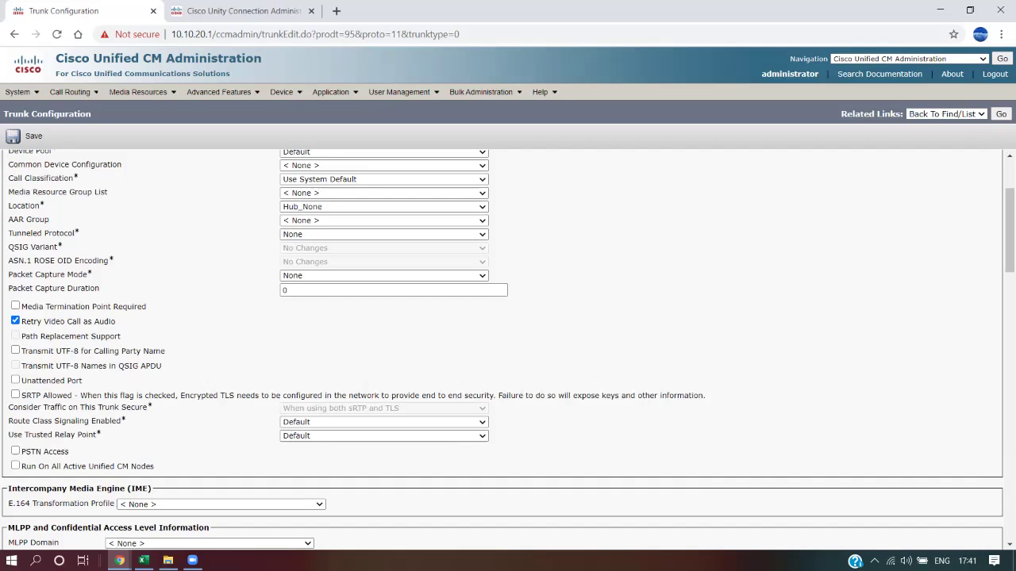
scroll(508, 349, "down", 1)
left_click(16, 399)
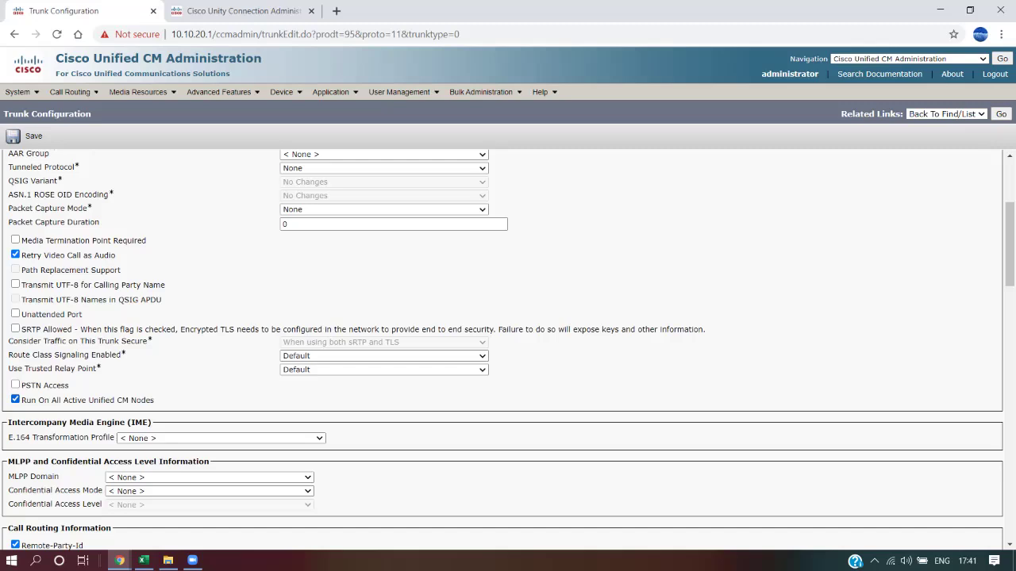
Set the trunk's SIP Trunk Security Profile to Non Secure SIP Trunk Profile and its SIP Profile to Standard SIP Profile.
scroll(508, 350, "down", 2)
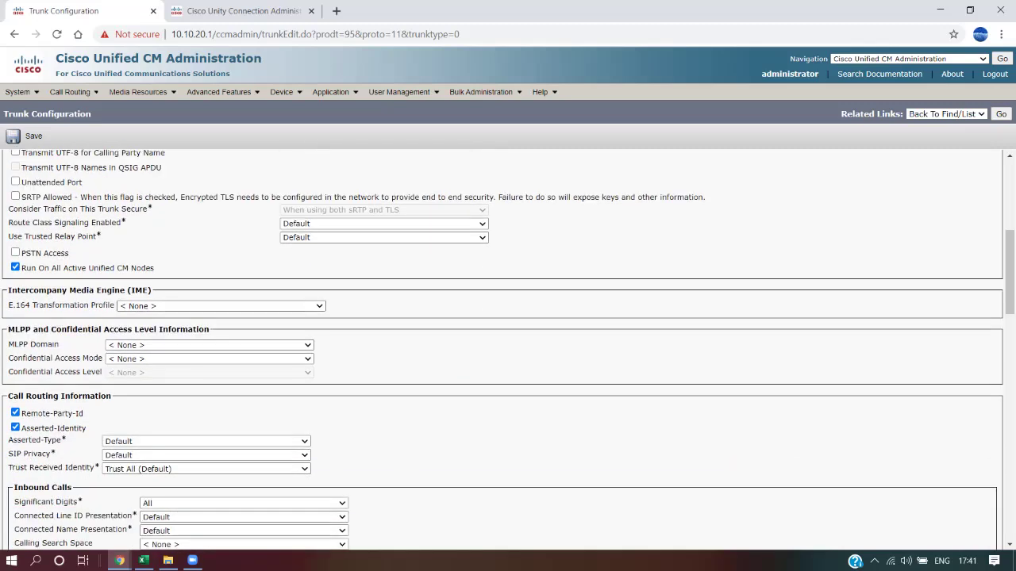
scroll(508, 349, "down", 2)
scroll(507, 349, "down", 2)
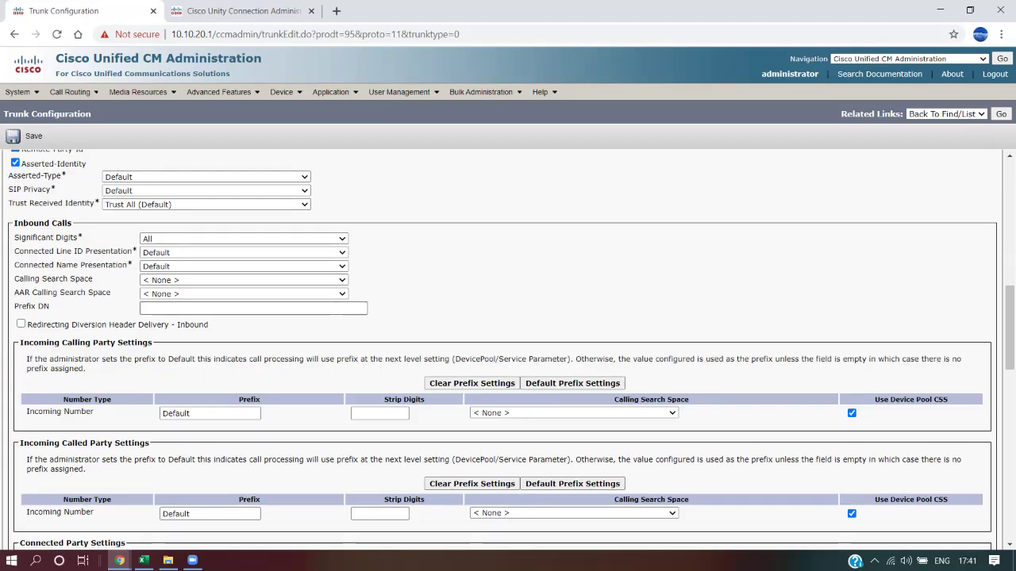
scroll(508, 349, "down", 4)
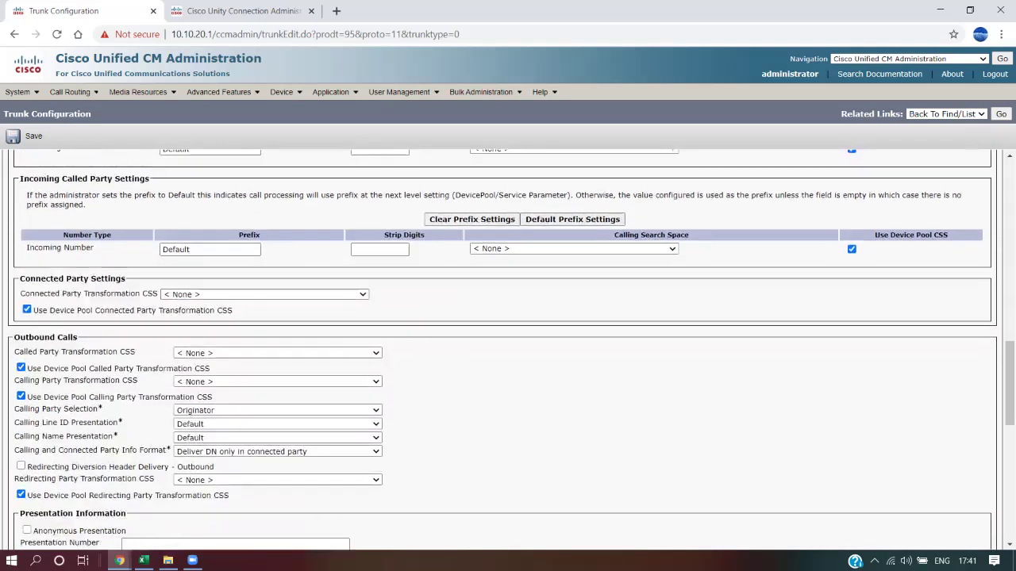
scroll(507, 349, "down", 7)
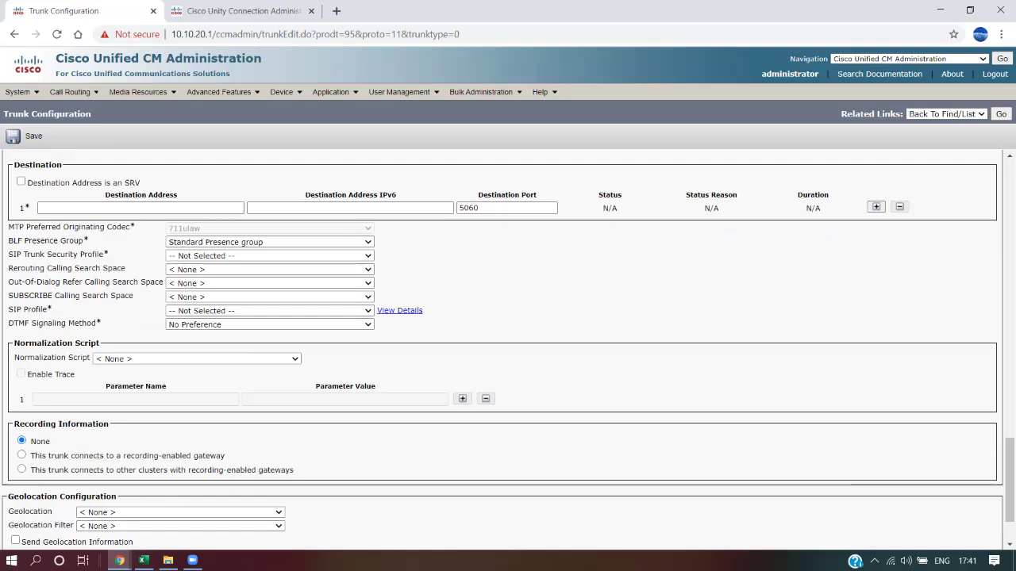
left_click_drag(30, 255, 108, 254)
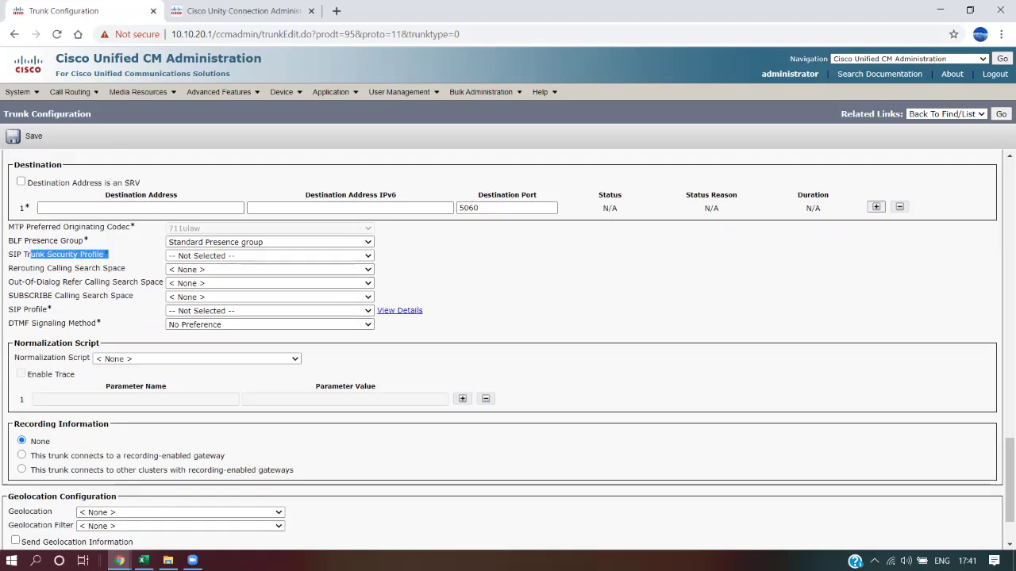
left_click(269, 256)
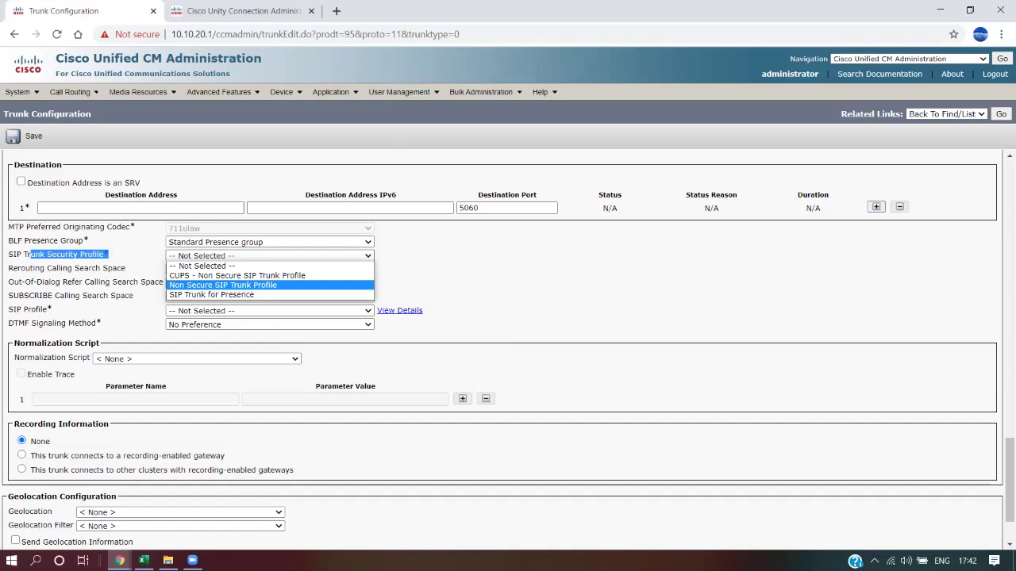
left_click(223, 285)
left_click(269, 311)
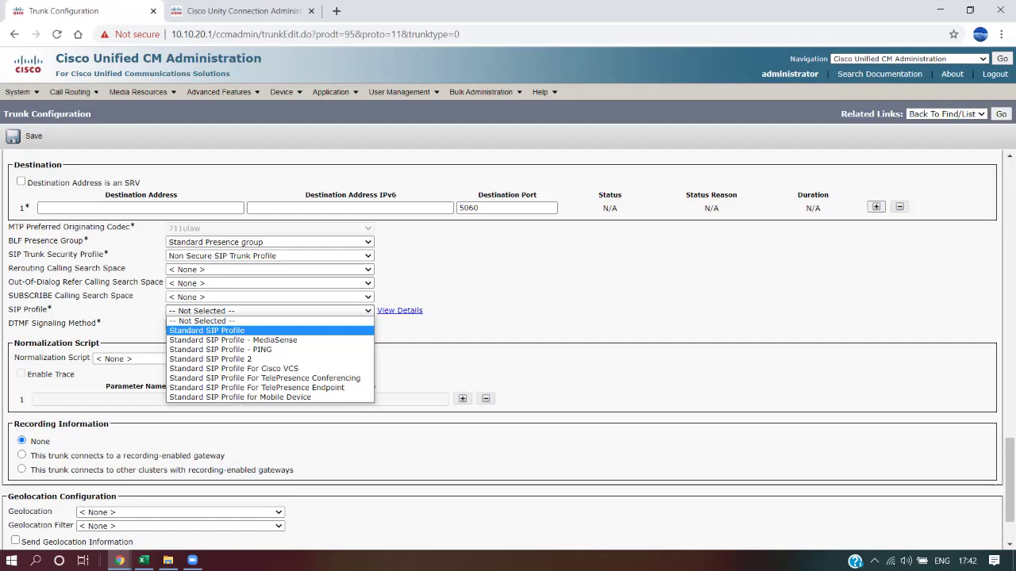
key("Return")
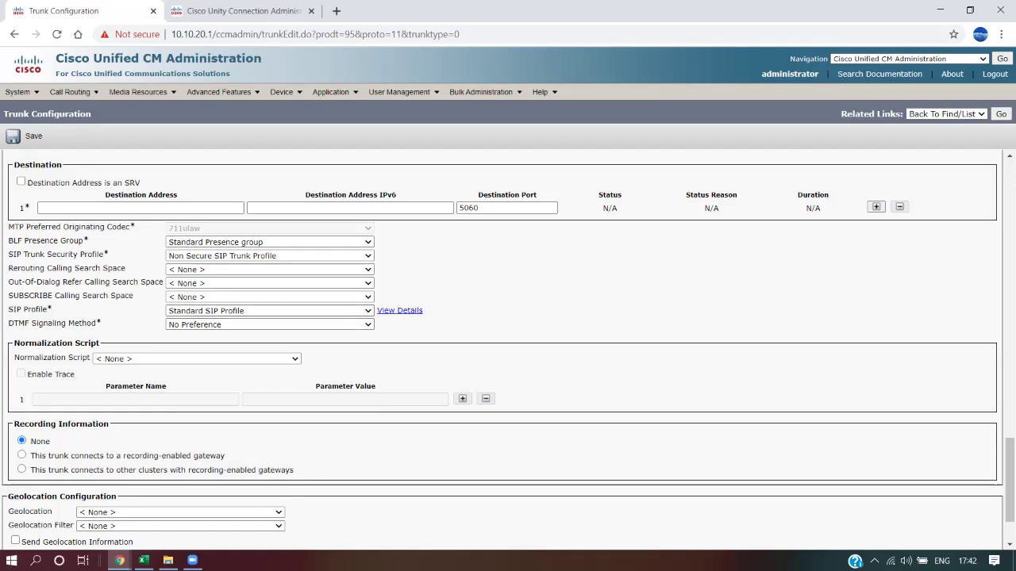
Set the trunk's first Destination Address to 10.10.20.18, copied from the Cisco Unity Connection page's address.
scroll(508, 349, "down", 3)
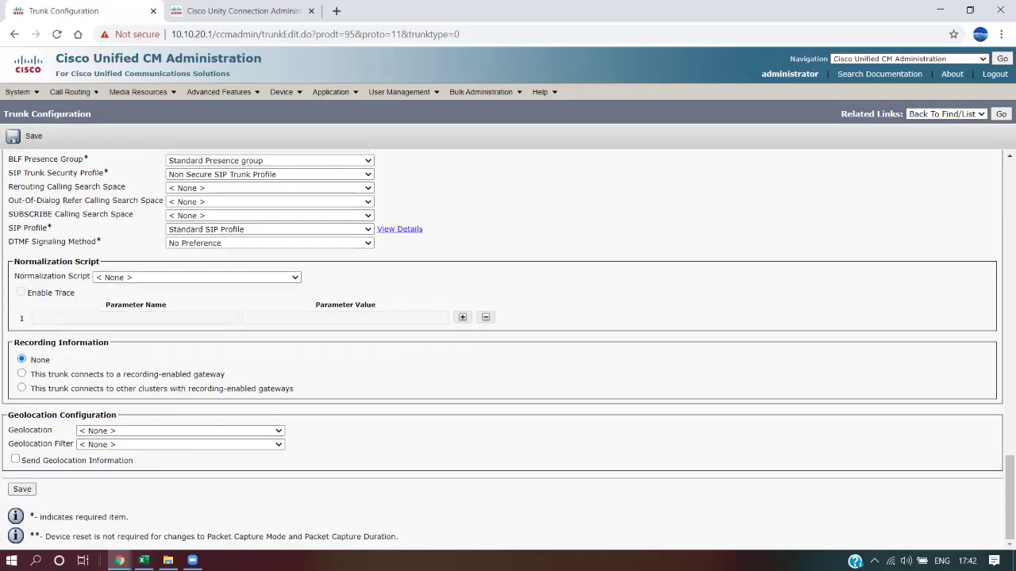
scroll(508, 350, "up", 3)
left_click(140, 324)
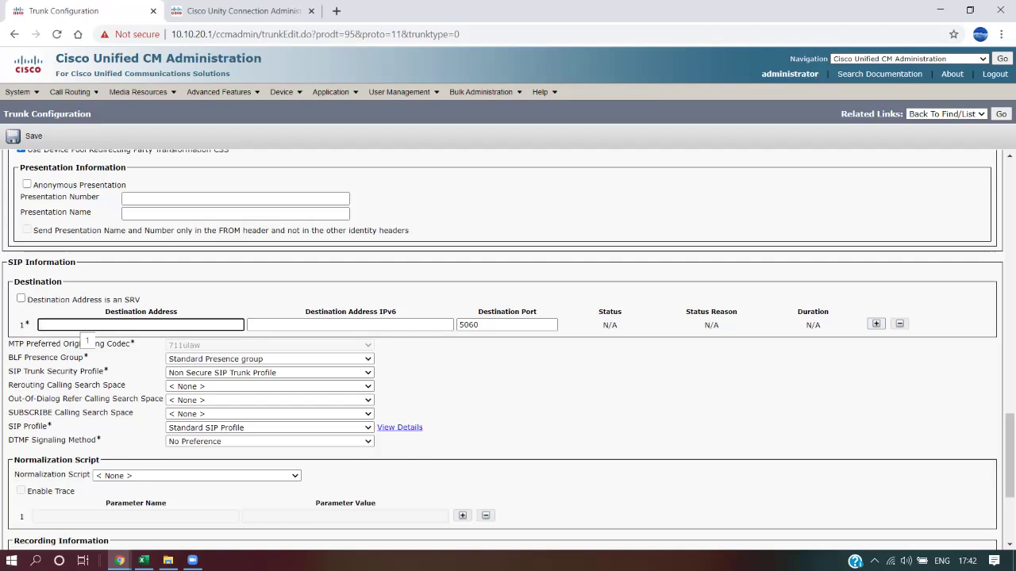
left_click(242, 11)
left_click(238, 34)
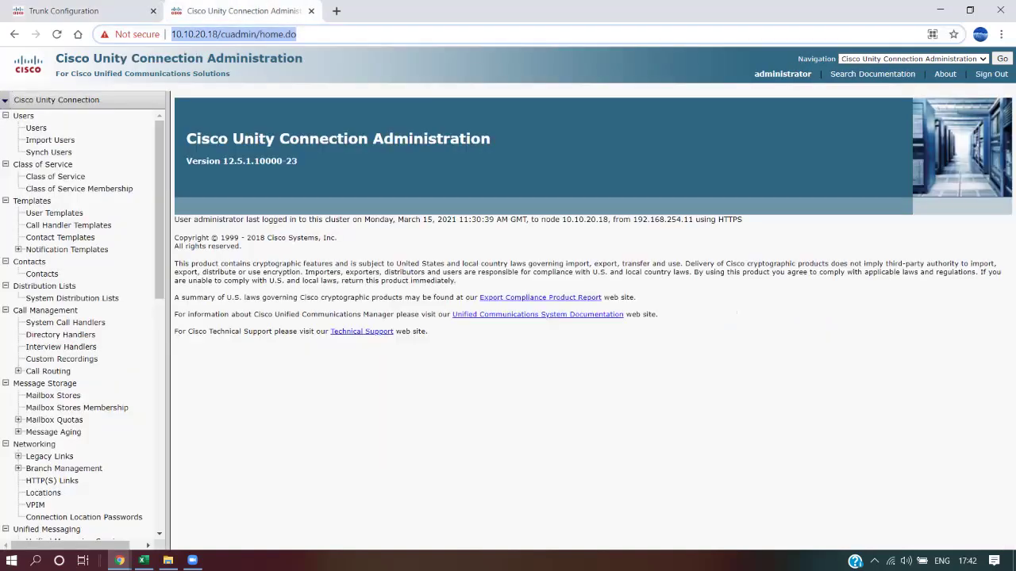
left_click(202, 34)
left_click_drag(201, 34, 249, 34)
key("ctrl+c")
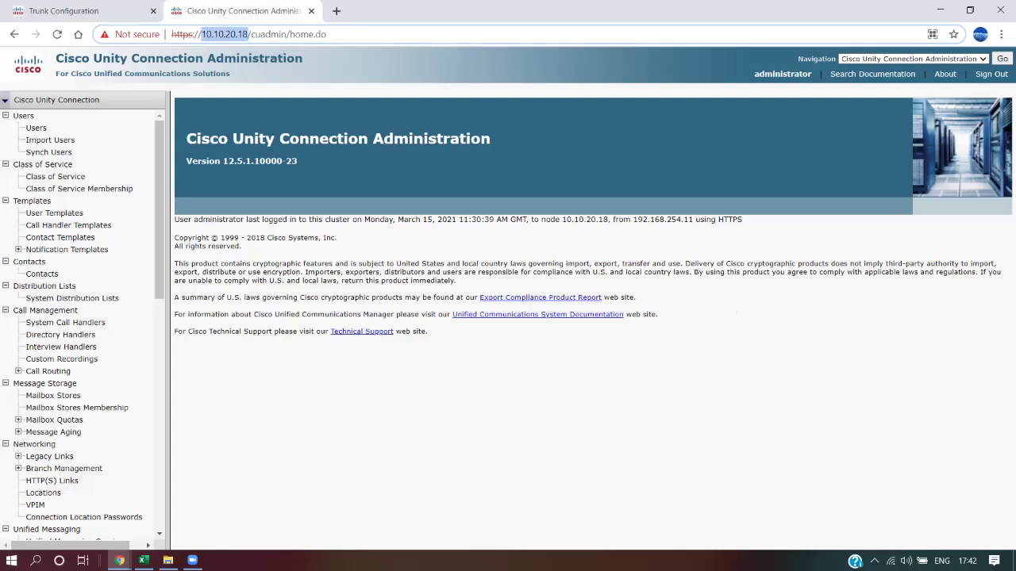
left_click(82, 11)
left_click(140, 324)
key("ctrl+v")
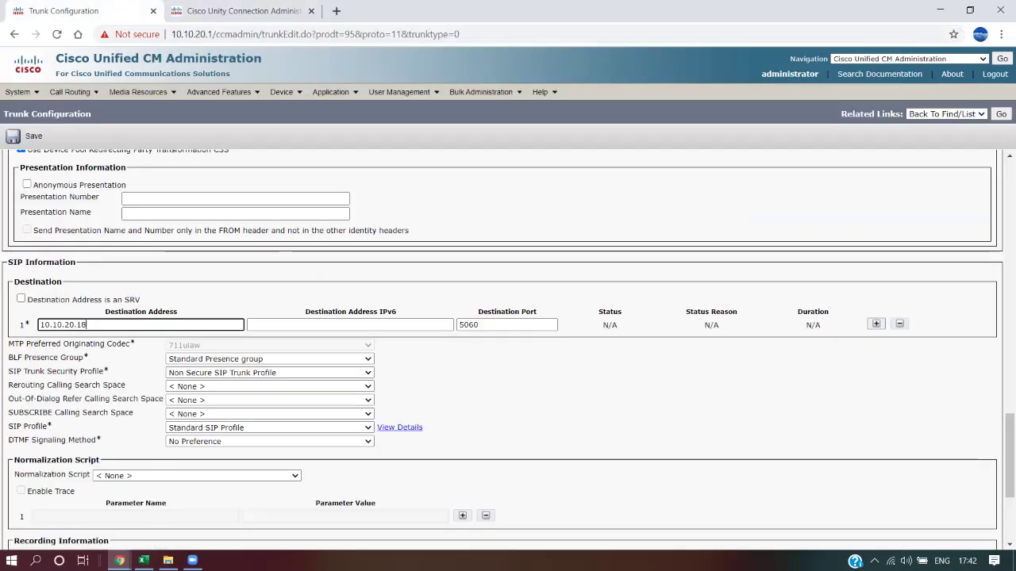
Save the trunk with destination port 5060 and issue a device reset for VMTrunk.
left_click(556, 381)
left_click_drag(496, 325, 449, 325)
left_click(555, 381)
scroll(556, 381, "down", 4)
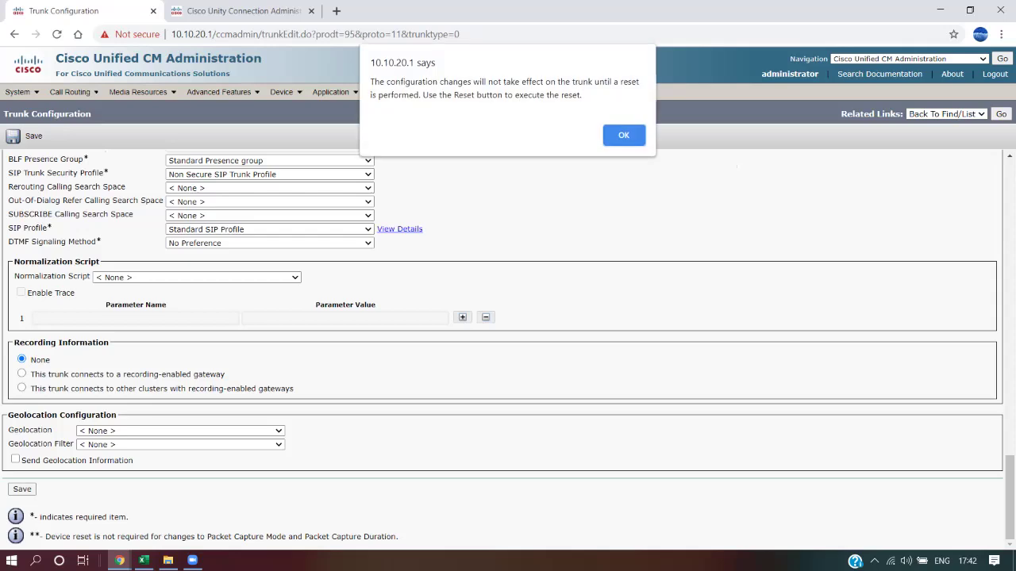
key("Return")
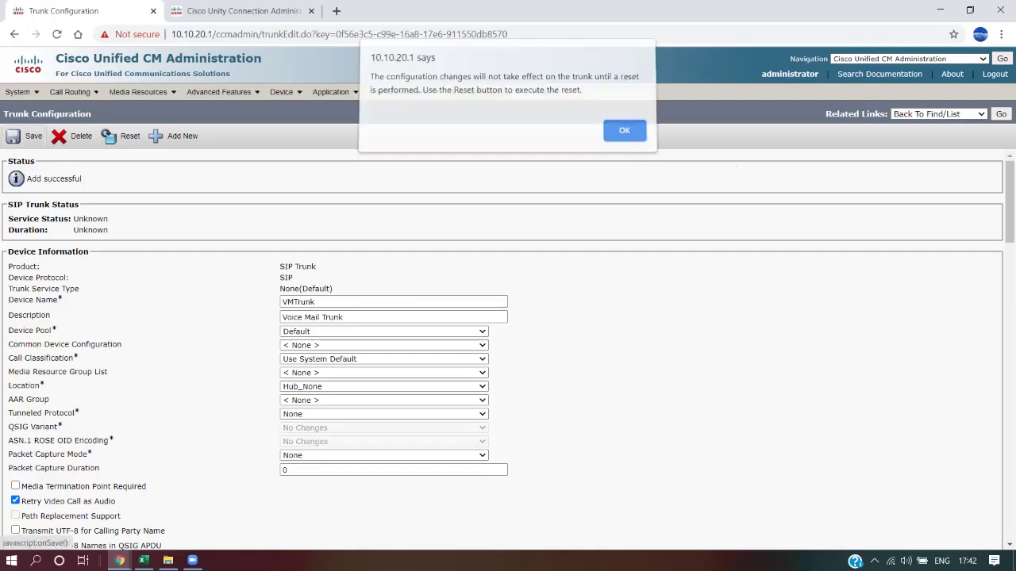
key("Return")
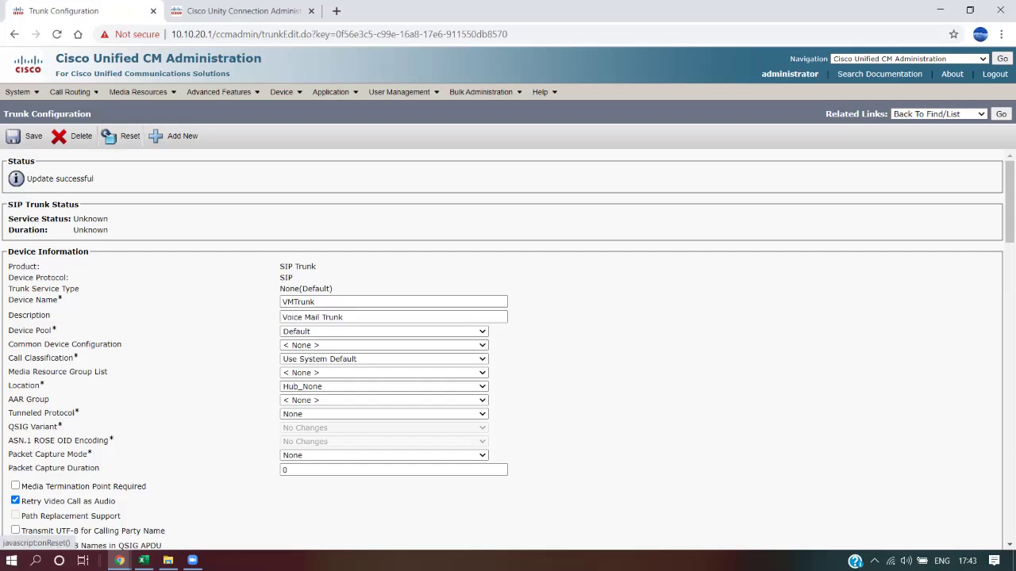
left_click(127, 136)
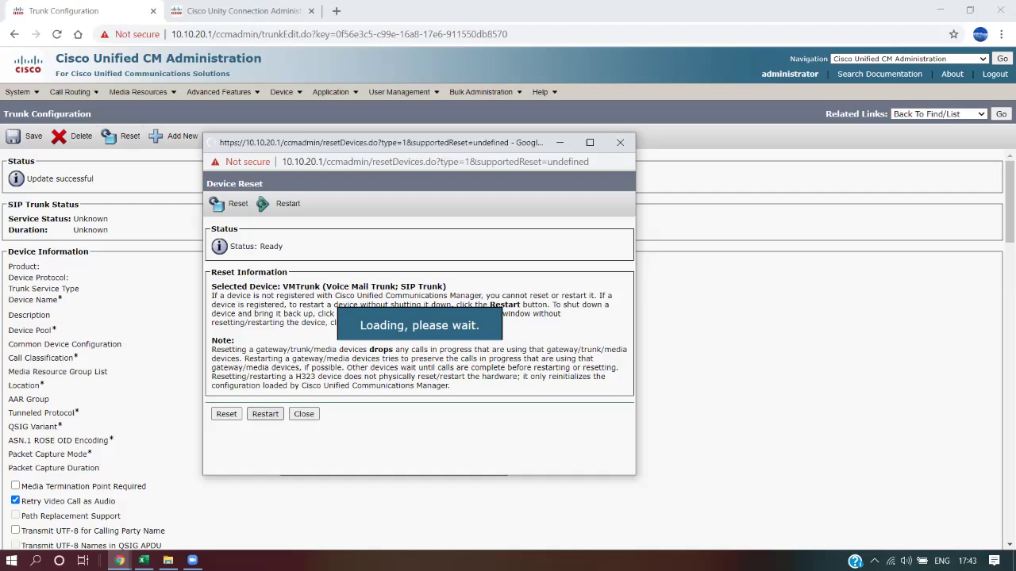
left_click(305, 414)
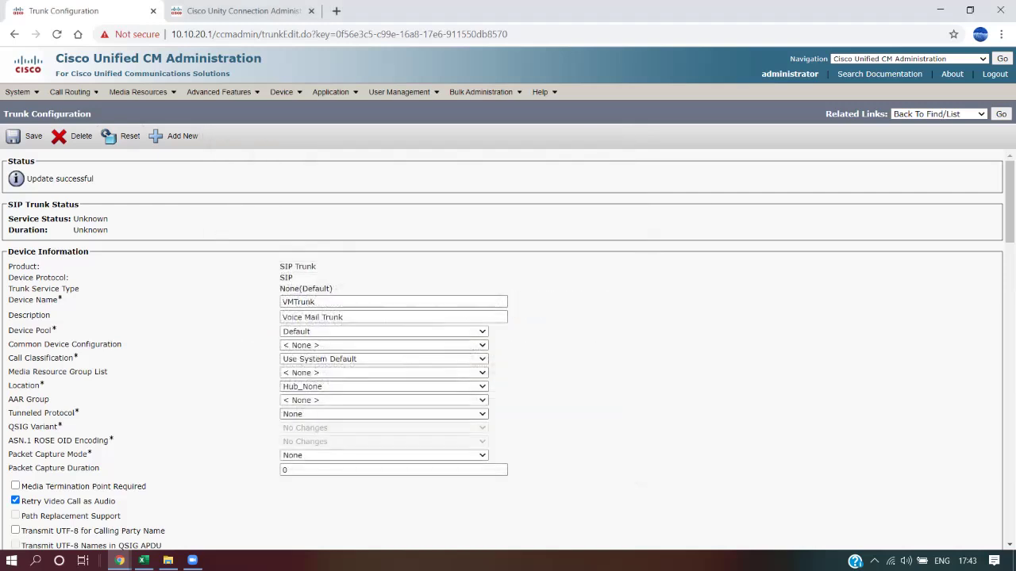
Return to the trunk list and search the page for VMTrunk.
double_click(298, 301)
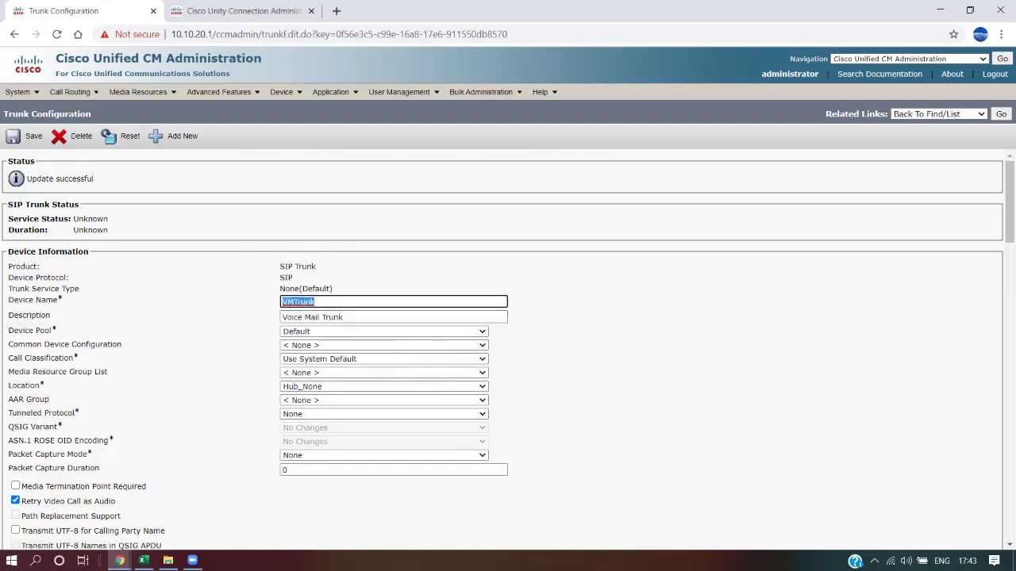
left_click(1001, 114)
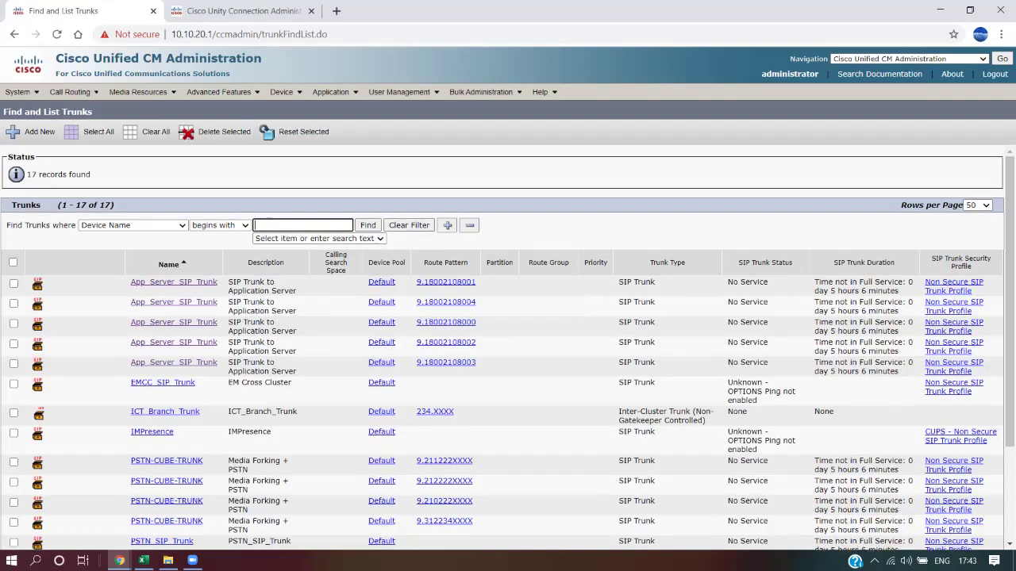
key("ctrl+f")
type("VMTrunk")
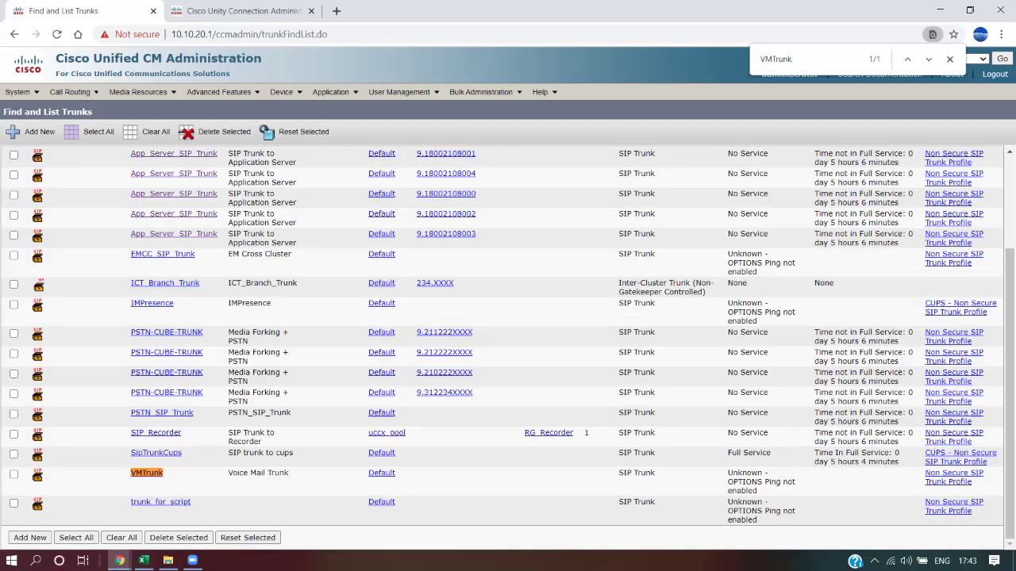
Examine the SIP trunk status of VMTrunk and compare it with the service status and duration of SipTrunkCups.
left_click_drag(984, 483, 35, 476)
left_click_drag(814, 453, 898, 462)
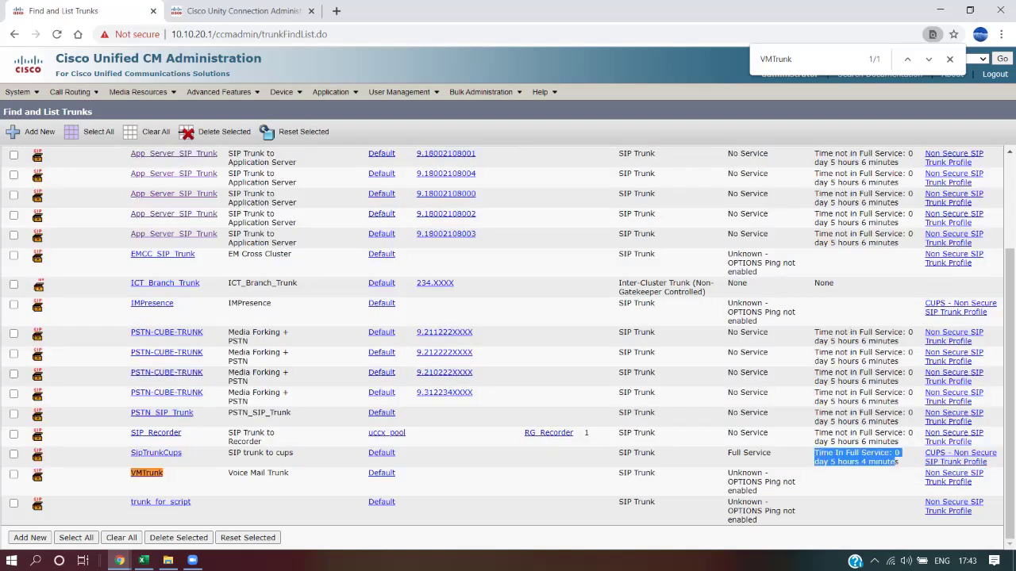
left_click(898, 462)
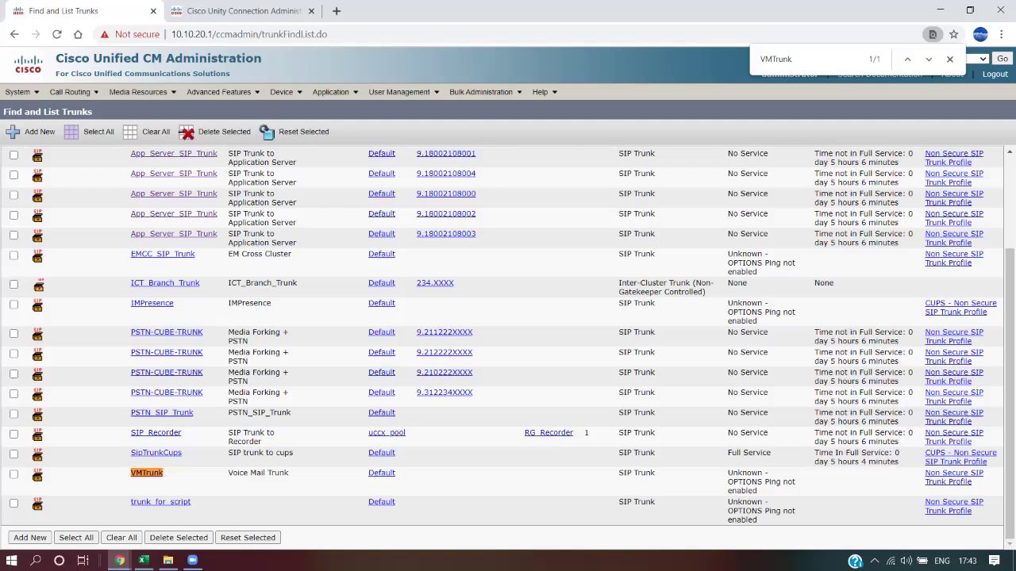
left_click_drag(757, 491, 650, 474)
left_click(650, 474)
left_click_drag(727, 482, 757, 491)
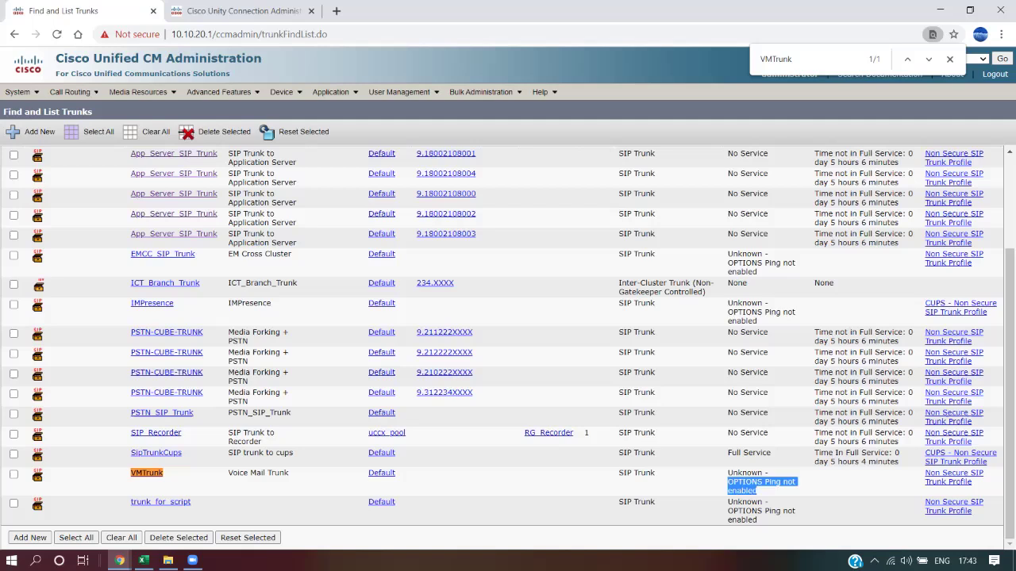
left_click(861, 484)
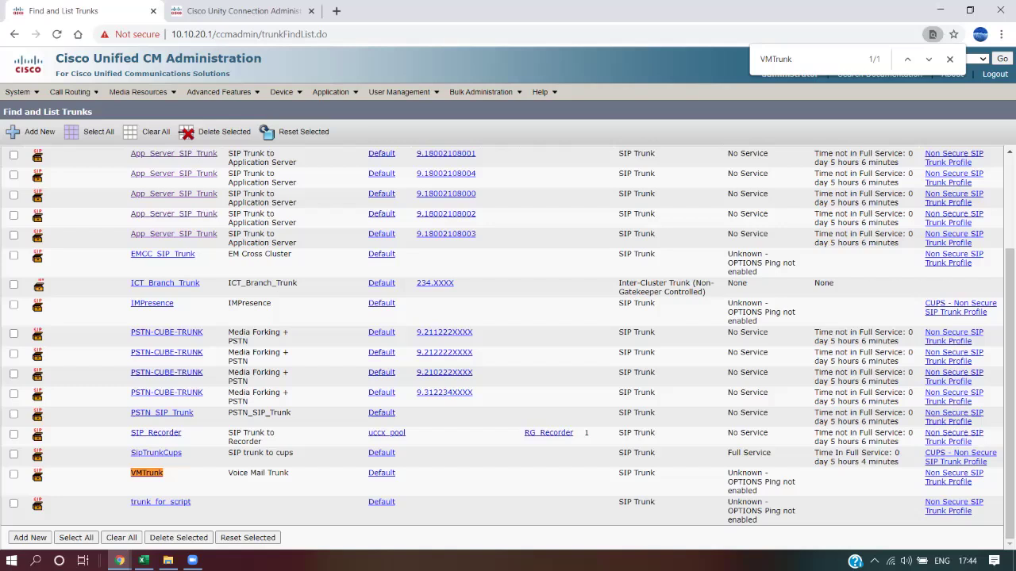
left_click_drag(758, 490, 727, 472)
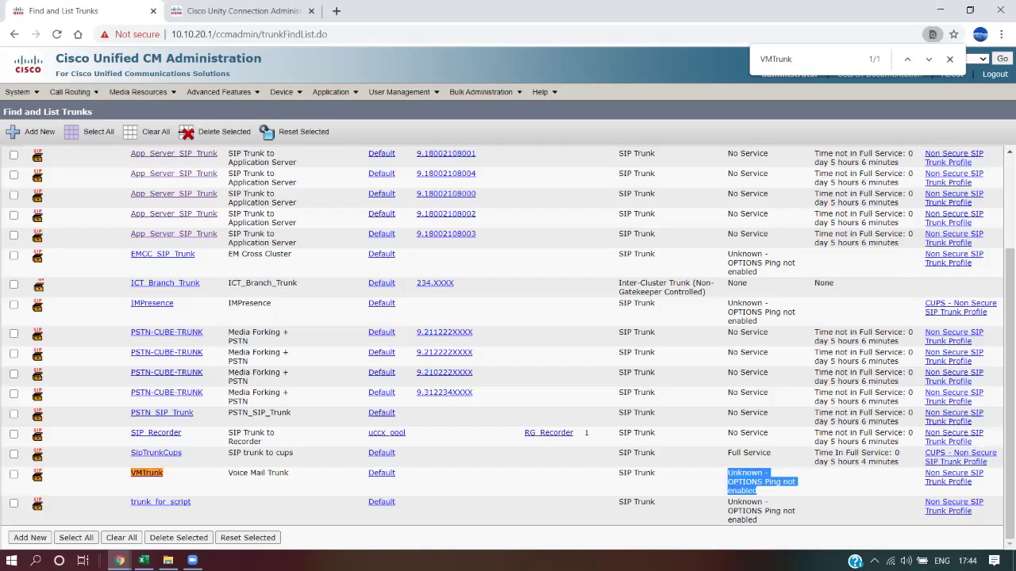
Open the Standard SIP Profile from the device settings and create a copy of it.
mouse_move(285, 92)
mouse_move(313, 200)
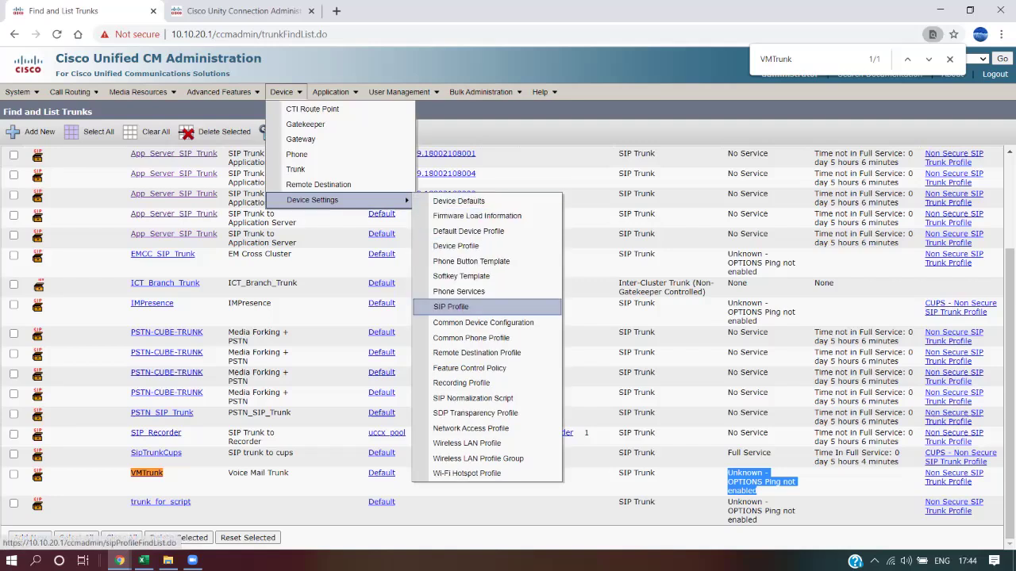
left_click(450, 306)
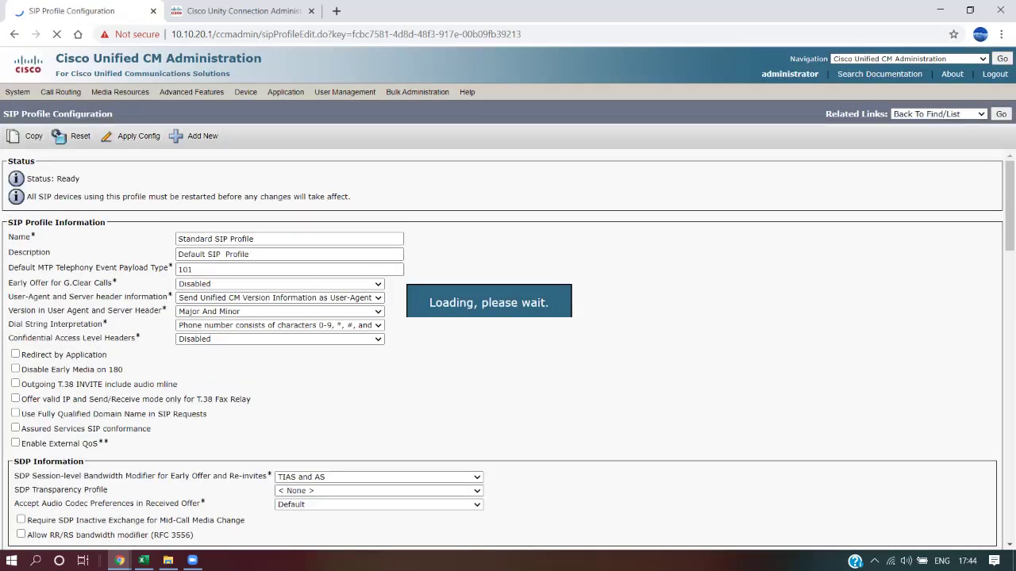
scroll(508, 349, "down", 8)
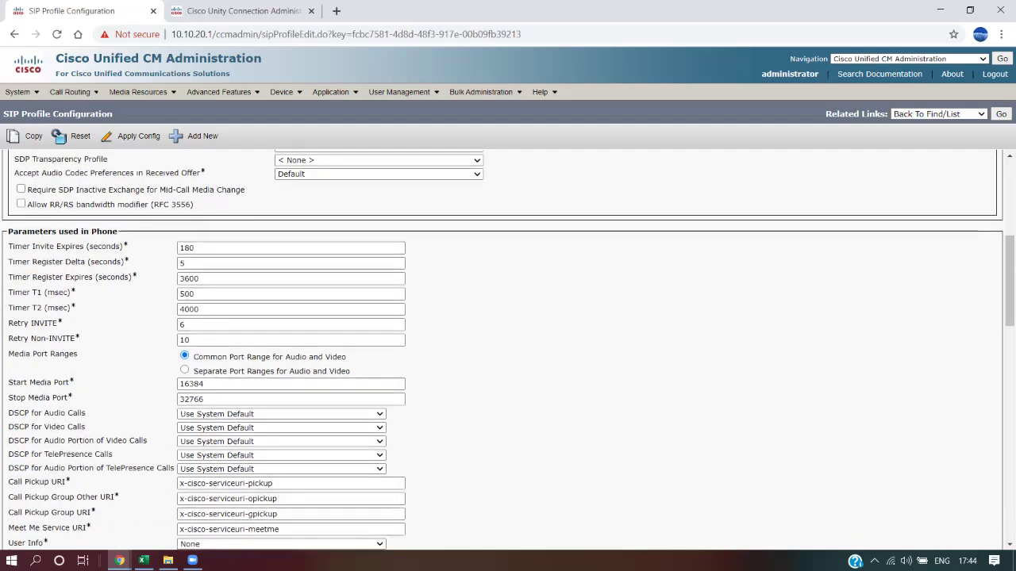
scroll(507, 349, "down", 5)
scroll(508, 349, "up", 13)
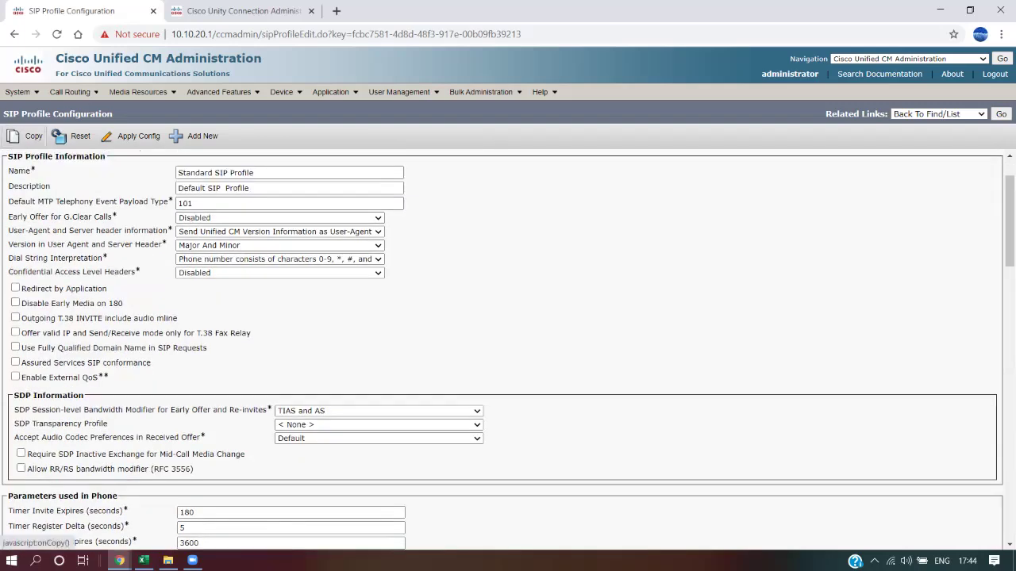
scroll(508, 349, "up", 1)
left_click(34, 136)
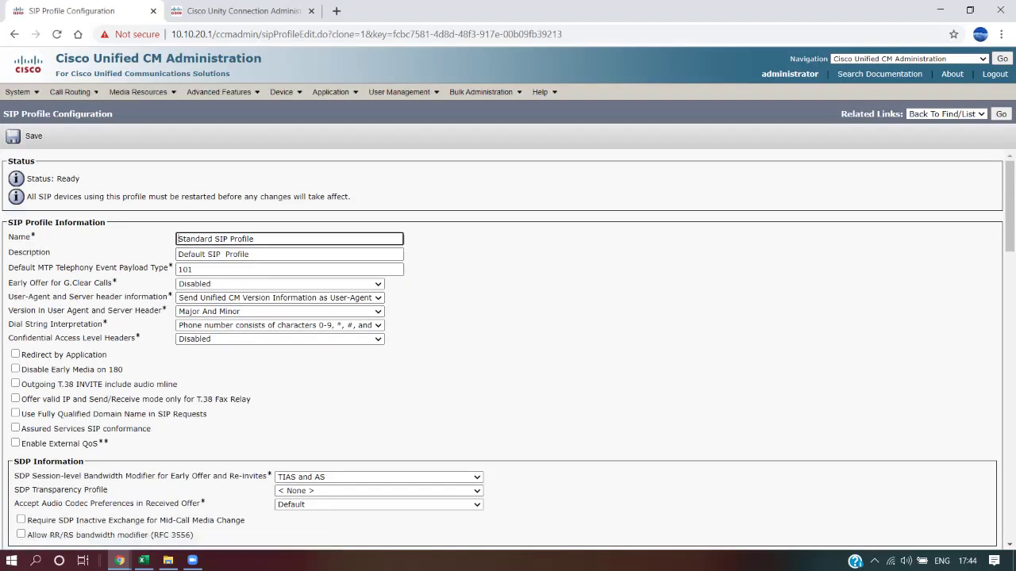
Name the copied SIP profile VM SIP Profile.
type("VM")
key("Delete")
key("Delete")
key("Delete")
key("Delete")
key("Delete")
key("Delete")
key("Delete")
key("Delete")
key("Delete")
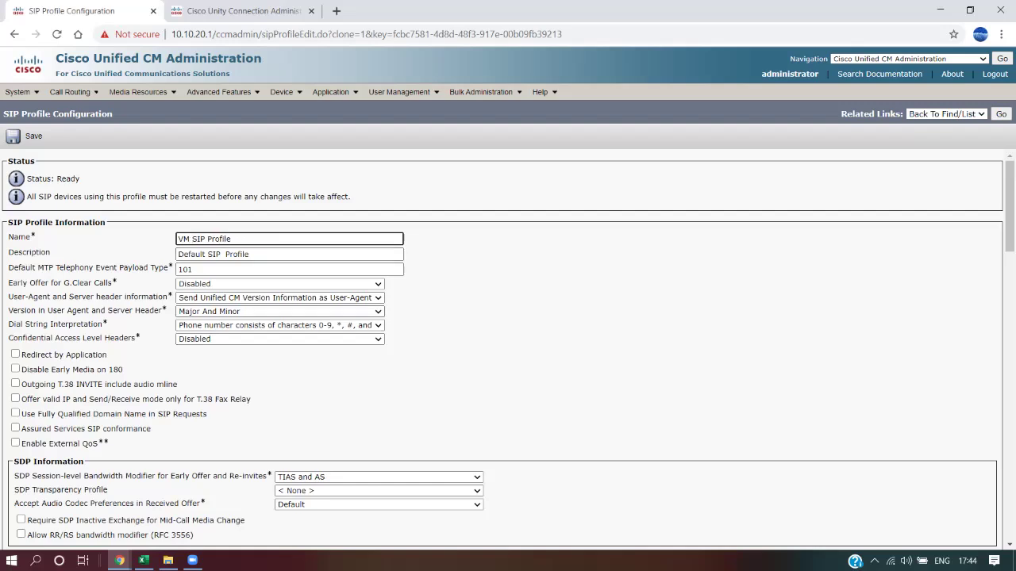
Enable OPTIONS Ping to monitor destination status for trunks with service type None (Default), and save the profile.
scroll(505, 349, "down", 5)
scroll(504, 349, "down", 6)
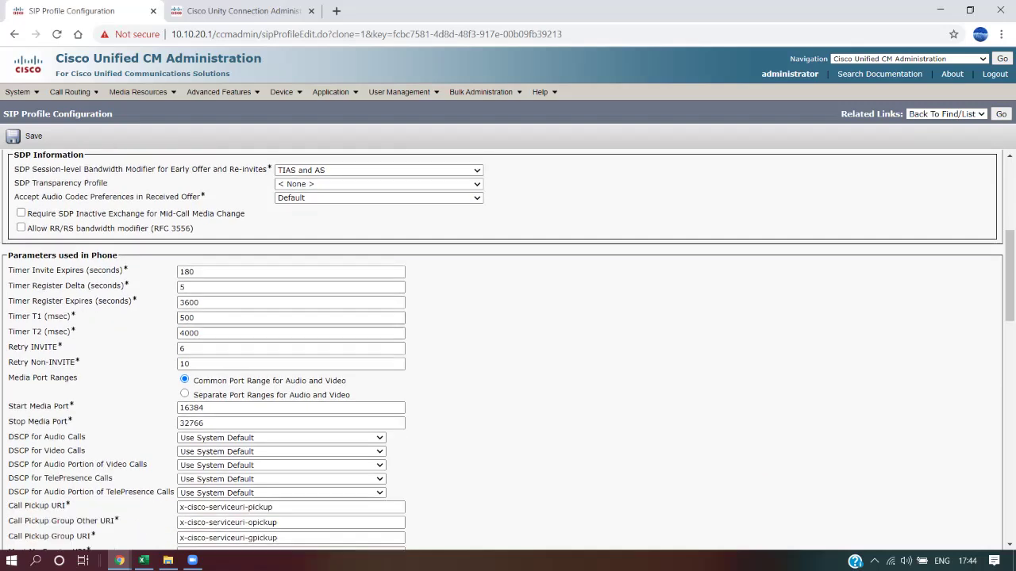
scroll(504, 349, "down", 7)
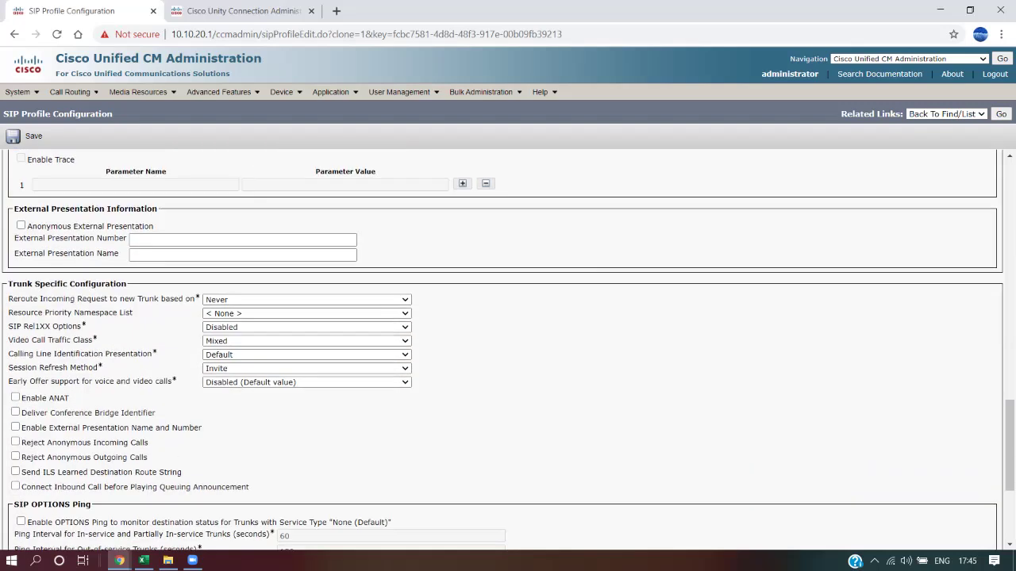
scroll(505, 349, "down", 1)
left_click(21, 323)
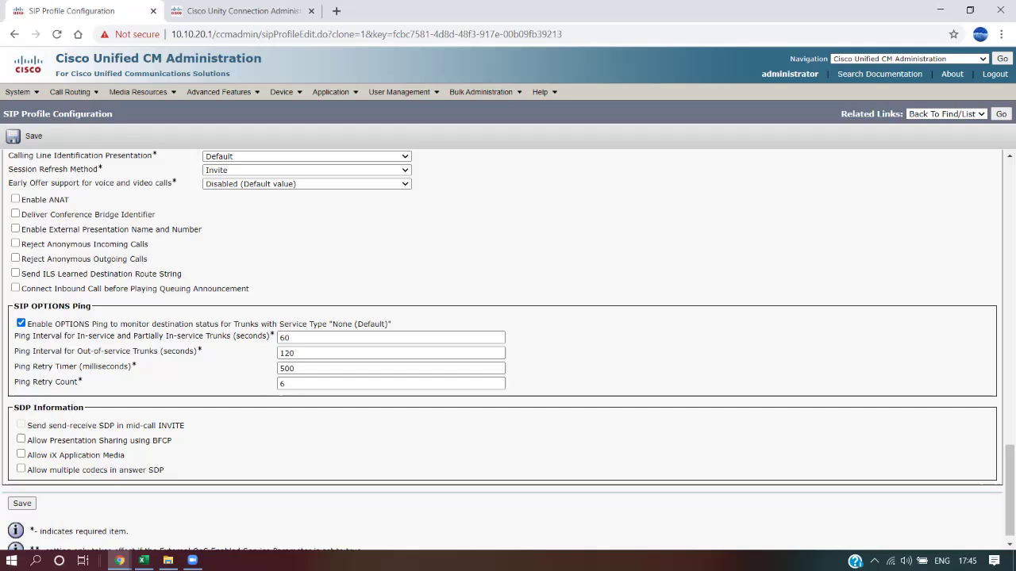
left_click(23, 503)
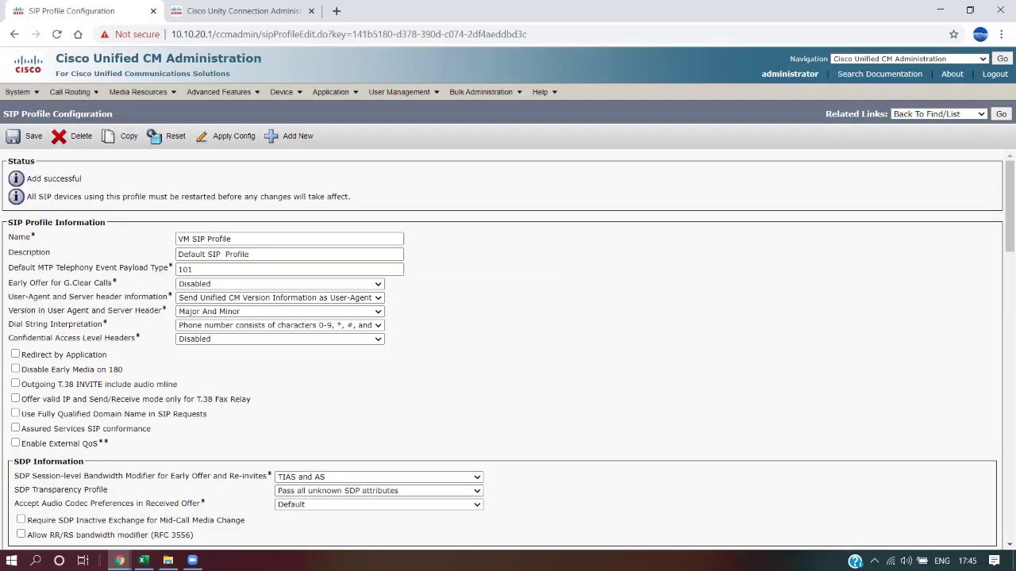
Reopen VMTrunk from the trunk list and set its SIP Profile to VM SIP Profile.
mouse_move(286, 92)
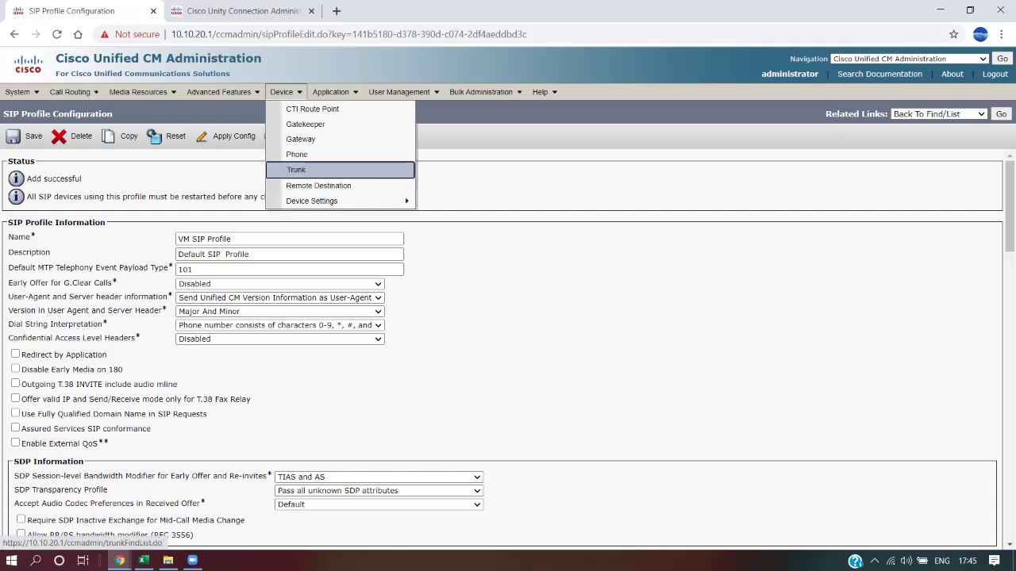
left_click(296, 169)
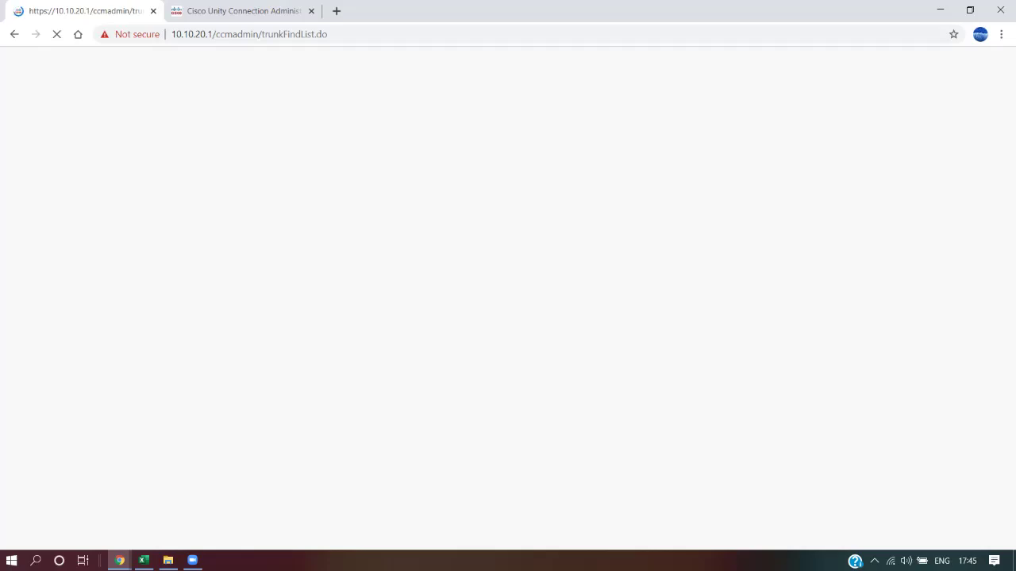
scroll(508, 341, "down", 3)
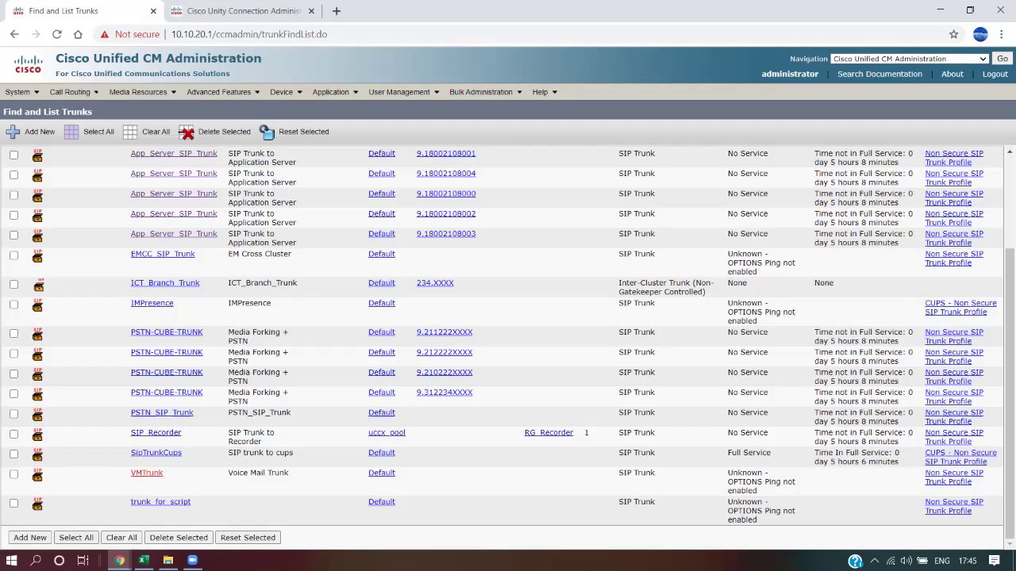
left_click(147, 473)
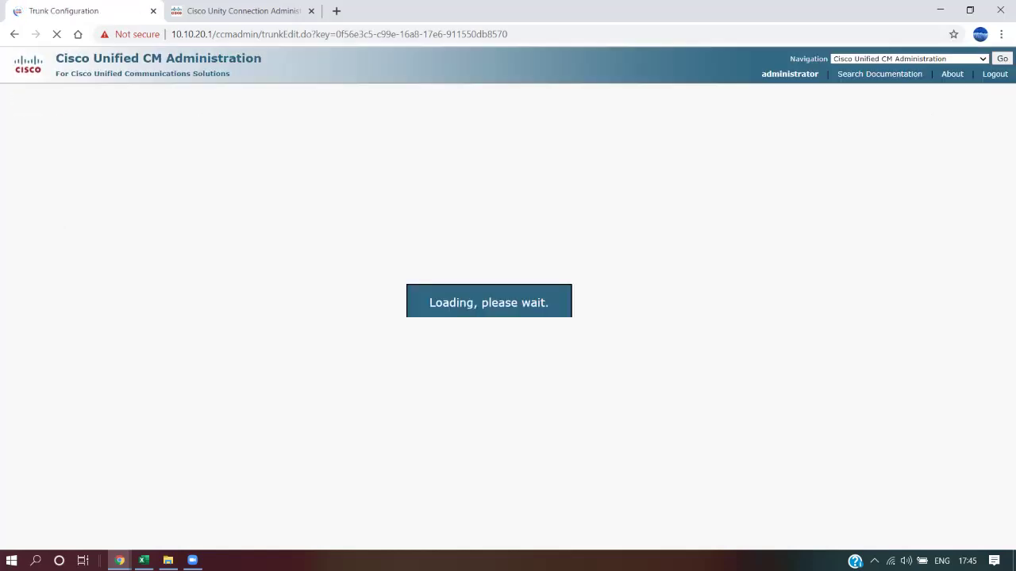
scroll(508, 341, "down", 15)
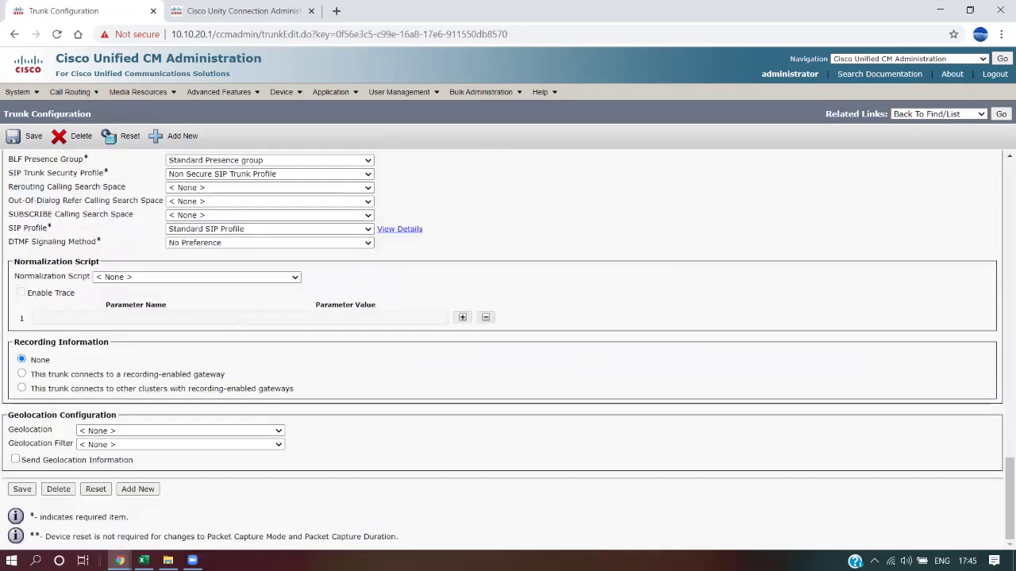
left_click(270, 230)
left_click(239, 324)
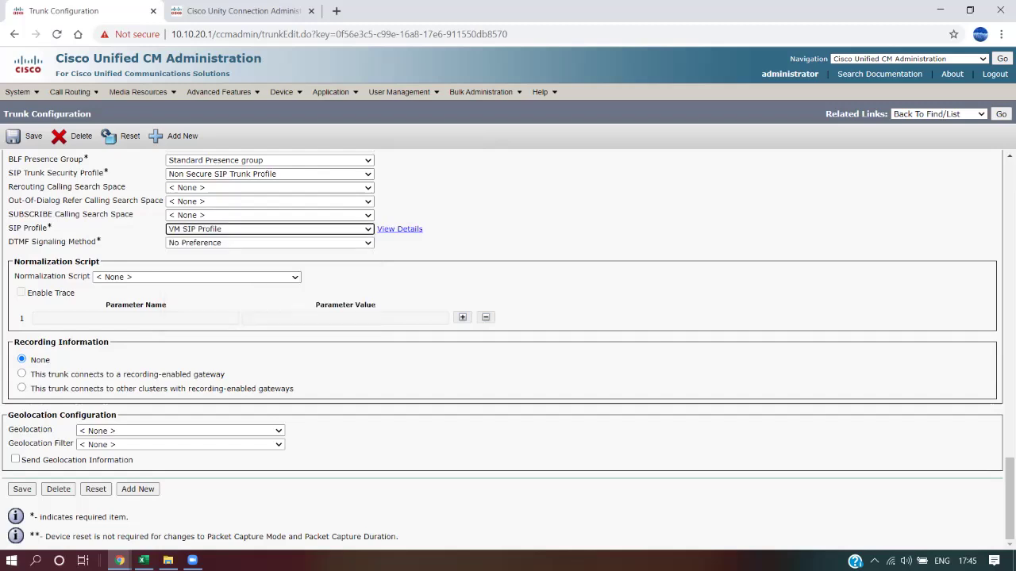
left_click_drag(8, 229, 53, 228)
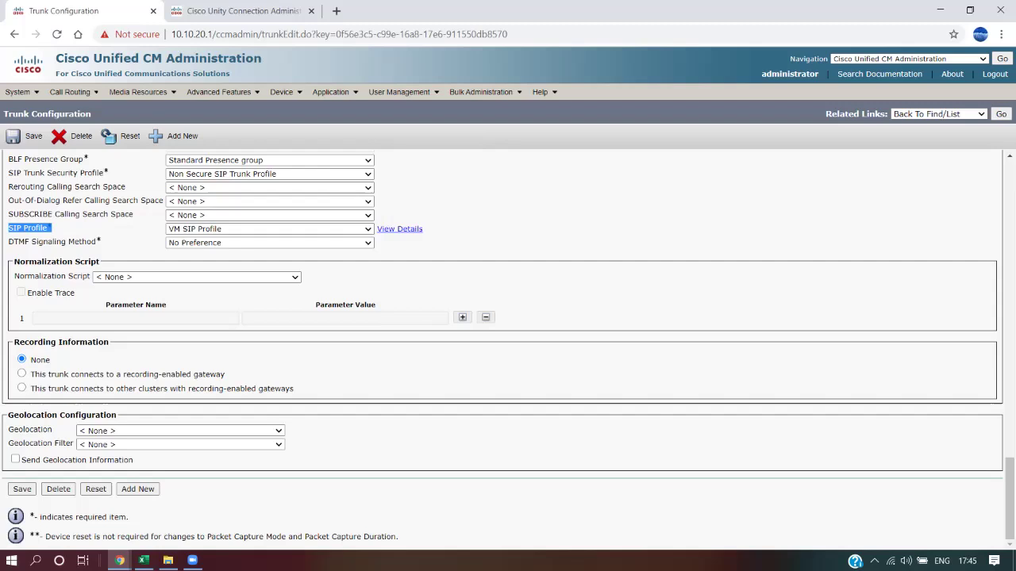
Save the VMTrunk configuration, and open its Device Reset window and close it again.
scroll(508, 349, "up", 2)
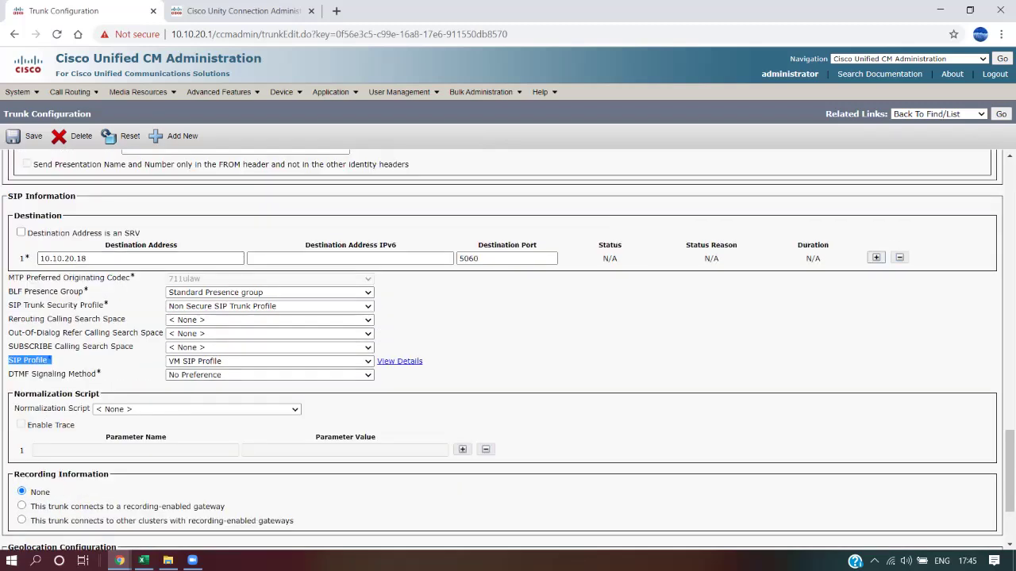
left_click(270, 362)
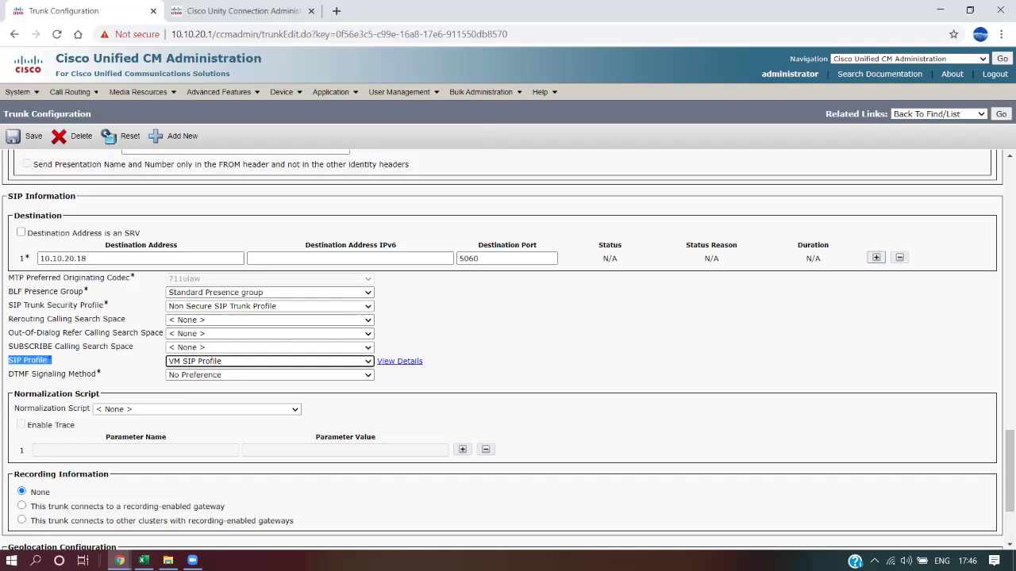
left_click(492, 349)
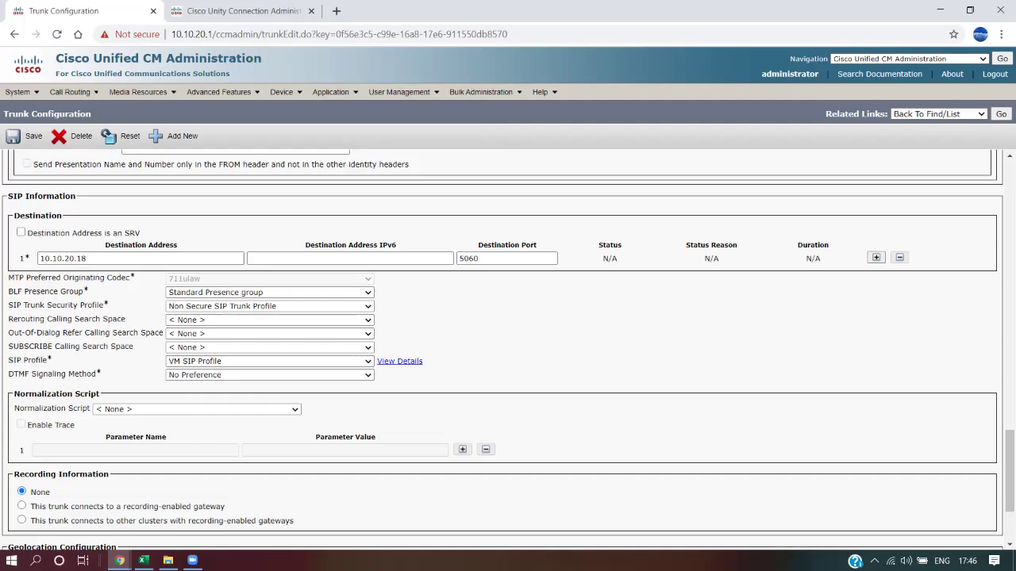
left_click(31, 137)
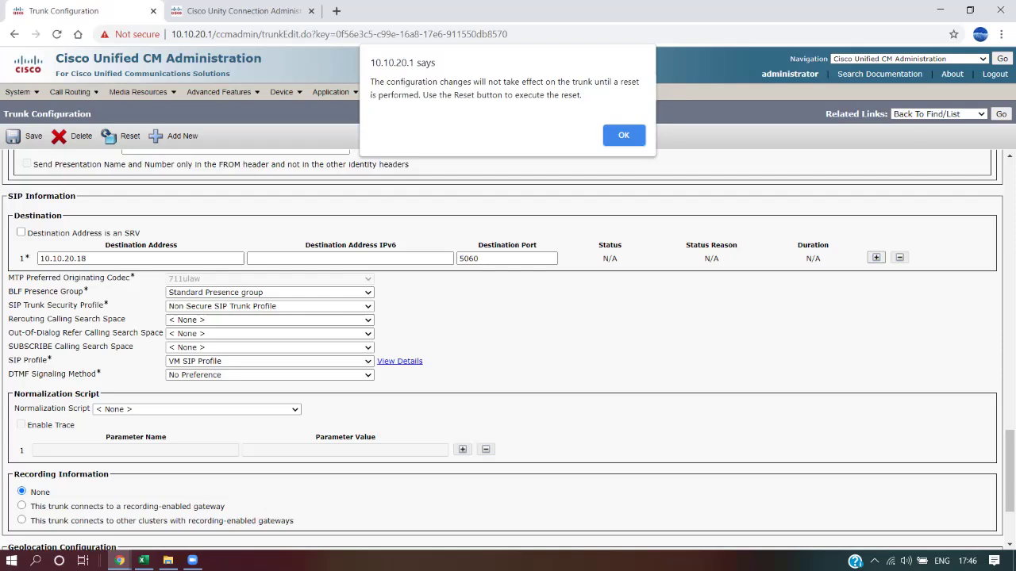
key("Return")
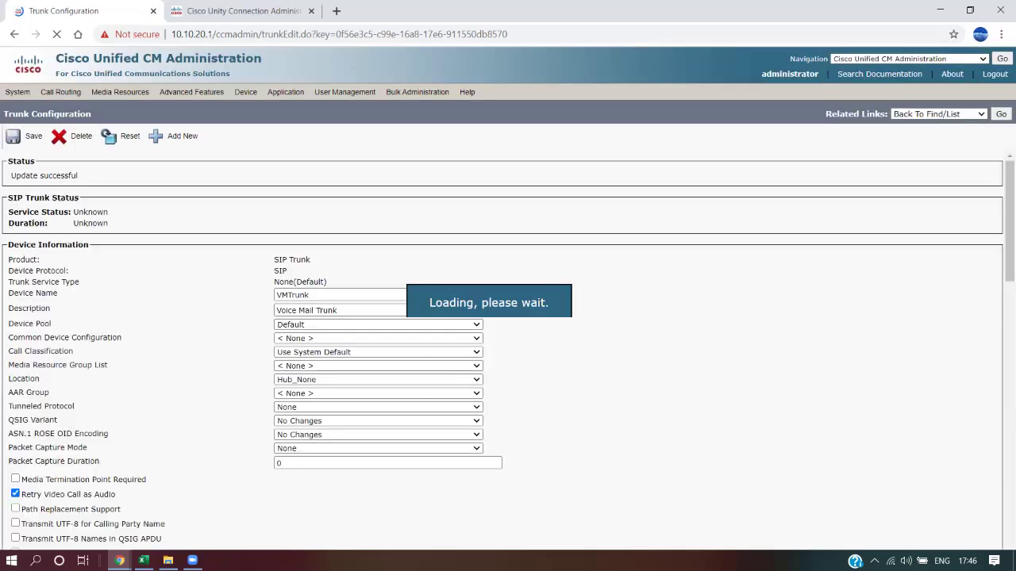
left_click(121, 136)
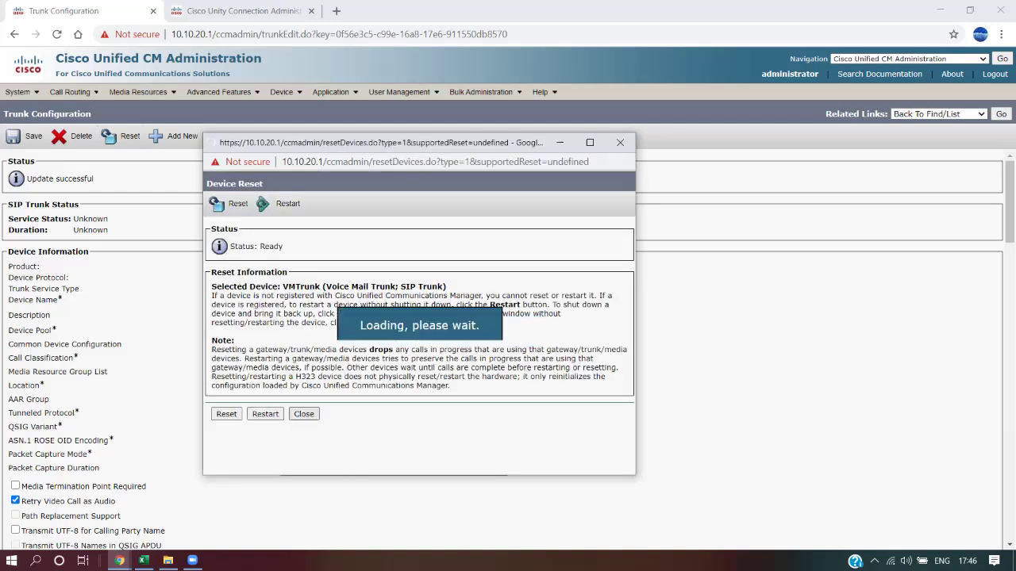
left_click(304, 413)
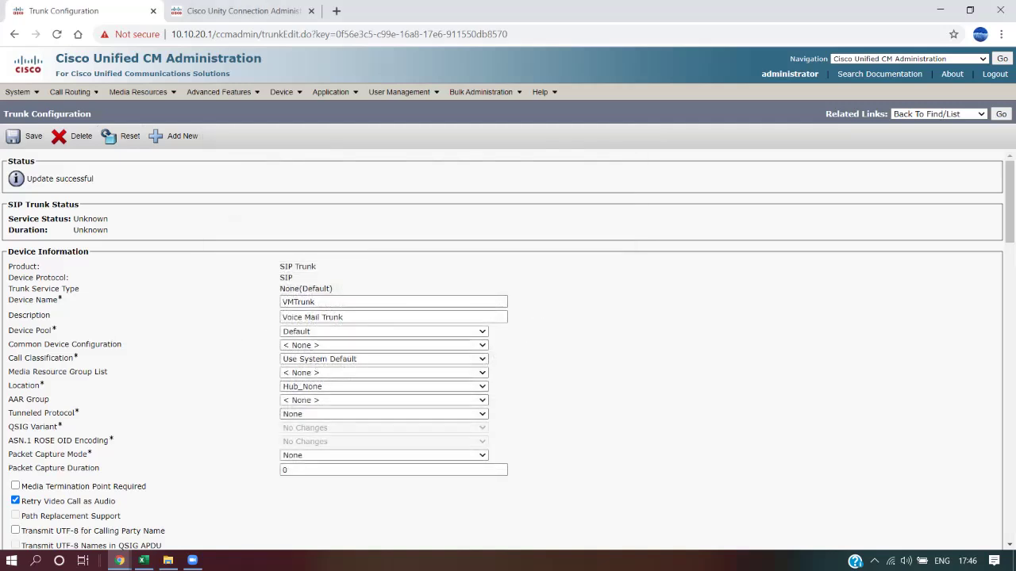
Return to the trunk list, refresh it, and check the SIP Trunk Status of VMTrunk.
left_click(1001, 115)
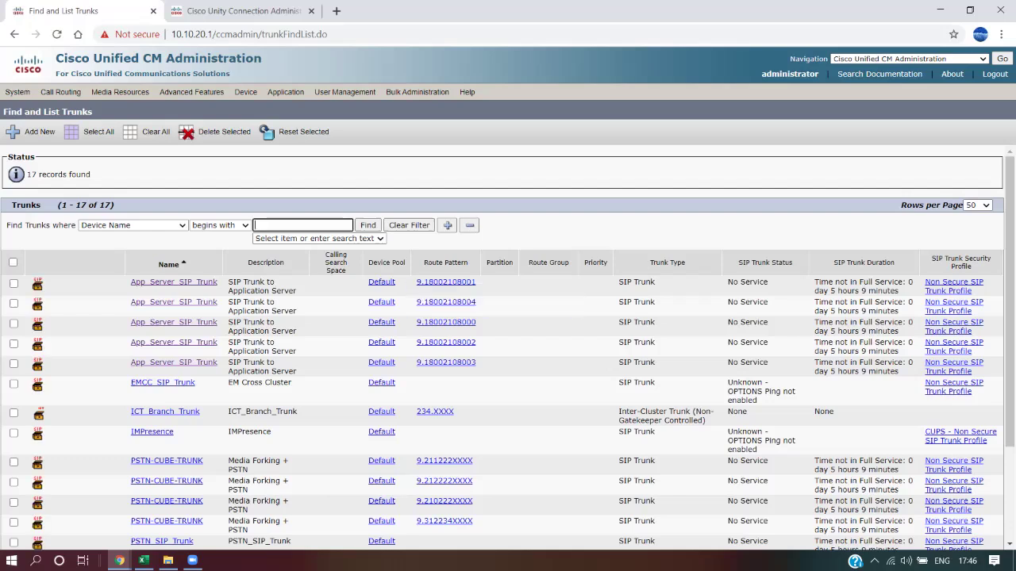
scroll(507, 342, "down", 3)
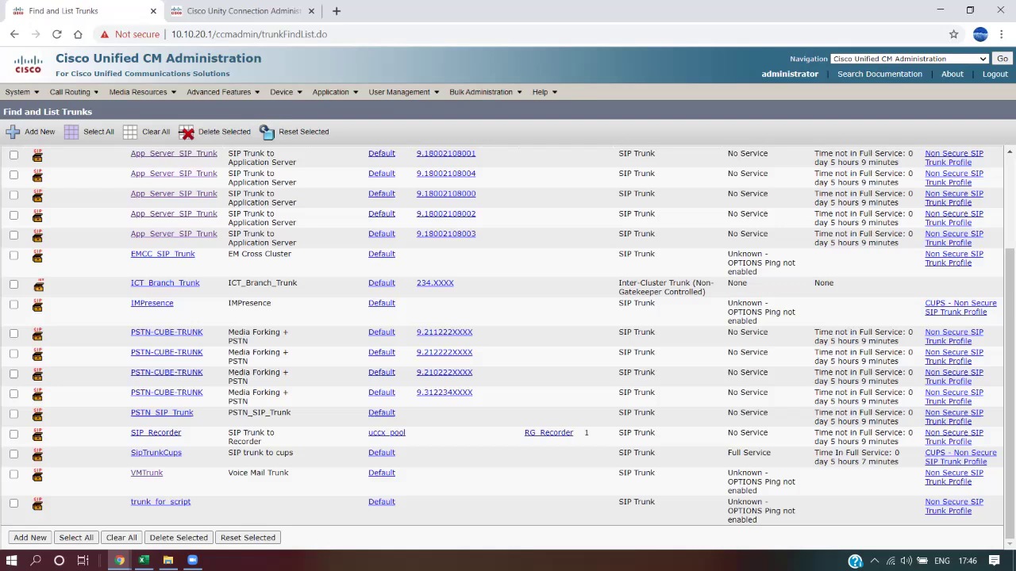
scroll(508, 341, "up", 3)
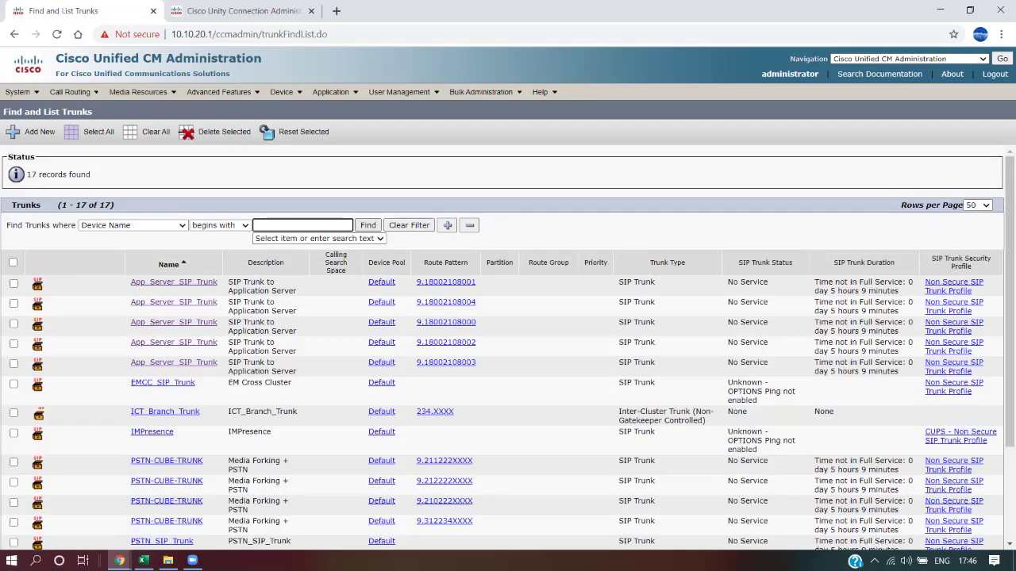
left_click(368, 226)
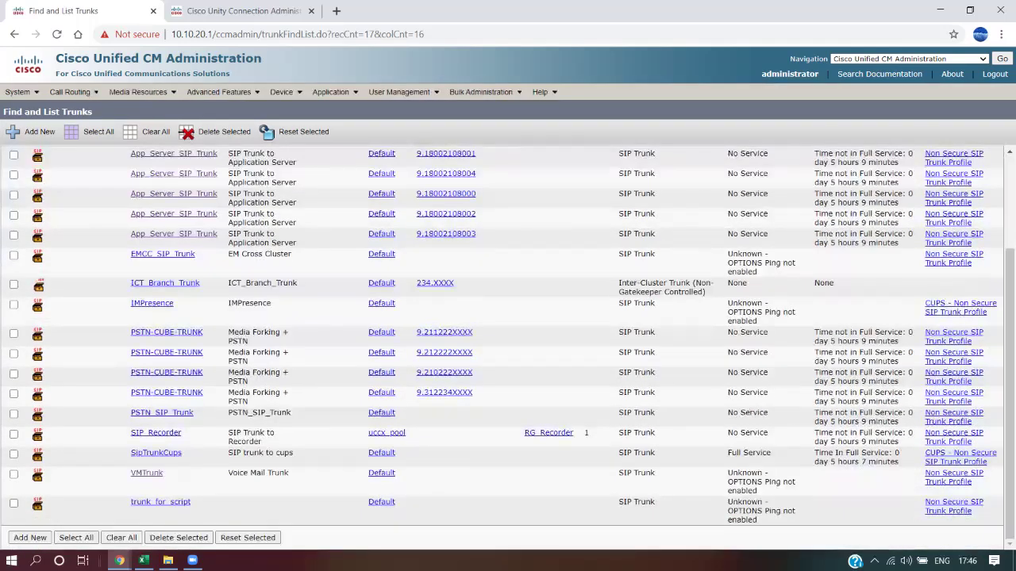
left_click_drag(728, 474, 781, 483)
left_click(780, 482)
scroll(284, 473, "up", 2)
scroll(508, 344, "down", 3)
Switch to the Excel checklist and review the Create a SIP Trunk and Create a Route Pattern entries under CUCM Steps.
left_click(144, 561)
left_click(203, 230)
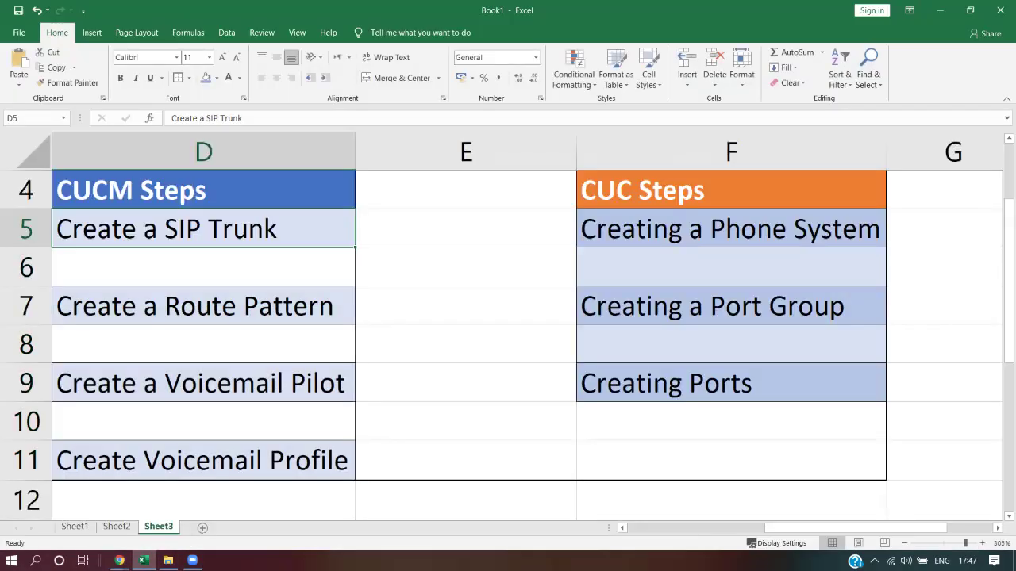
left_click(204, 307)
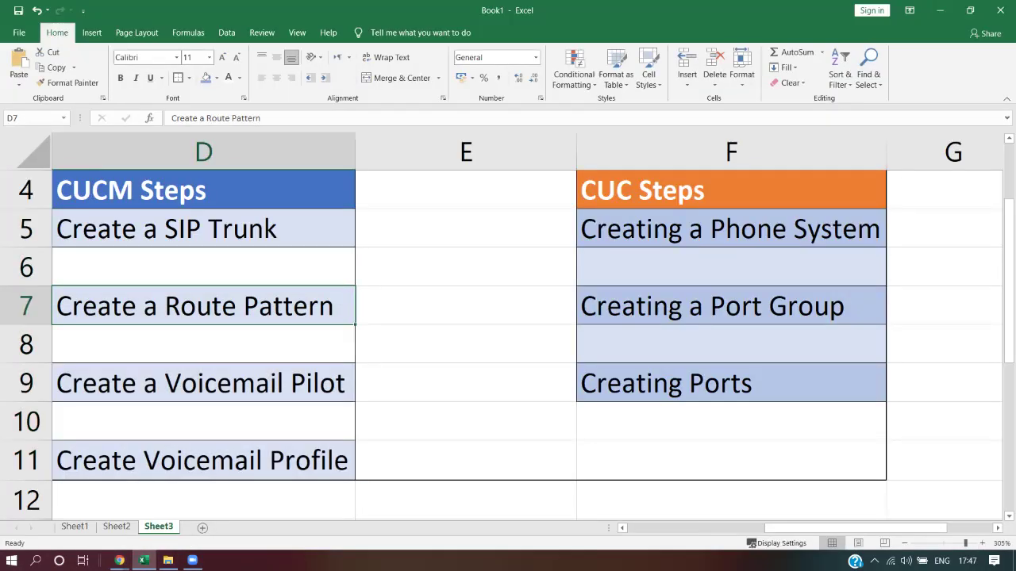
left_click(939, 11)
Back in the CUCM administration, start a new route pattern 8500 with the description Voicemail Route Pattern.
mouse_move(74, 92)
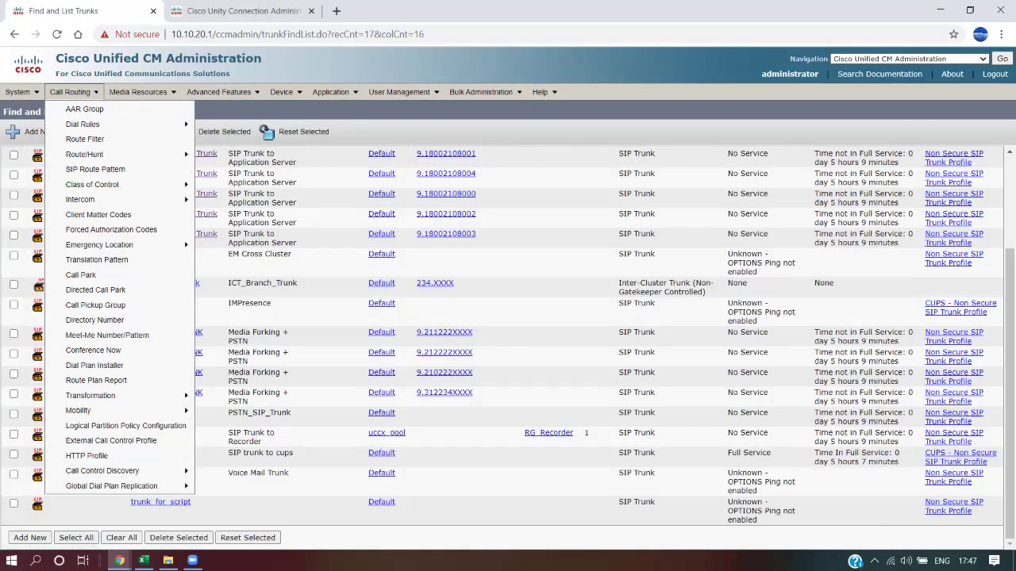
mouse_move(88, 156)
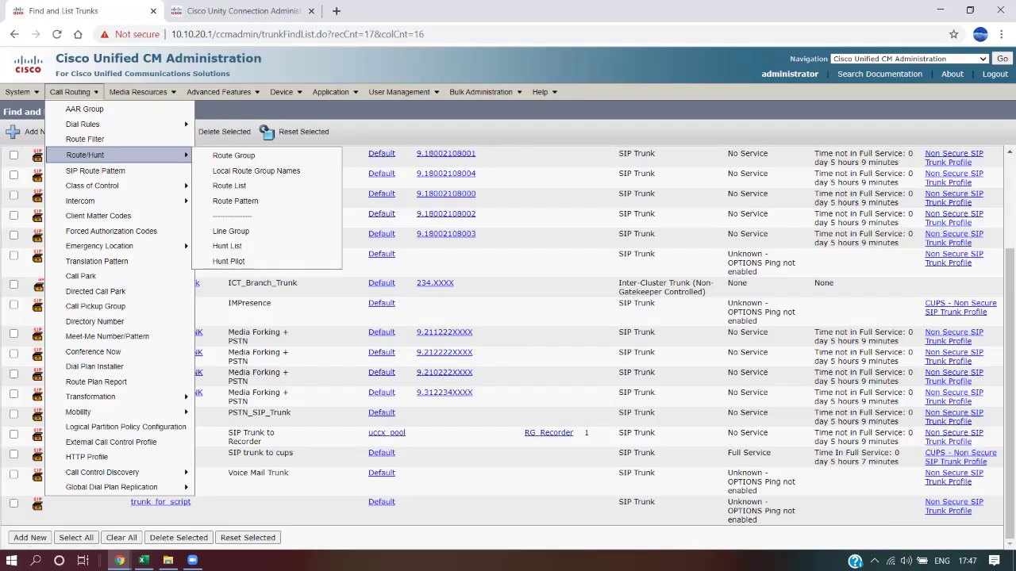
left_click(236, 202)
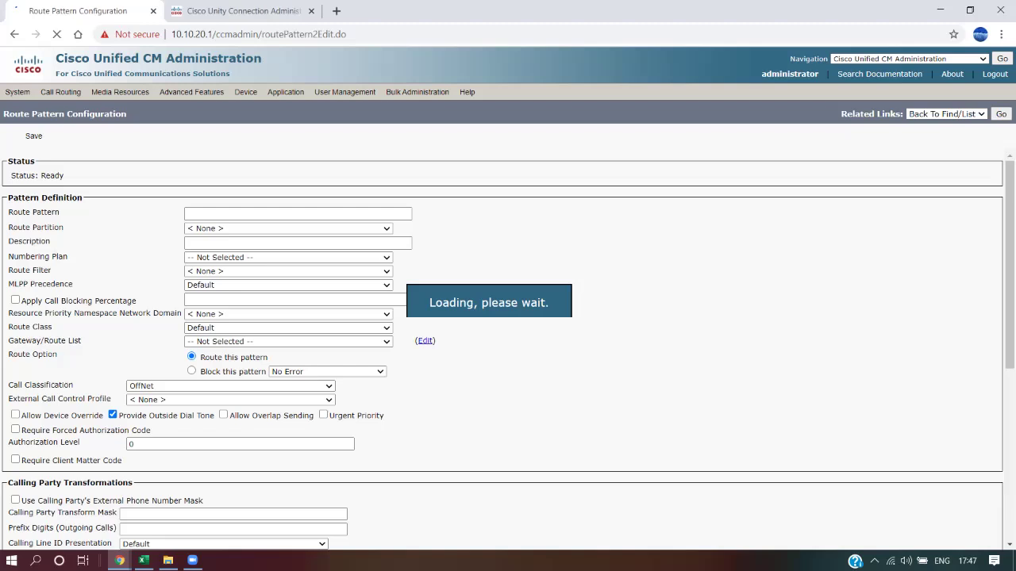
type("8500")
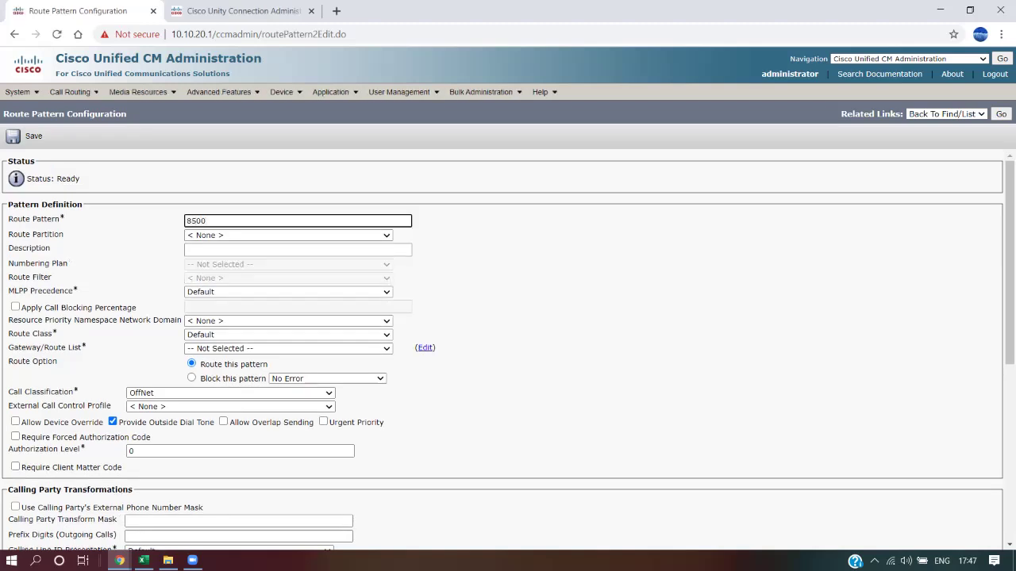
left_click(270, 250)
type("Voicemail")
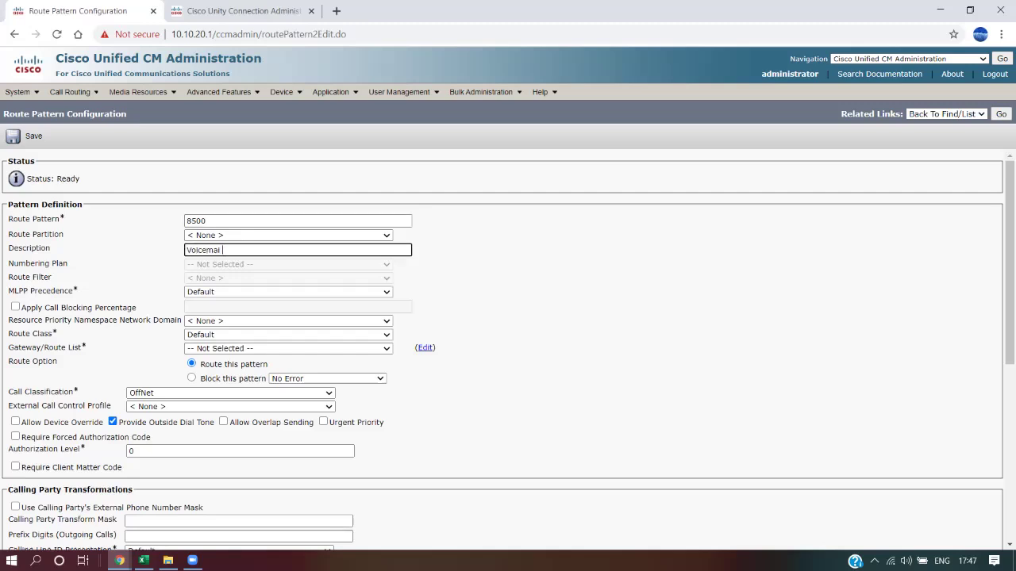
type(" Router P")
key("BackSpace")
key("BackSpace")
key("BackSpace")
type("Pattern")
Set the Gateway/Route List of the 8500 route pattern to VMTrunk.
left_click(288, 348)
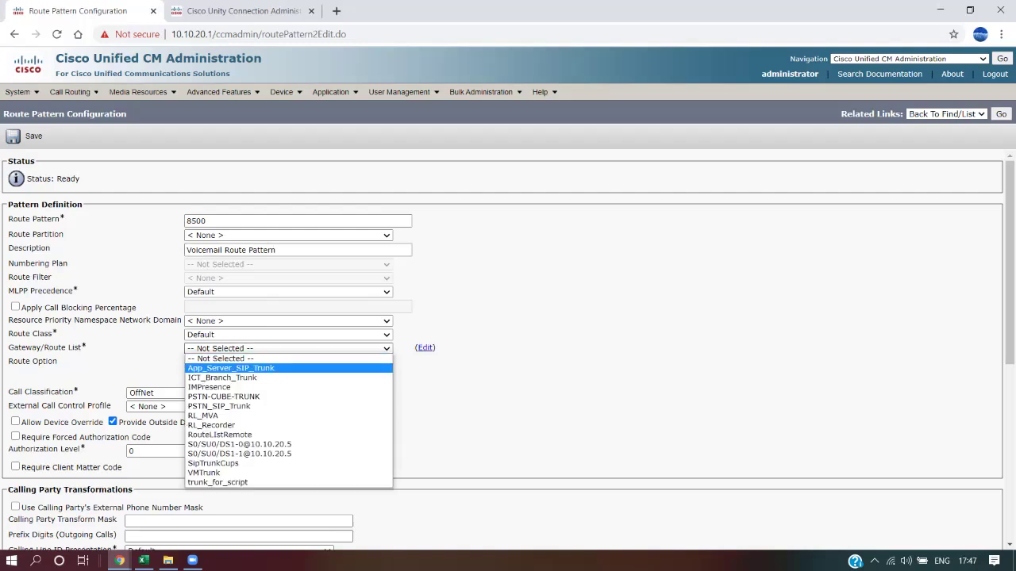
key("Down")
key("Down")
key("Down")
key("Down")
key("Down")
key("Return")
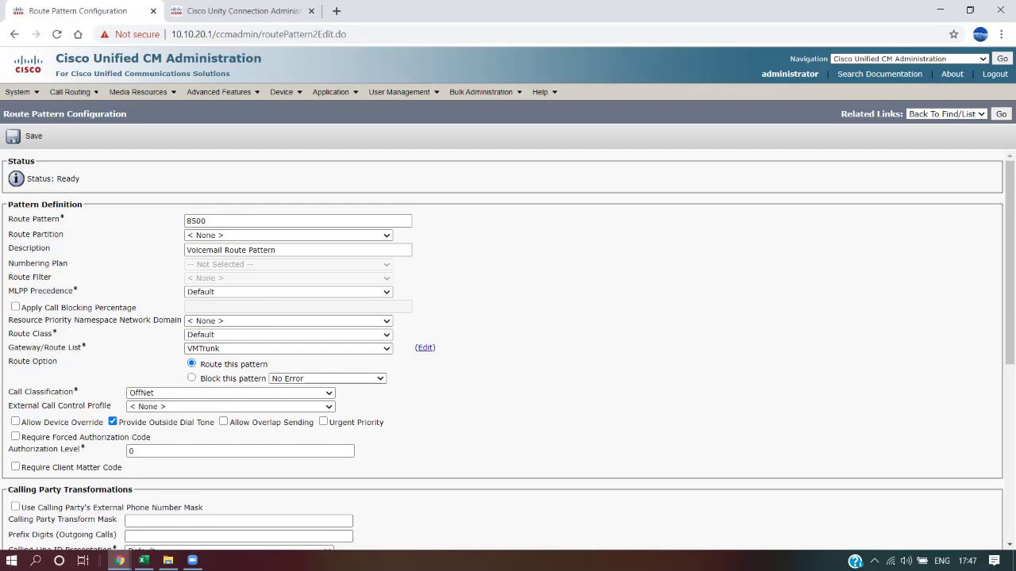
Set the route pattern's Call Classification to OnNet, with Provide Outside Dial Tone disabled and Urgent Priority enabled.
scroll(508, 349, "down", 3)
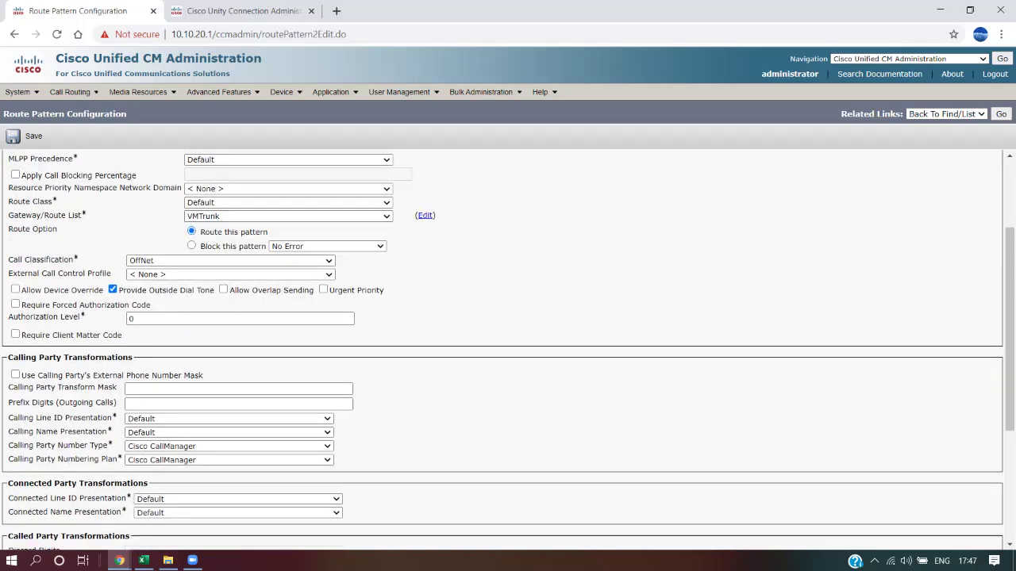
left_click(230, 260)
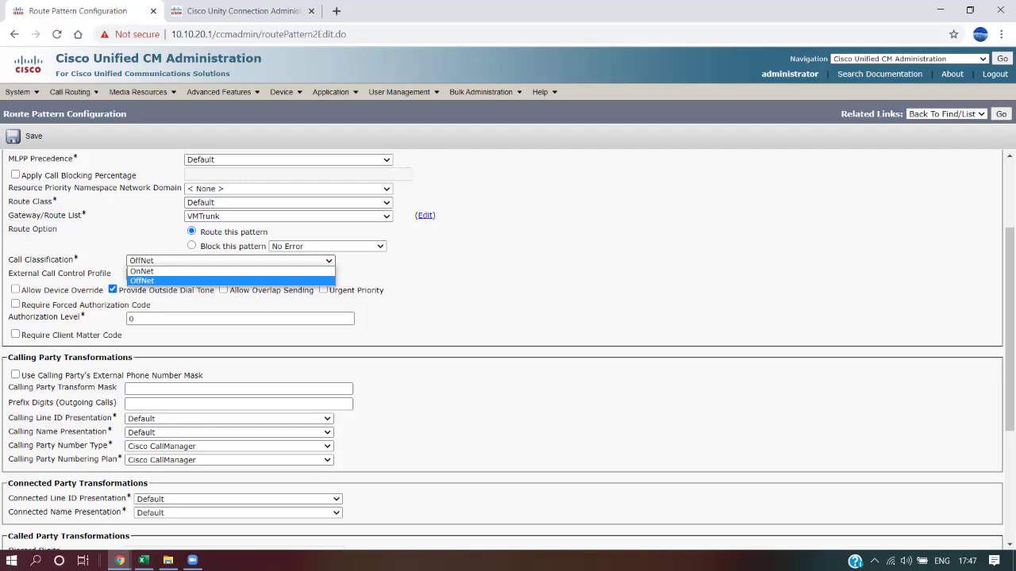
left_click(230, 271)
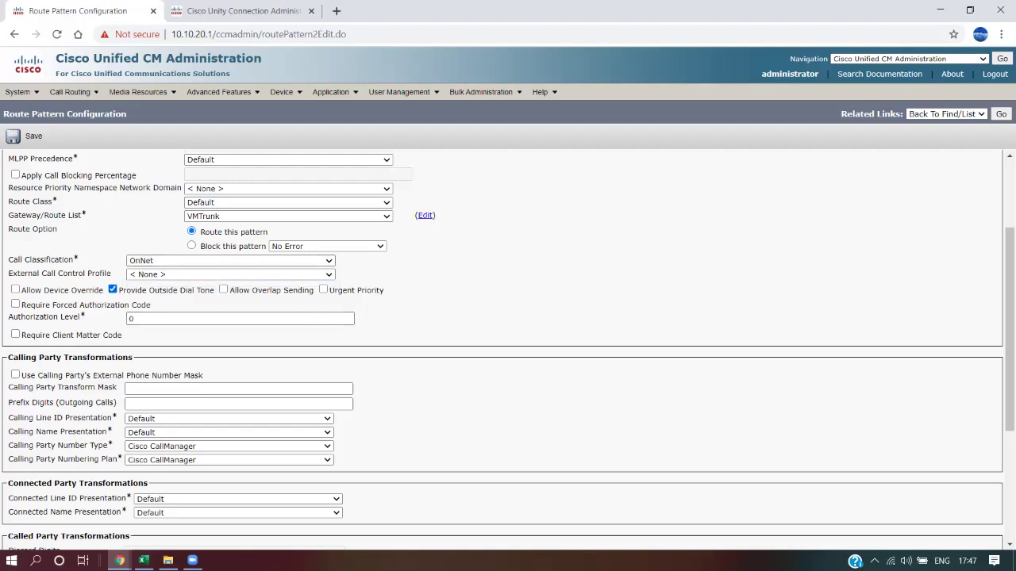
left_click(113, 290)
left_click(323, 289)
Save the 8500 route pattern, accept the authorization code and gateway reset notices, and review the saved settings.
scroll(508, 349, "down", 3)
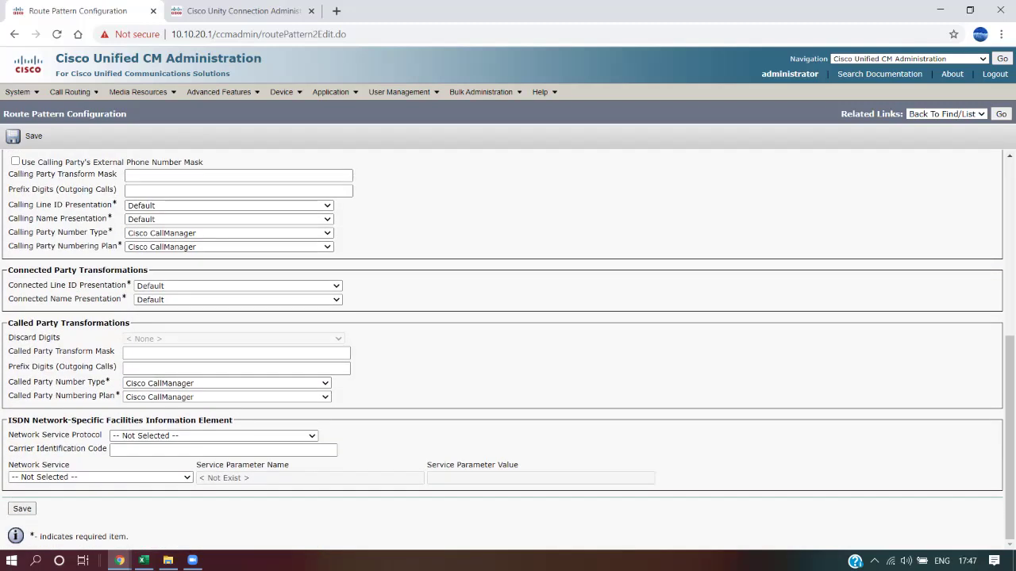
left_click(21, 509)
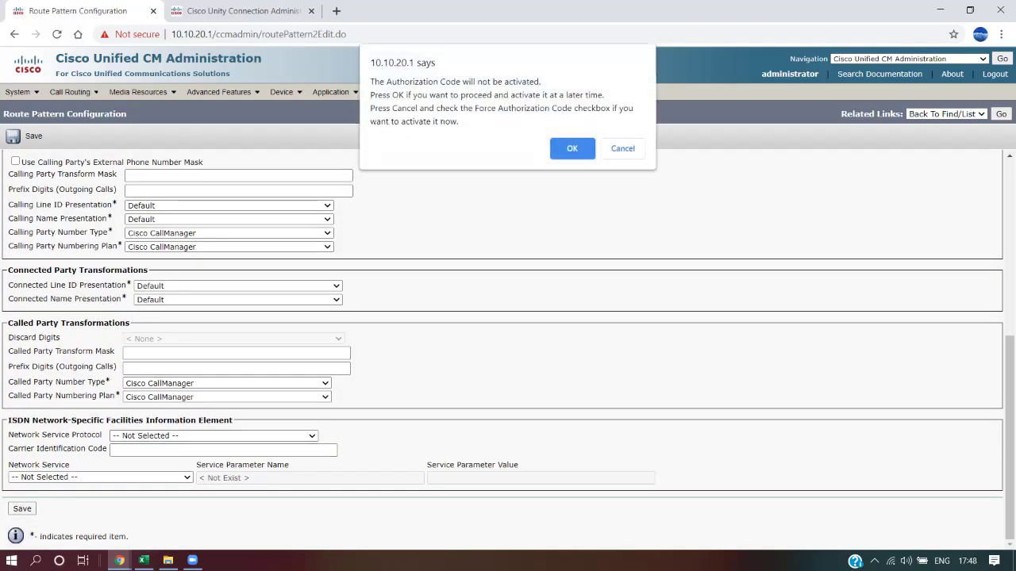
key("Return")
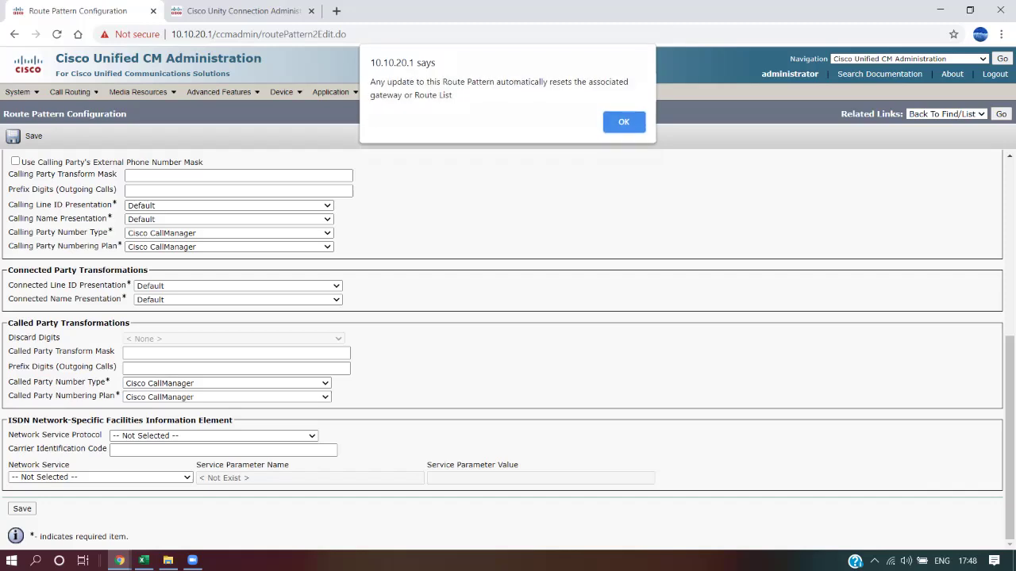
key("Return")
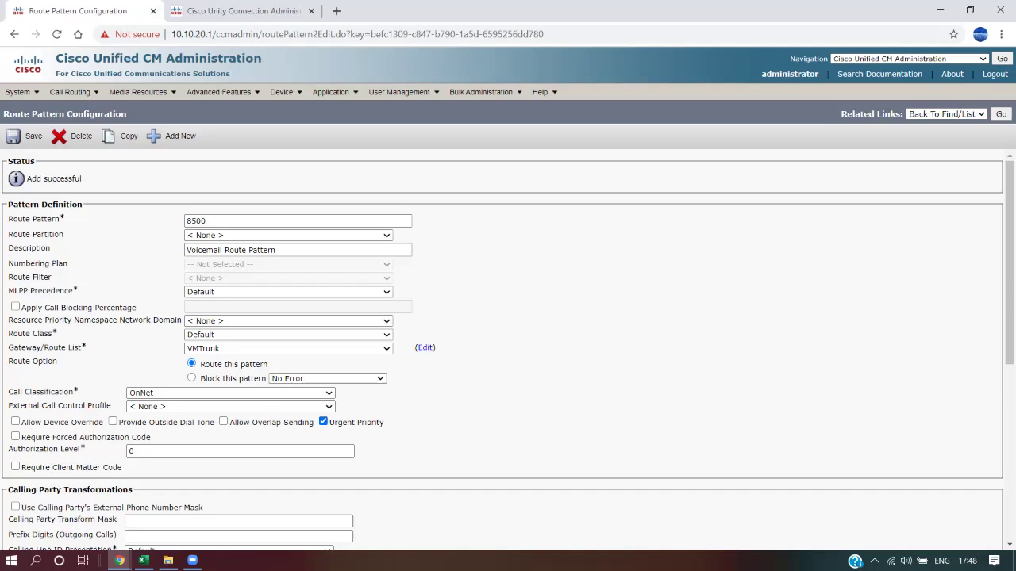
scroll(508, 350, "down", 3)
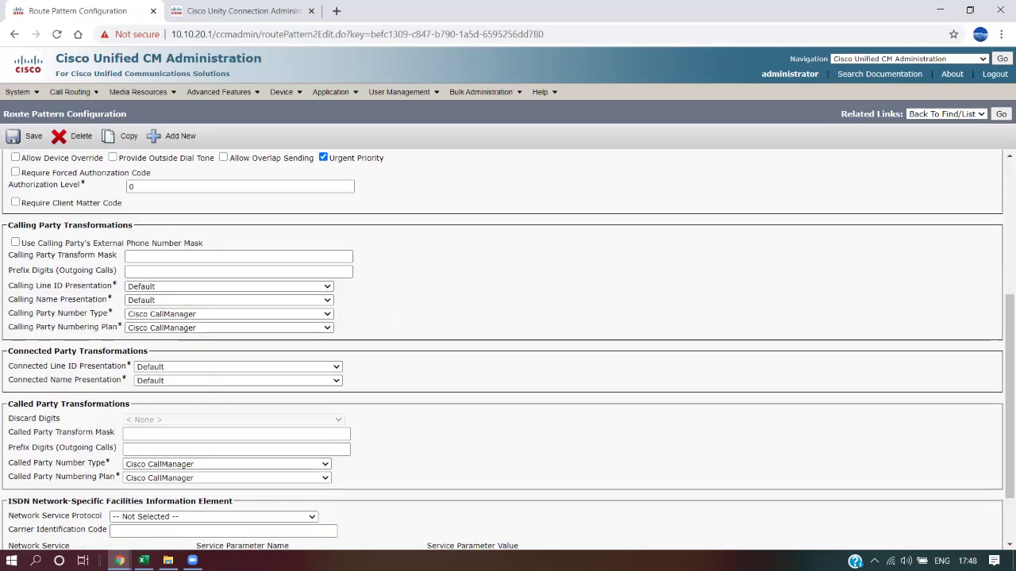
scroll(508, 349, "down", 2)
scroll(508, 350, "up", 6)
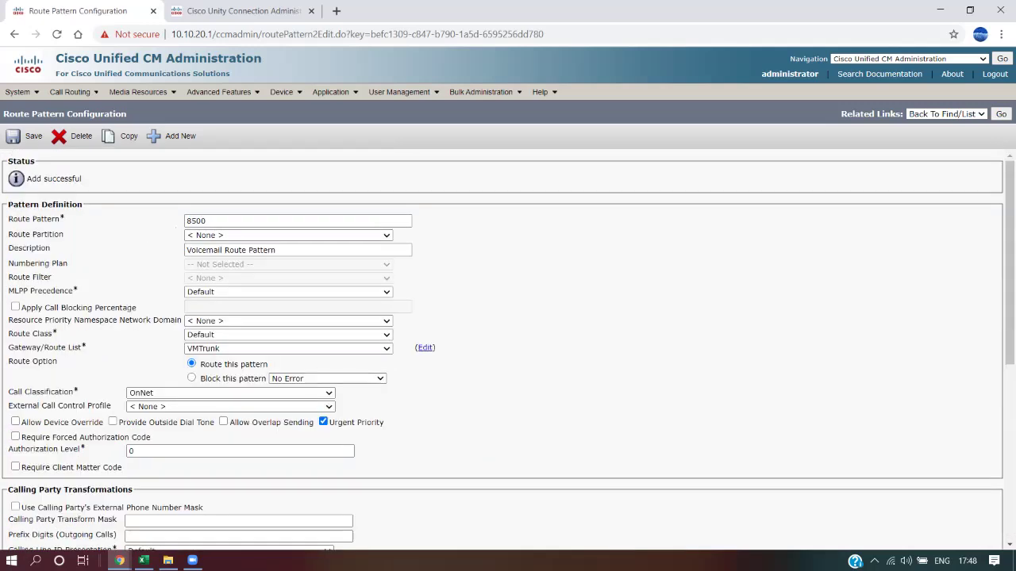
Review the CUCM Steps in the Excel checklist, going over the SIP trunk, route pattern and voicemail pilot entries.
left_click(143, 561)
left_click_drag(204, 229, 204, 306)
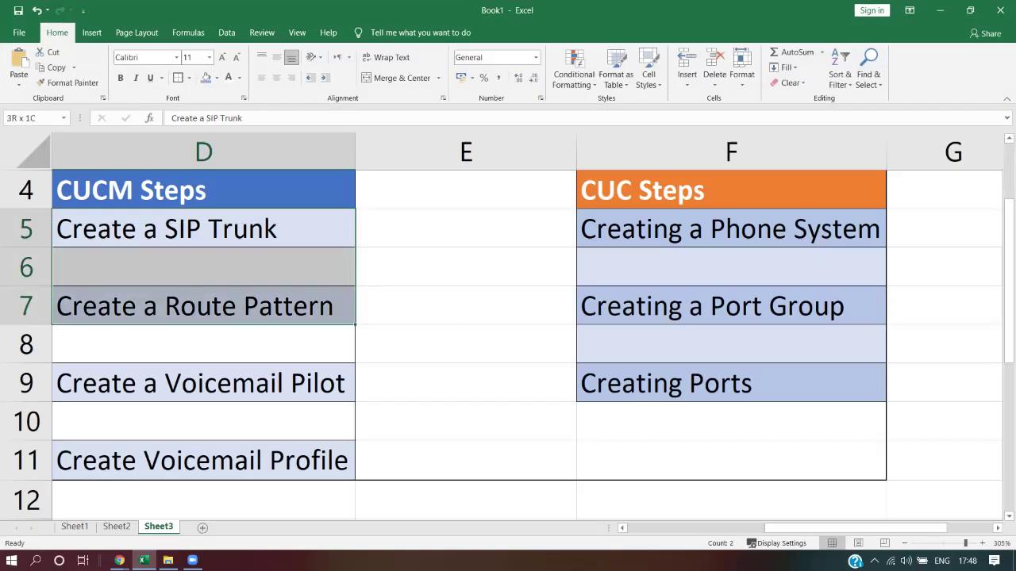
left_click(119, 561)
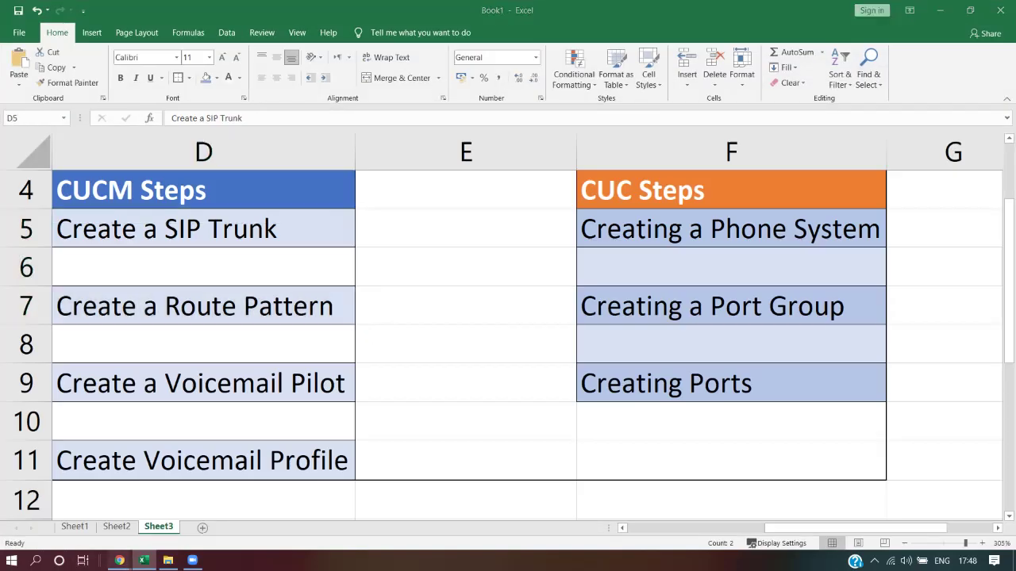
left_click(204, 383)
left_click(204, 422)
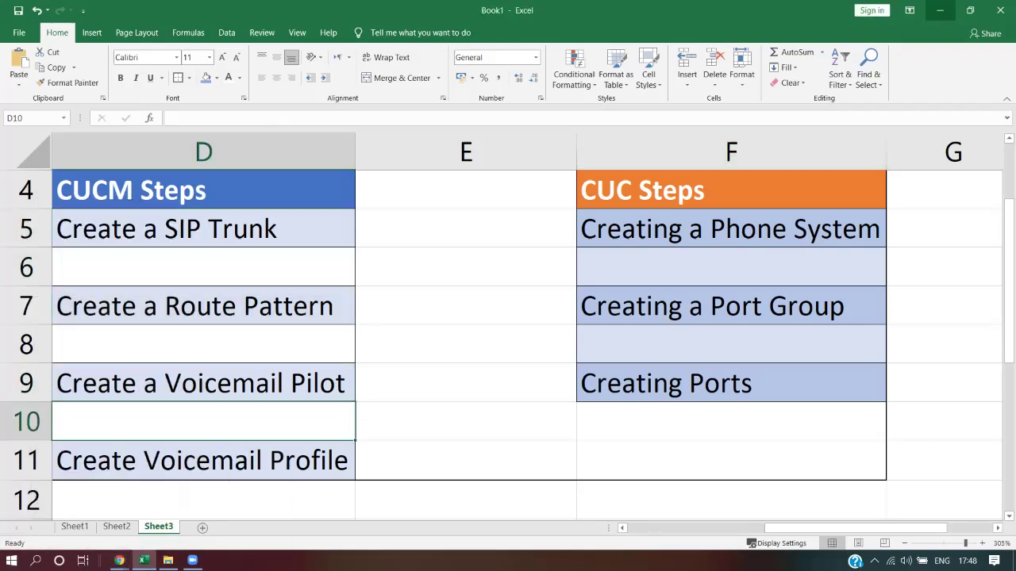
left_click(941, 10)
Return to the CUCM administration and open the list of voice mail pilots.
mouse_move(222, 92)
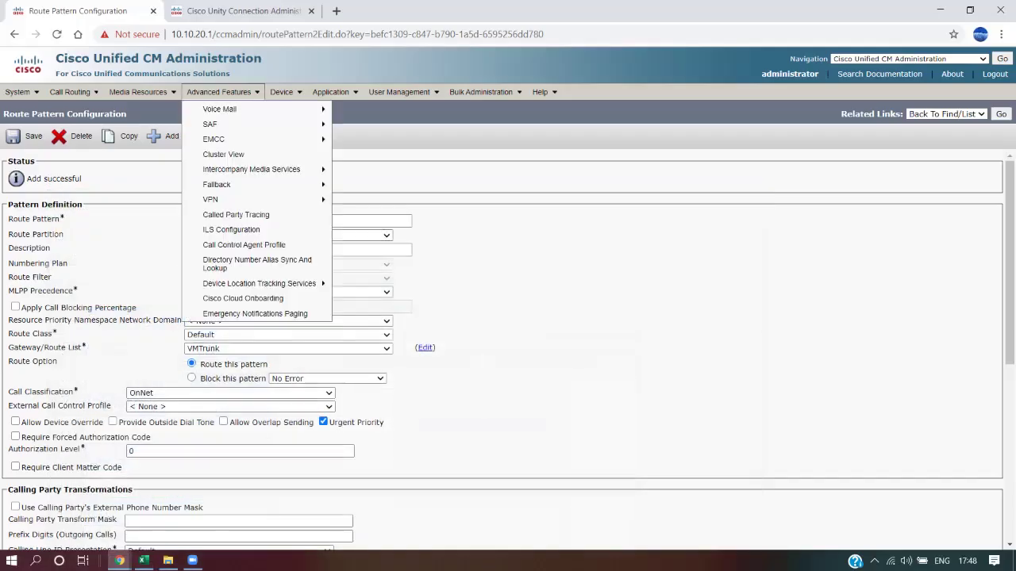
mouse_move(230, 110)
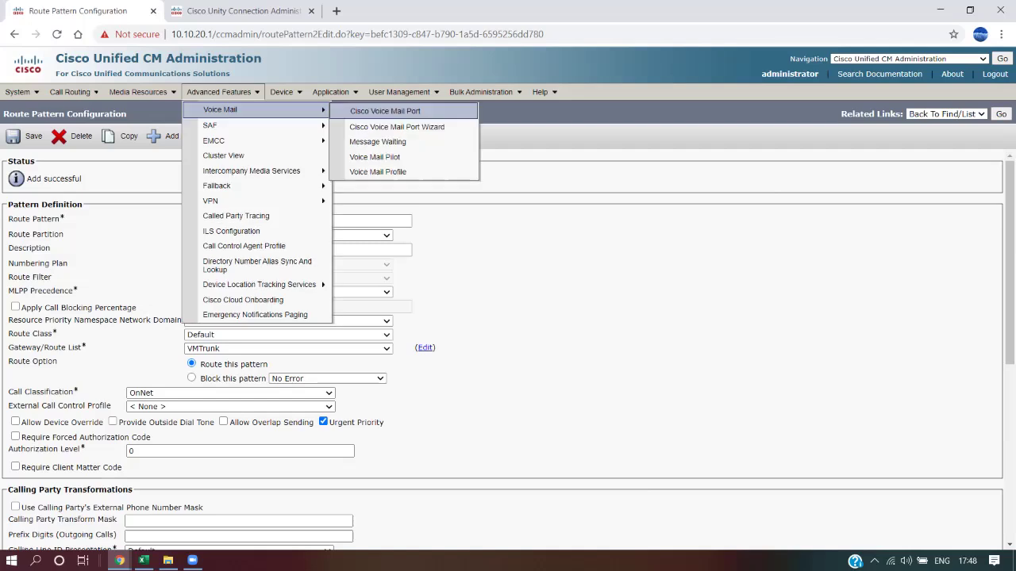
left_click(374, 156)
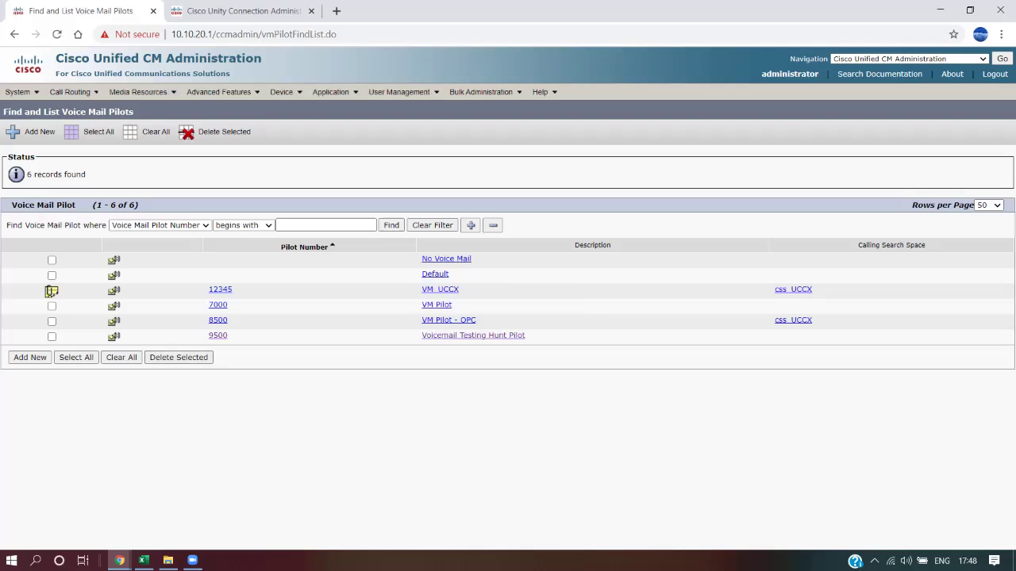
Reopen the voicemail route pattern that uses VMTrunk, change its number to 8900, and save it, accepting the notices.
left_click_drag(230, 320, 208, 320)
left_click(269, 320)
left_click(69, 92)
left_click(70, 92)
mouse_move(85, 155)
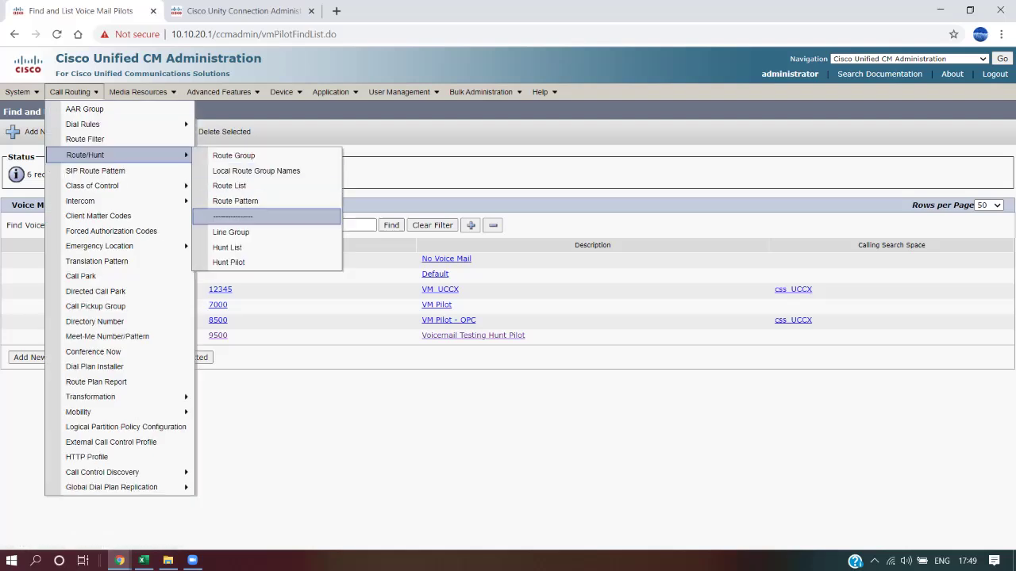
left_click(235, 201)
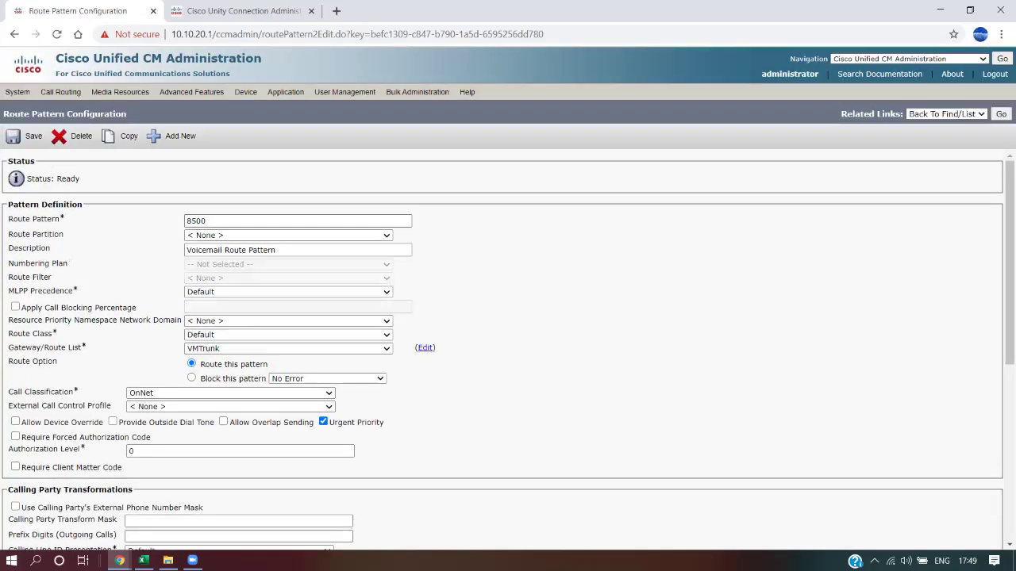
left_click(192, 221)
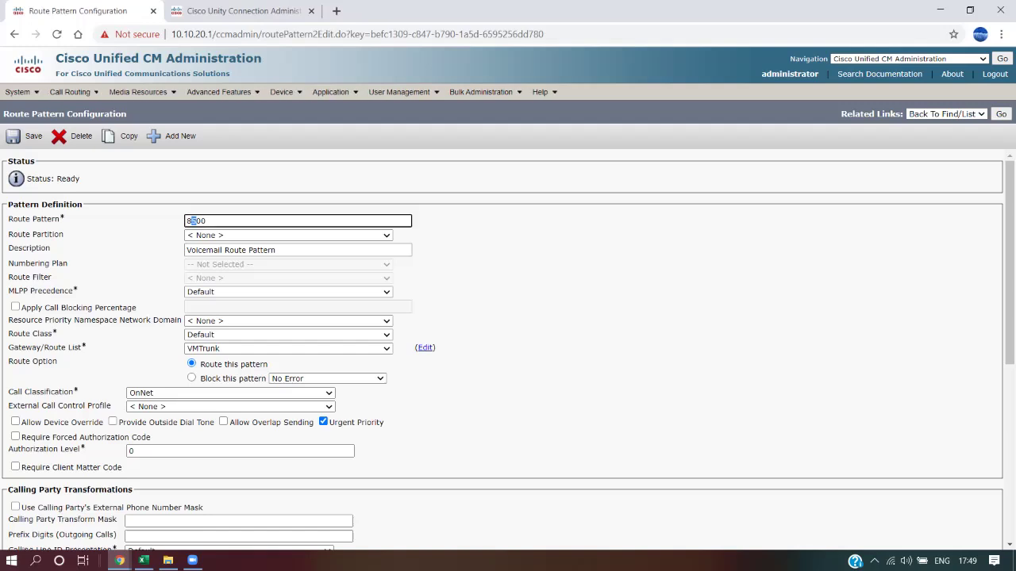
type("9")
left_click(33, 135)
key("Return")
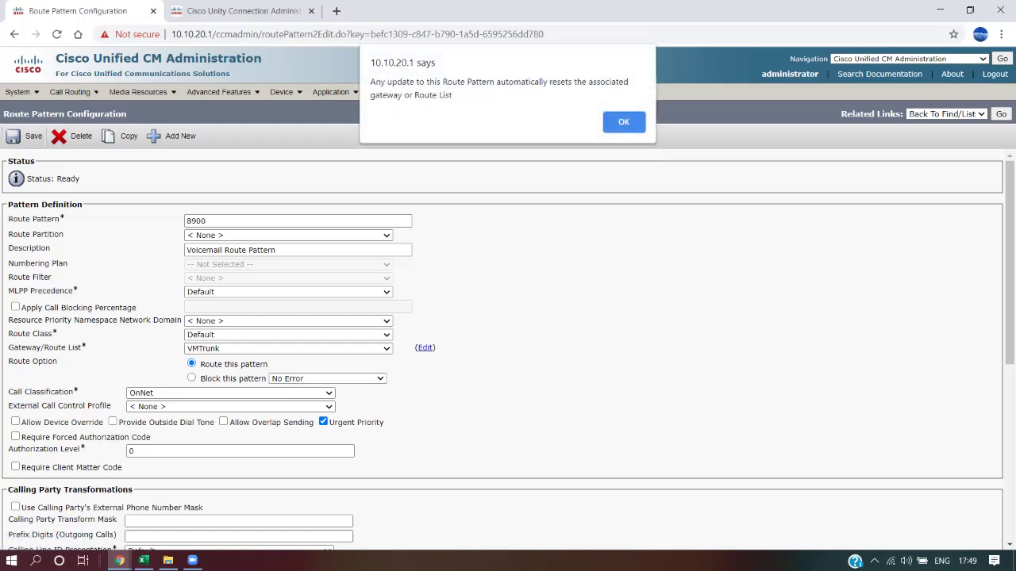
key("Return")
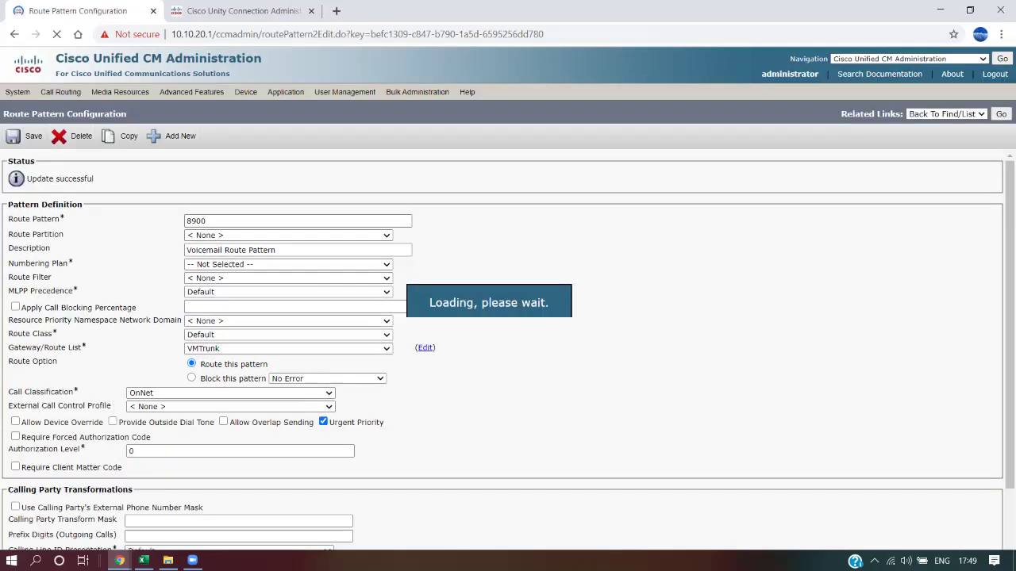
Copy the route pattern number and add a voice mail pilot 8900 with the description VM Pilot - SIP.
left_click_drag(208, 221, 186, 221)
right_click(194, 222)
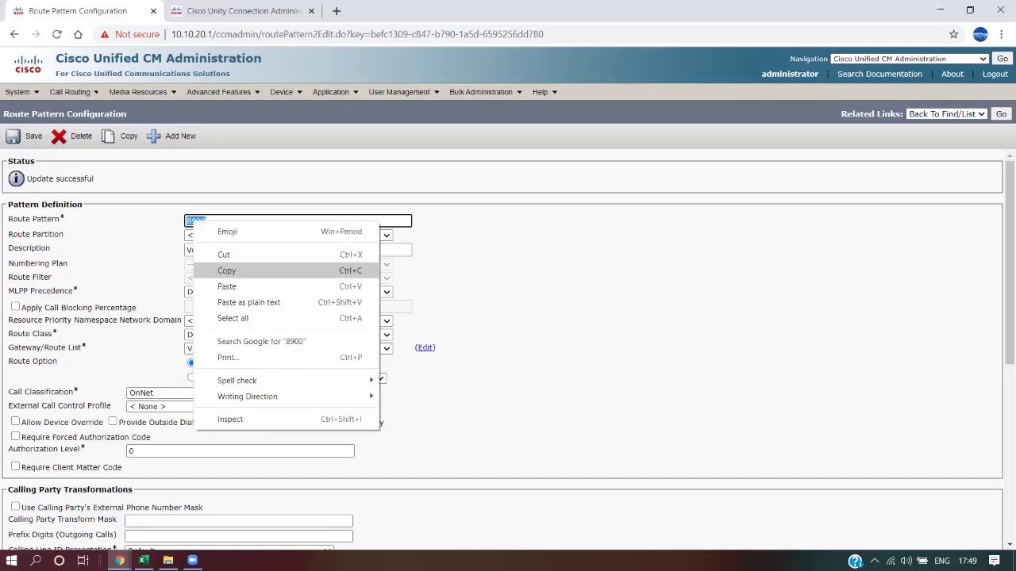
left_click(227, 271)
left_click(218, 92)
mouse_move(230, 110)
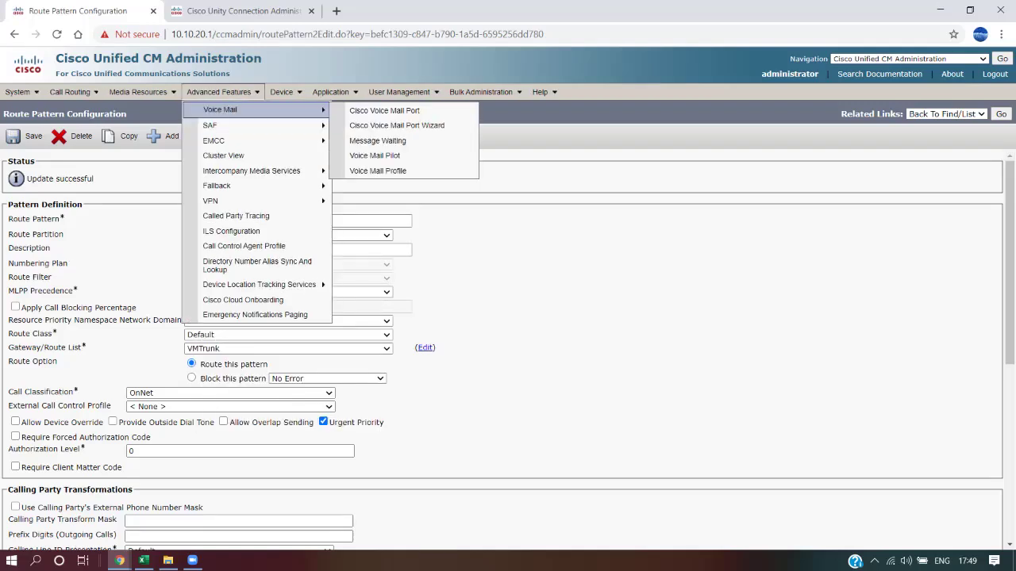
left_click(374, 156)
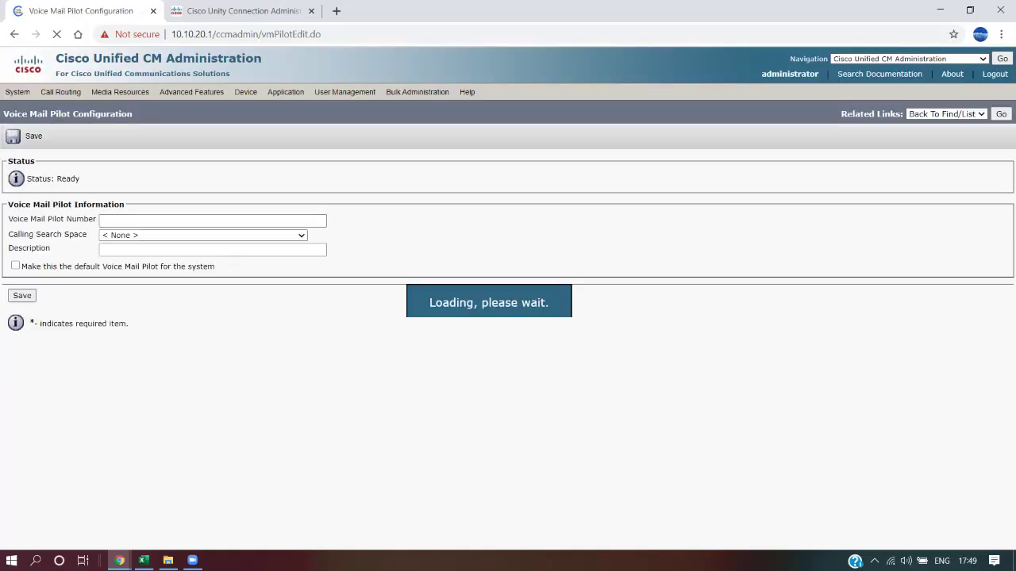
type("8900")
key("Tab")
key("Tab")
type("VM ")
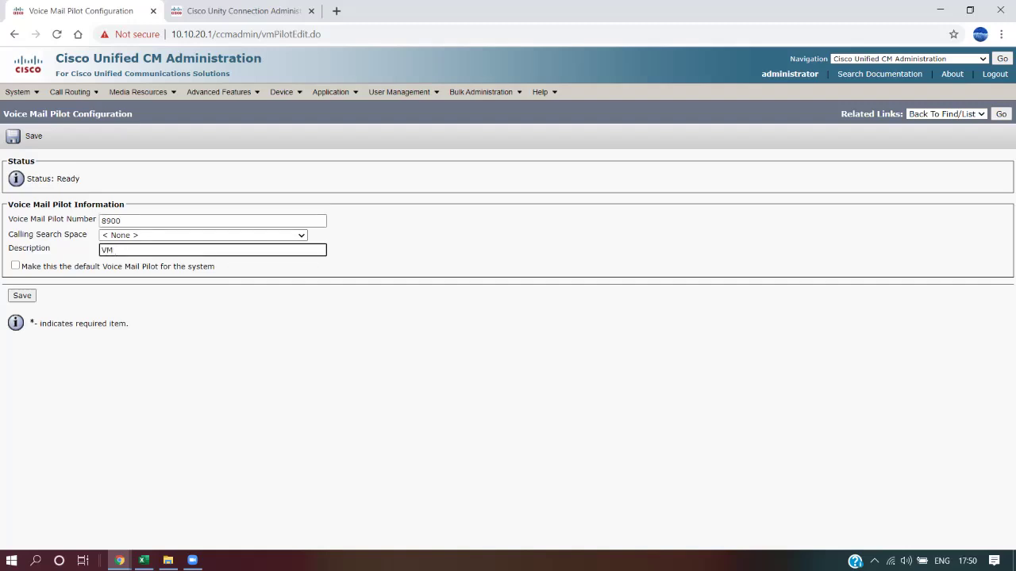
type("Pilot - SIP")
key("Return")
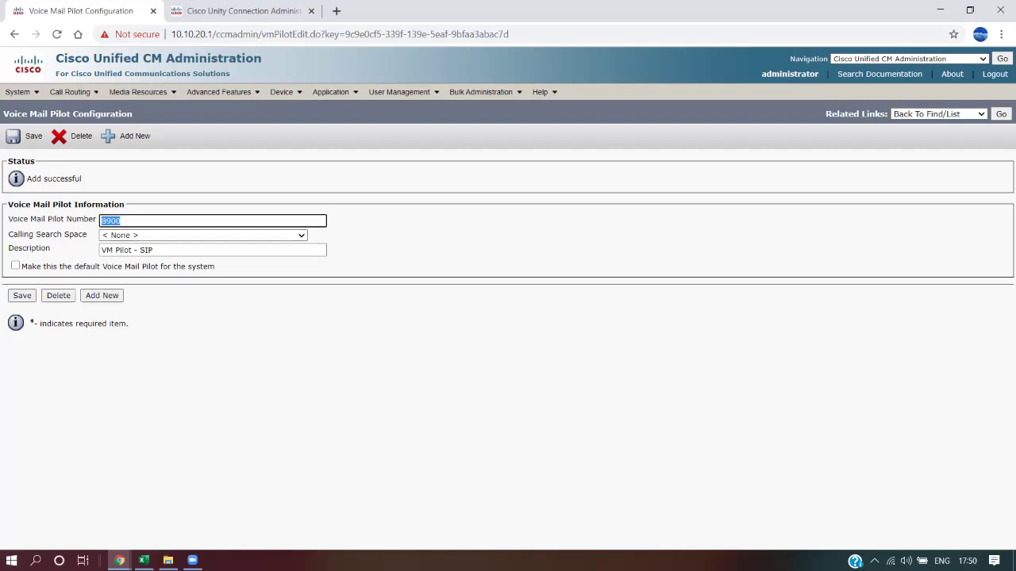
Copy VMTestingProfile as VMTestingProfile-SIP with description VM Testing Profile - SIP and voice mail pilot 8900/< None >, and save it.
mouse_move(223, 93)
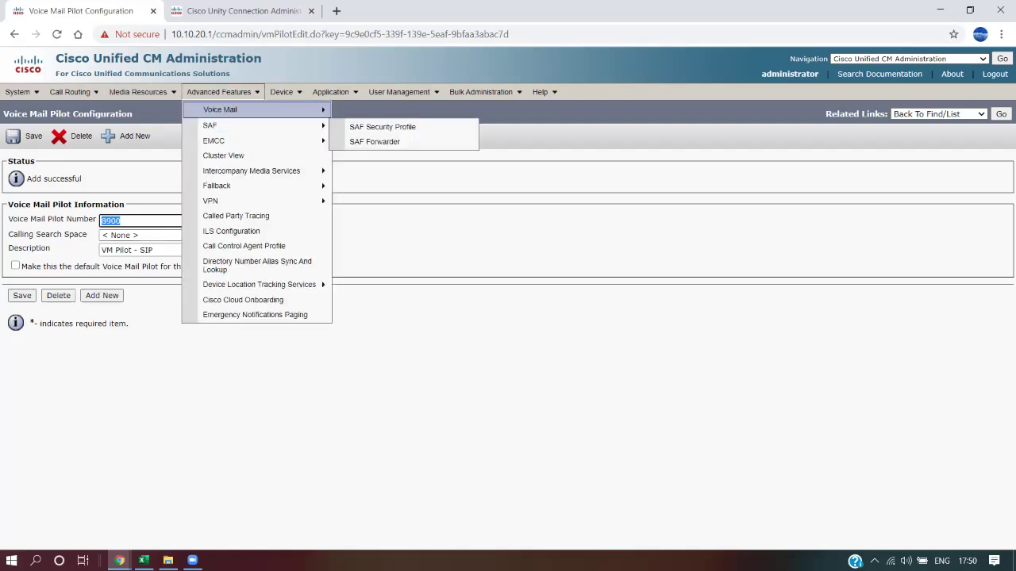
left_click(379, 172)
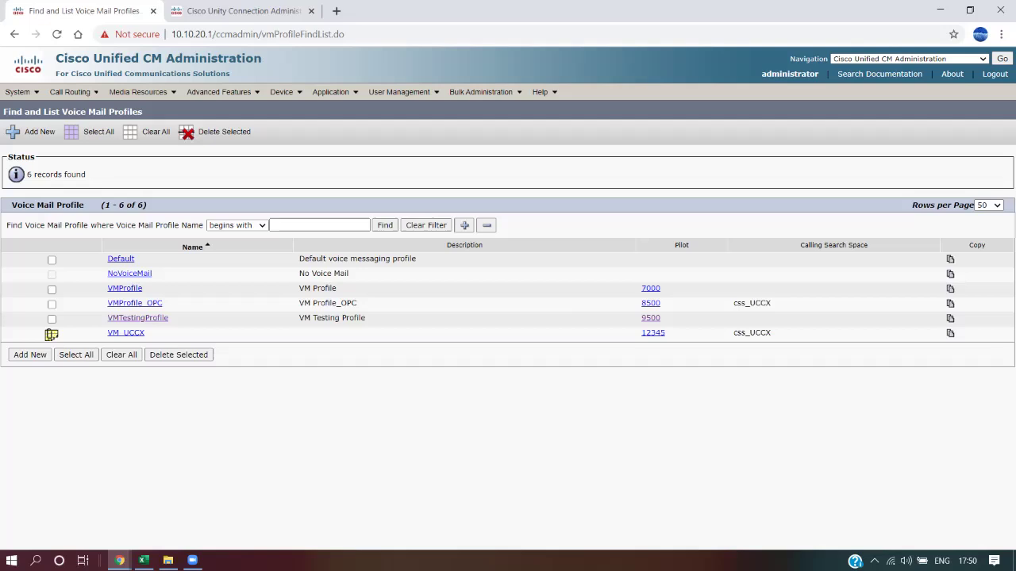
left_click(51, 319)
left_click(950, 319)
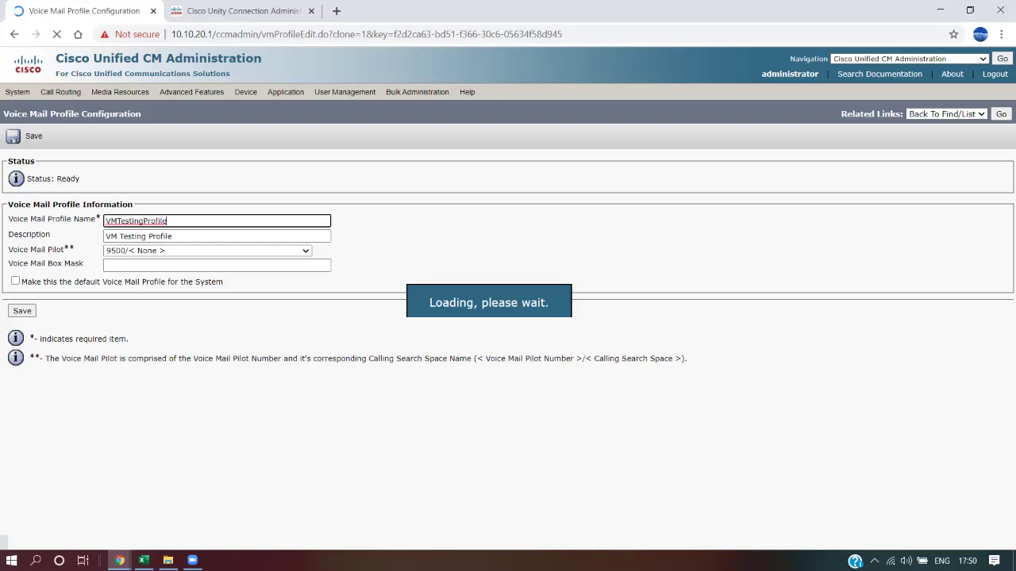
type("SIP")
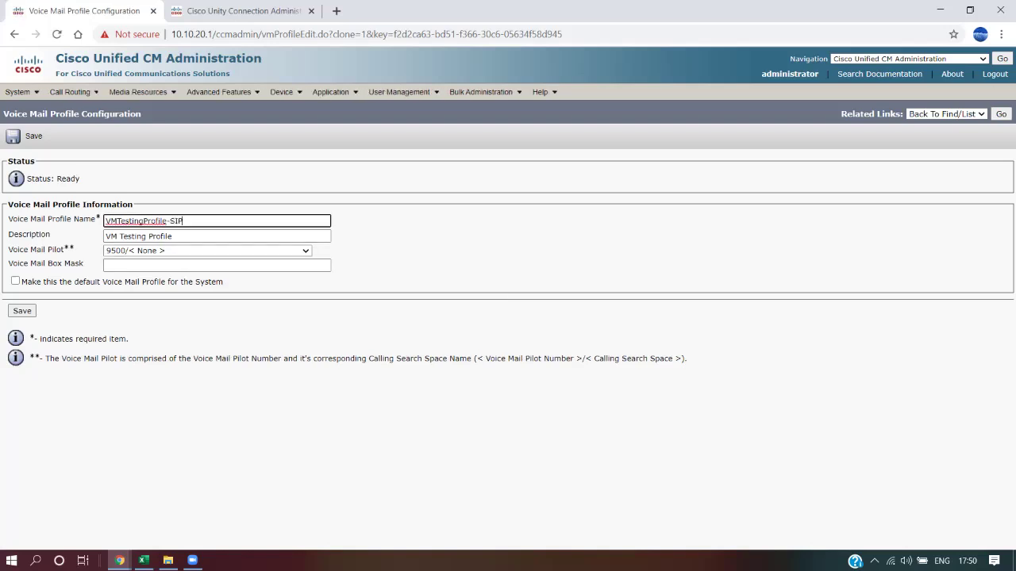
left_click(174, 236)
type("- SIP")
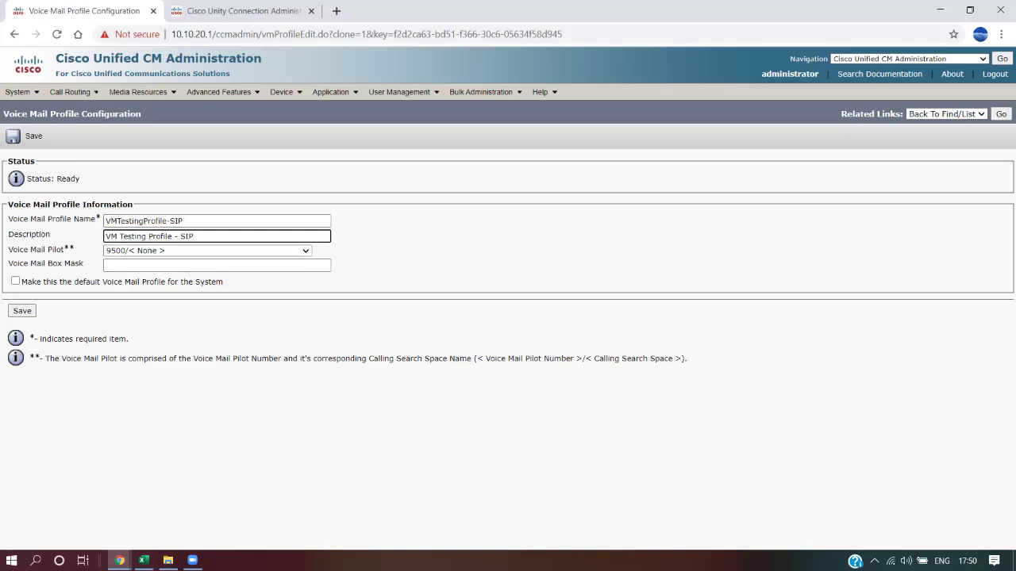
left_click(208, 251)
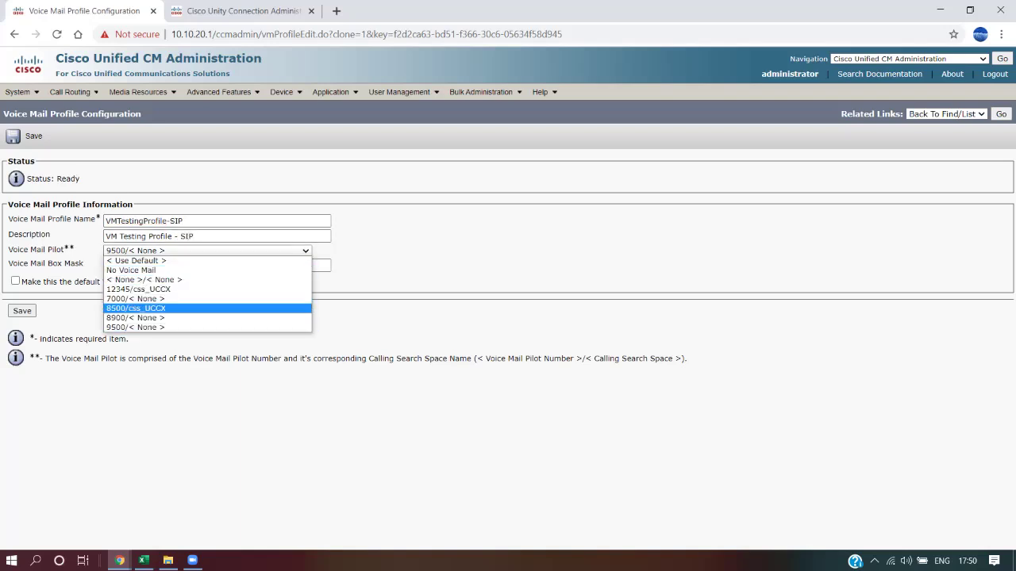
key("Return")
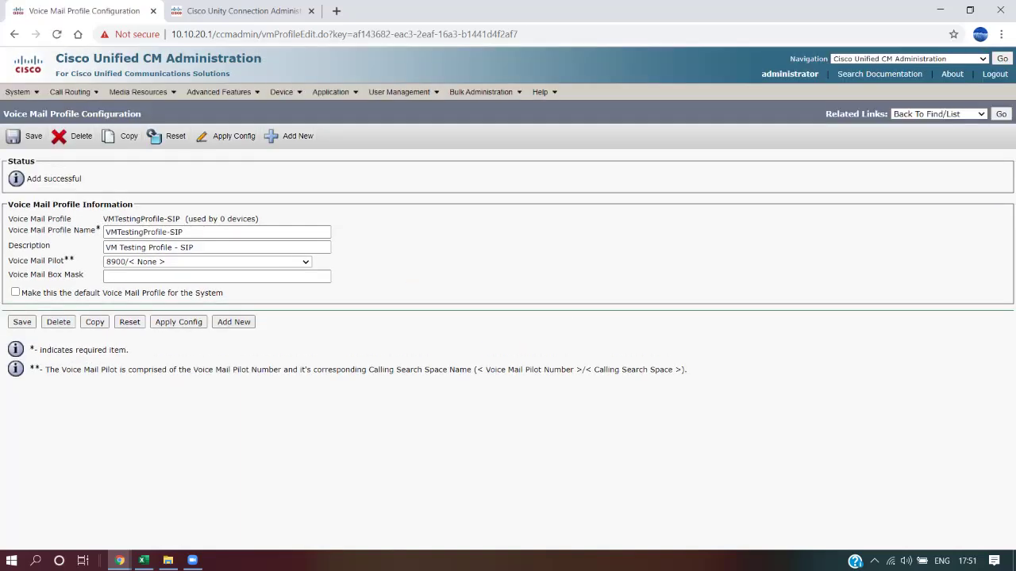
Review the CUCM Steps in the Excel checklist from the SIP trunk to the voicemail profile, and return to the CUCM administration.
left_click(143, 560)
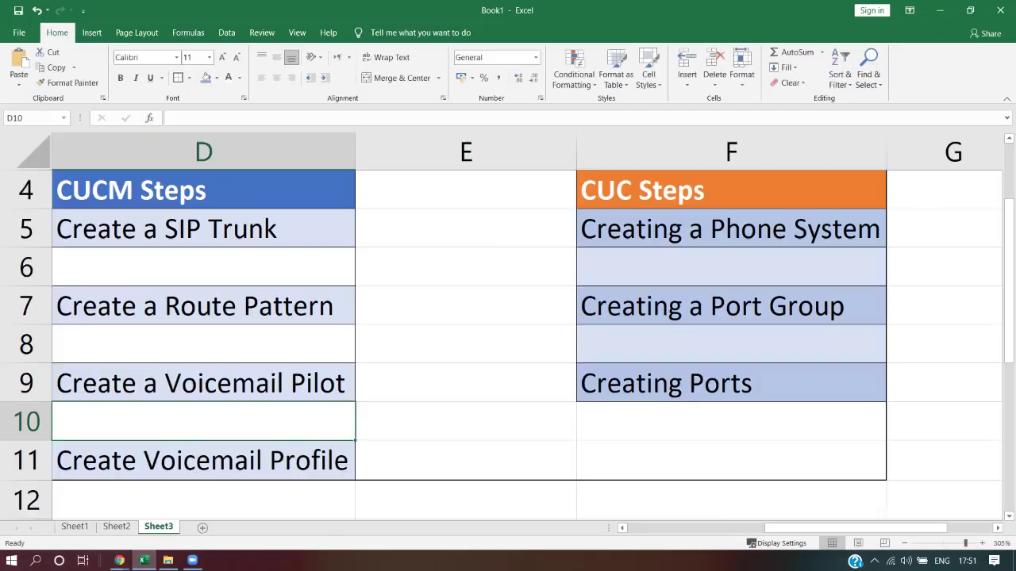
left_click(203, 229)
left_click(204, 307)
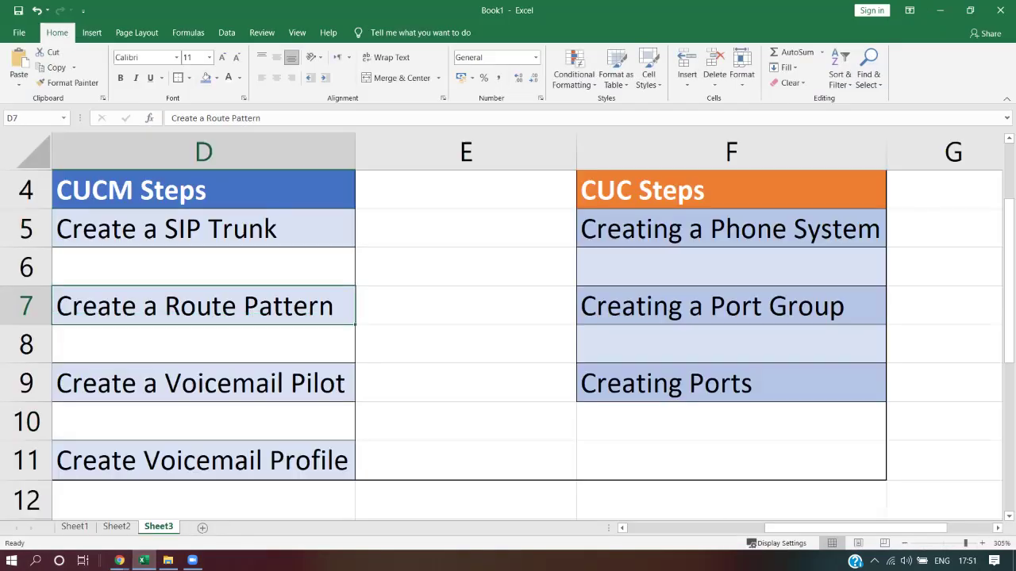
left_click(203, 229)
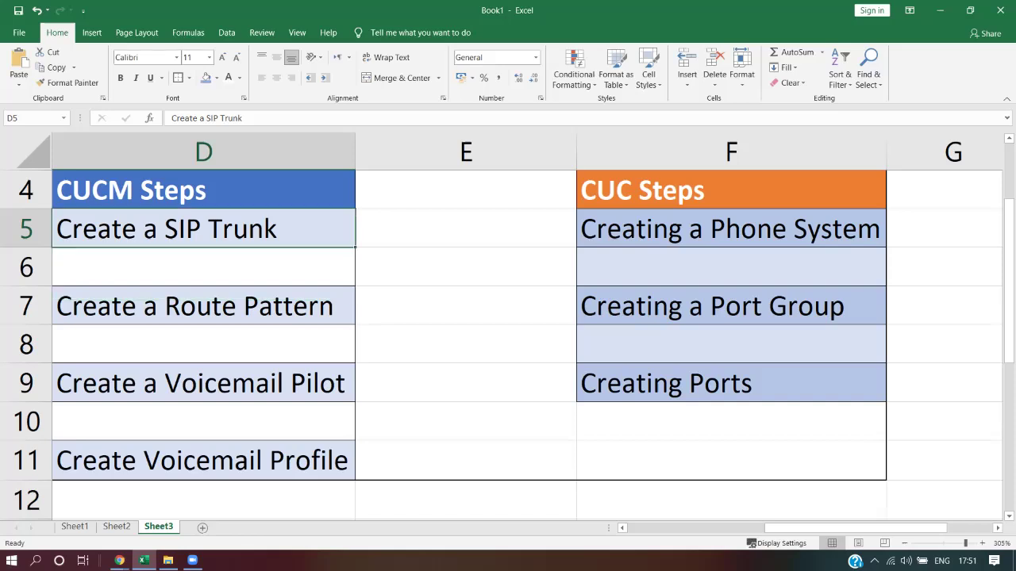
left_click(203, 384)
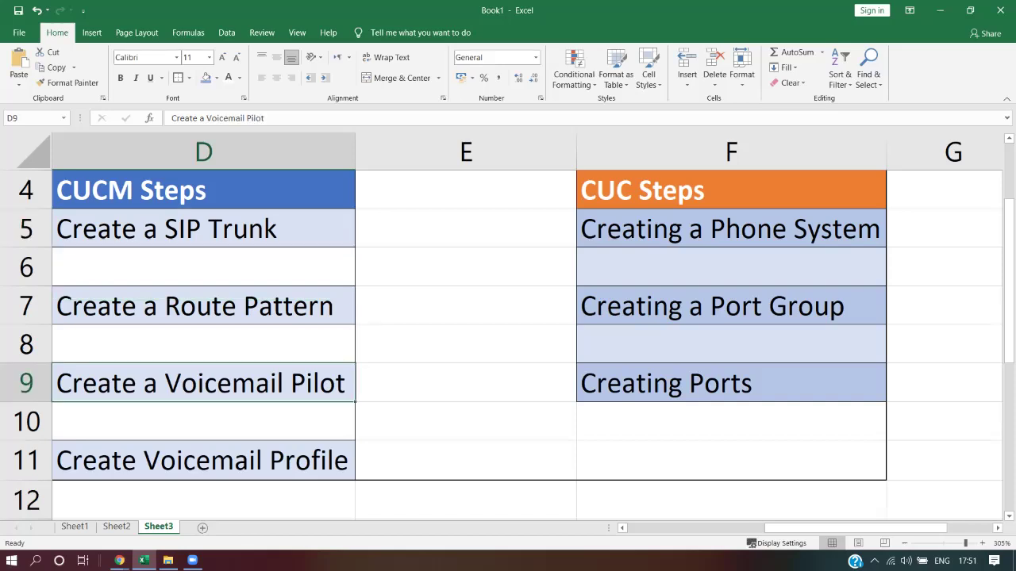
left_click(203, 461)
scroll(203, 386, "down", 1)
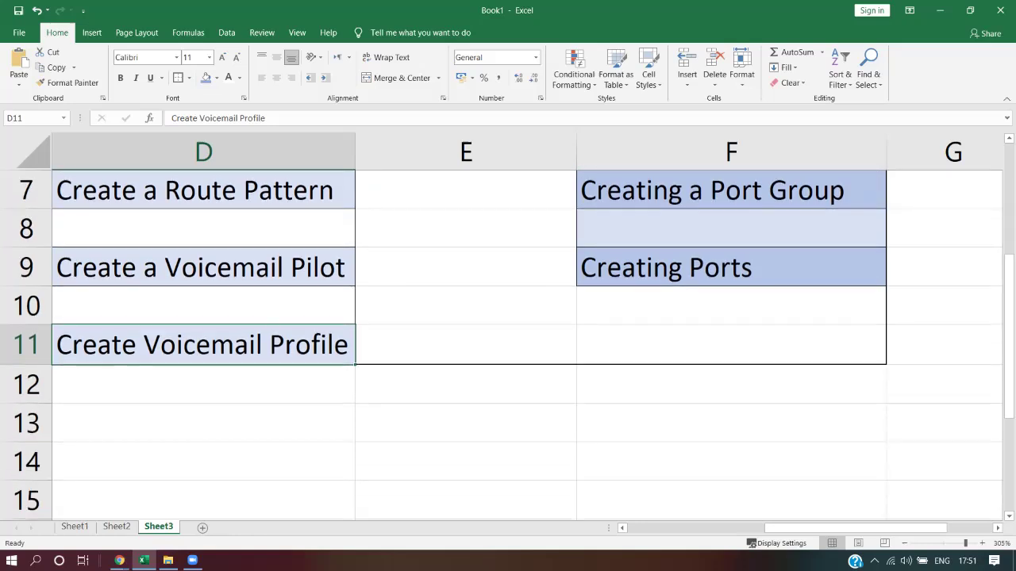
left_click(203, 386)
scroll(203, 386, "up", 2)
scroll(203, 461, "down", 1)
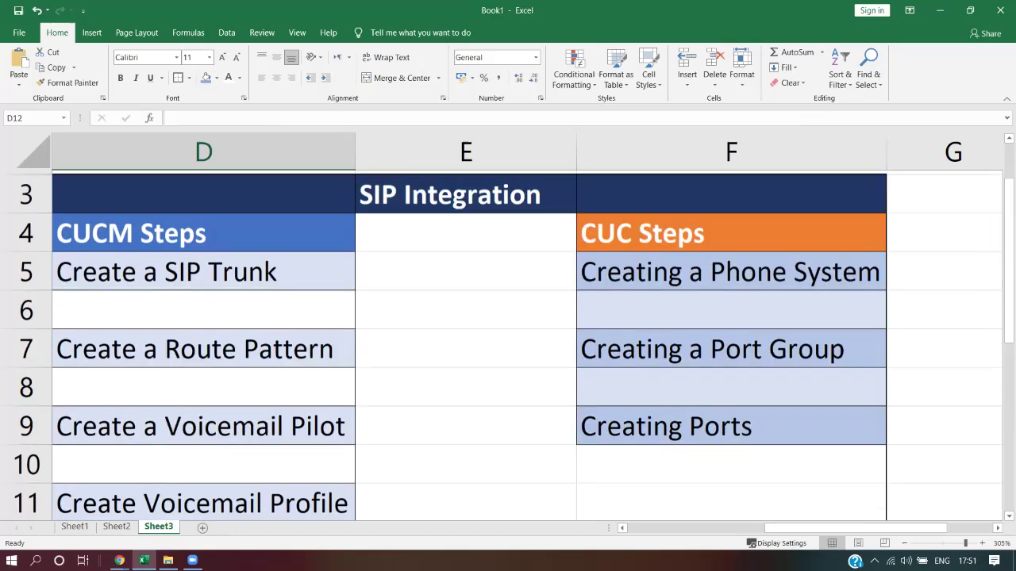
left_click(203, 461)
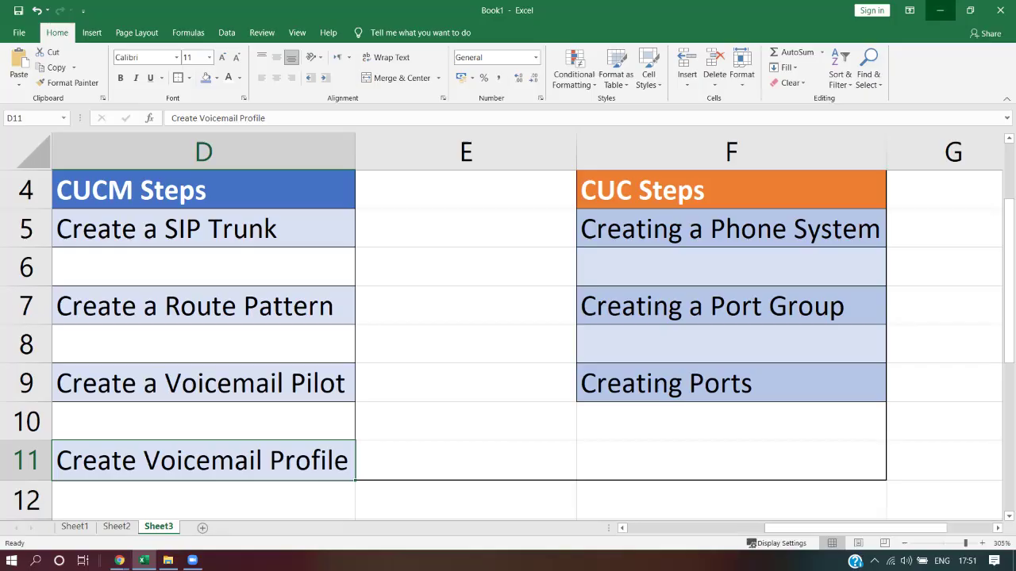
left_click(940, 10)
Assign the VMTestingProfile-SIP voice mail profile to line 6001 of the Agent001 phone, save it and apply the configuration.
mouse_move(282, 92)
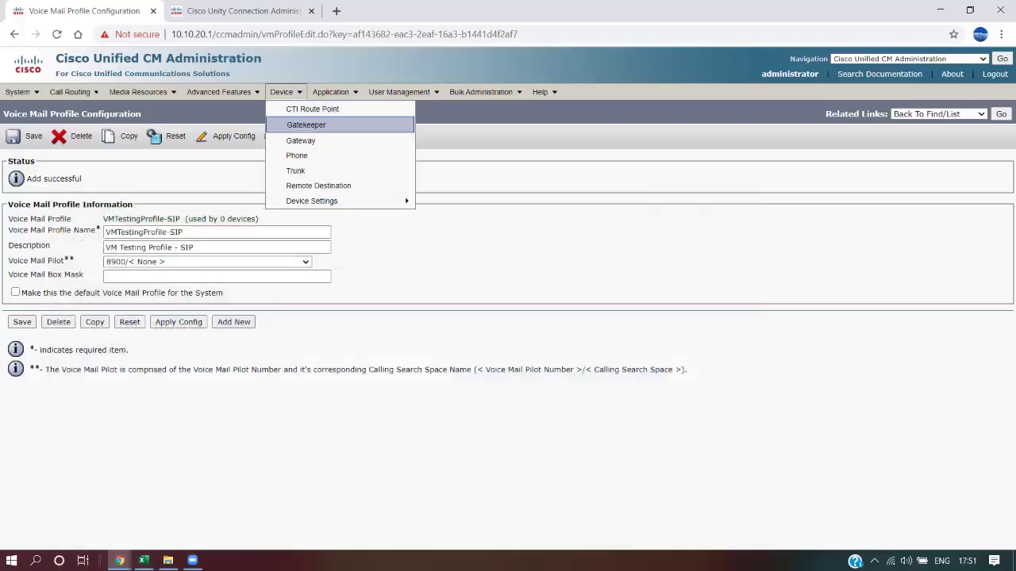
left_click(298, 154)
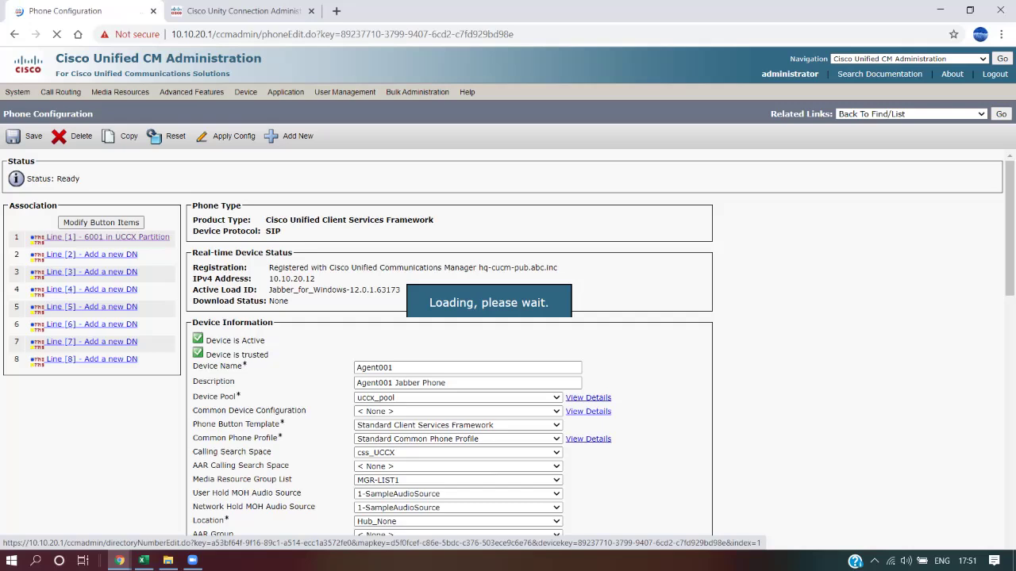
left_click(107, 237)
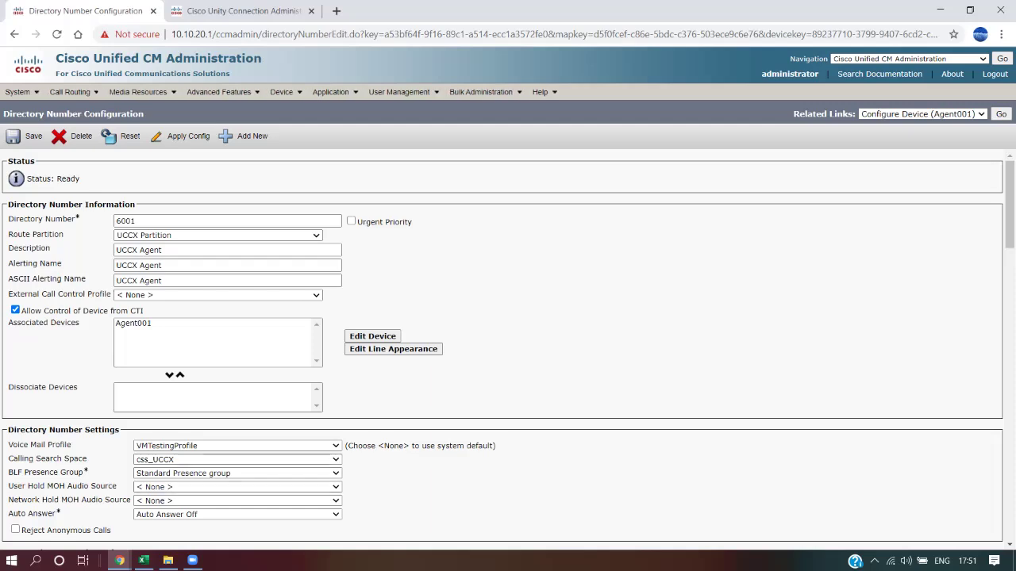
left_click(237, 446)
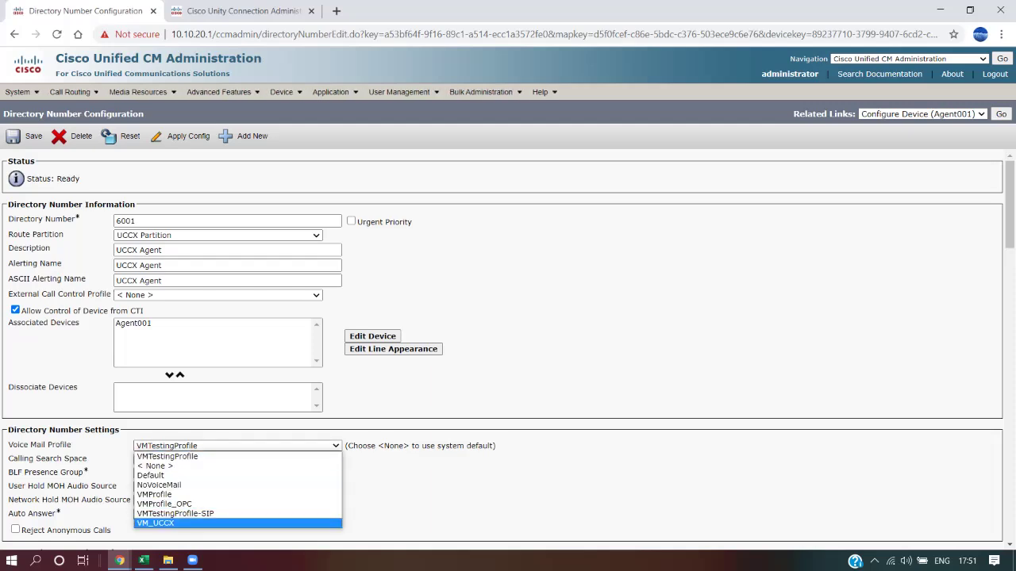
left_click(175, 513)
double_click(59, 445)
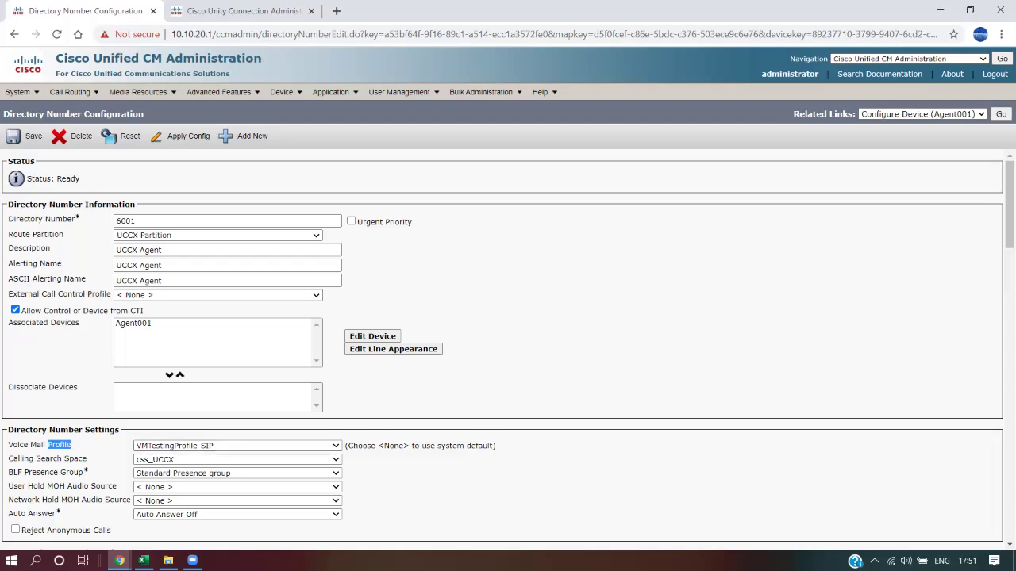
left_click(34, 136)
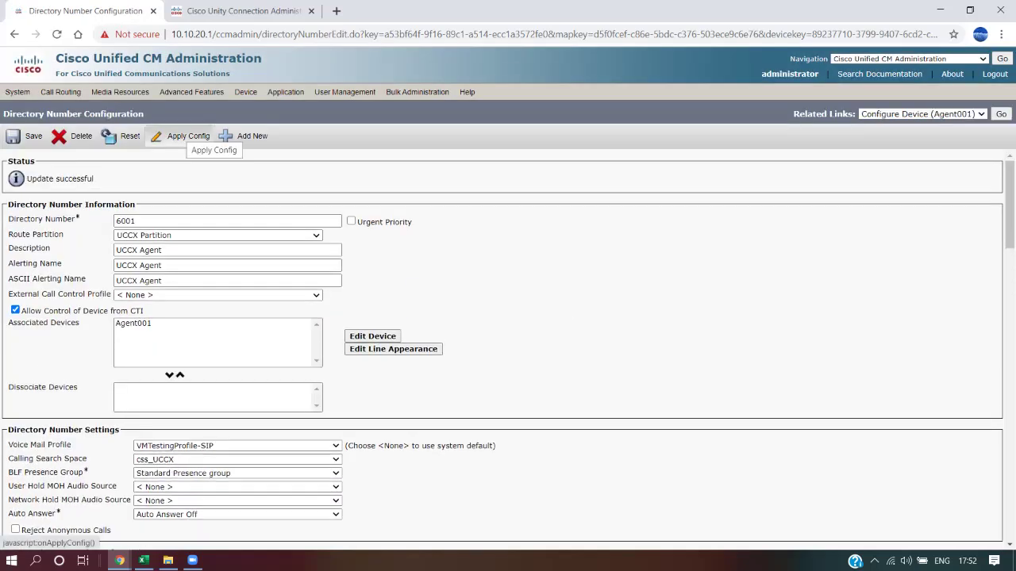
left_click(188, 137)
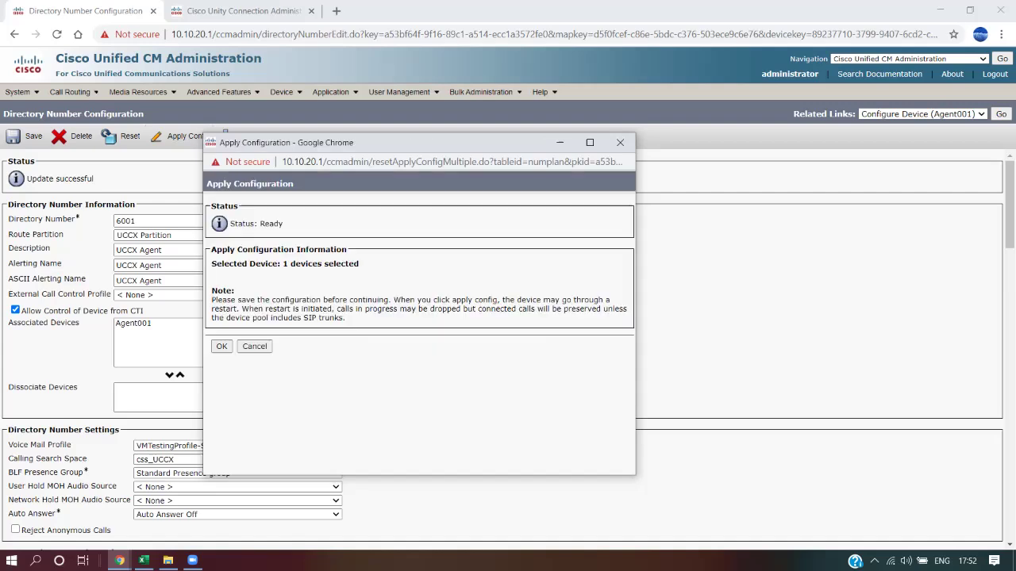
left_click(221, 346)
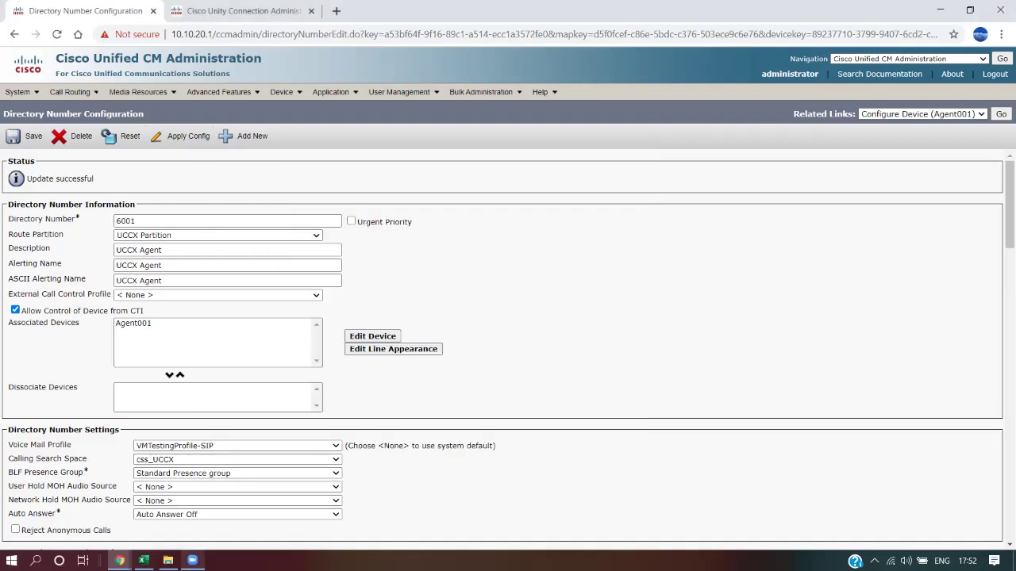
Check the CUC Steps in the Excel checklist, starting with the phone system, and switch back to the browser.
left_click(143, 560)
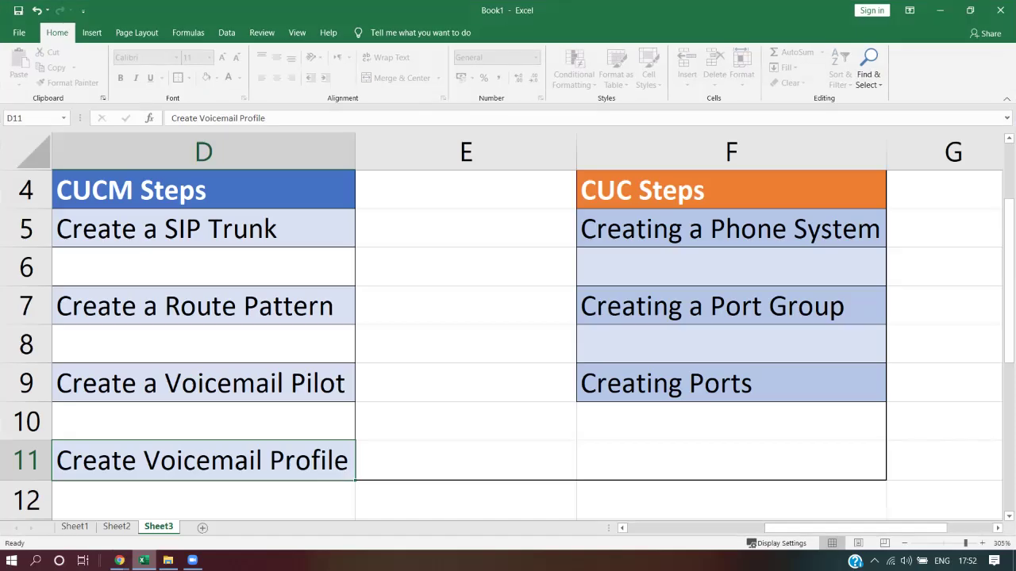
left_click(731, 229)
left_click(731, 191)
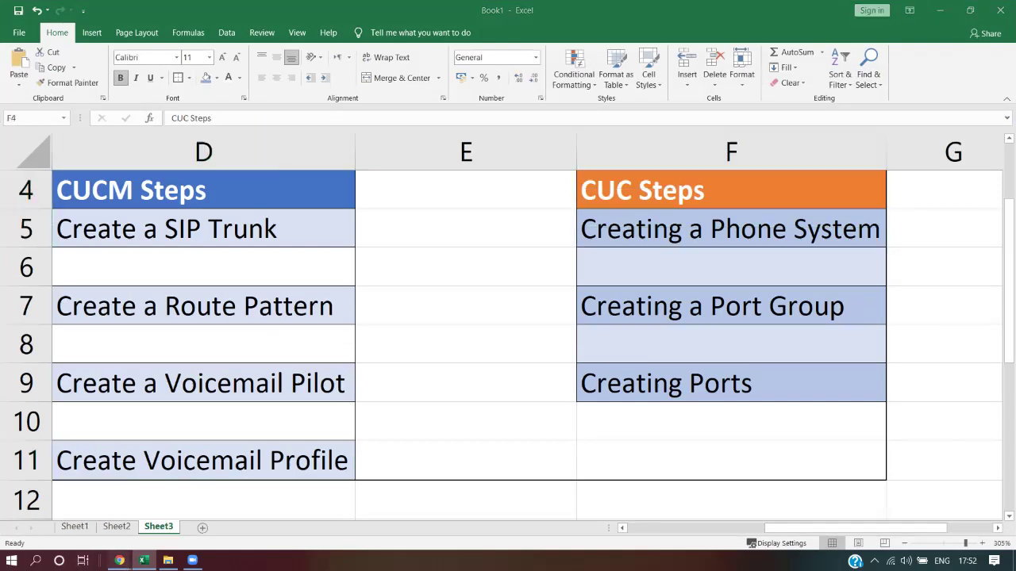
mouse_move(119, 560)
left_click(70, 508)
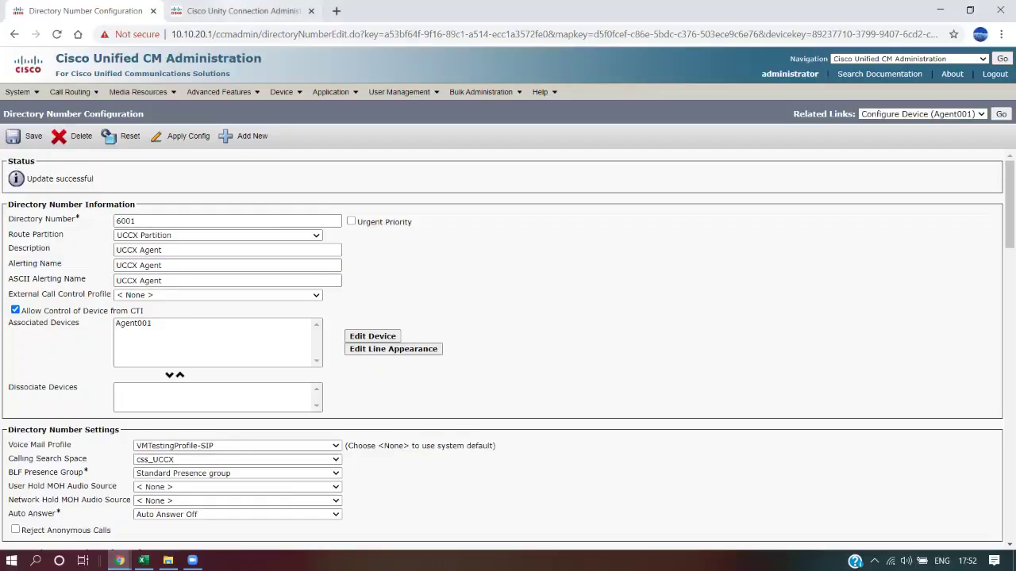
Create a new phone system named VMPhoneSystemSIP in Cisco Unity Connection Administration.
left_click(243, 10)
left_click_drag(159, 210, 159, 439)
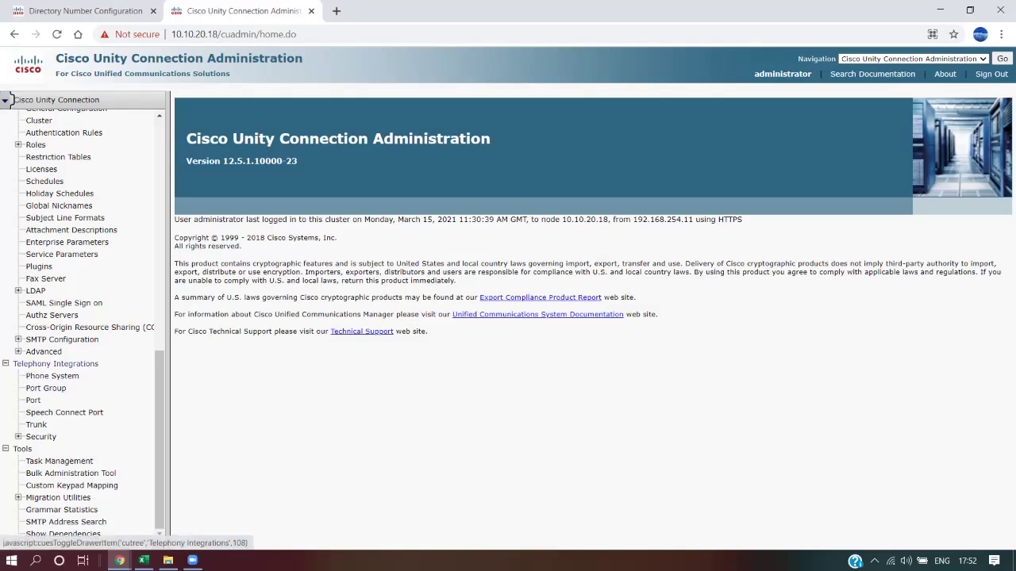
left_click(52, 376)
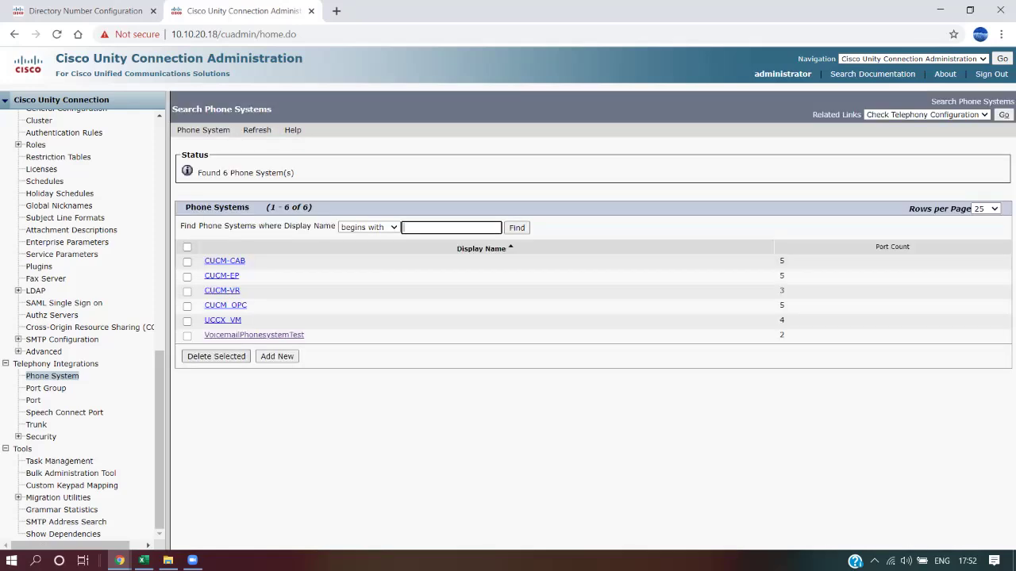
left_click(277, 356)
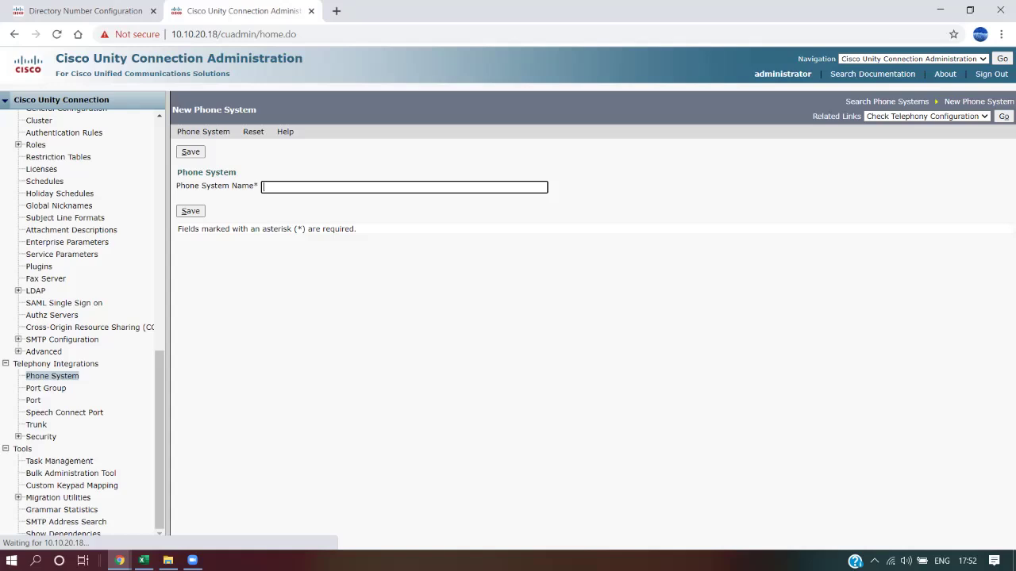
type("VM")
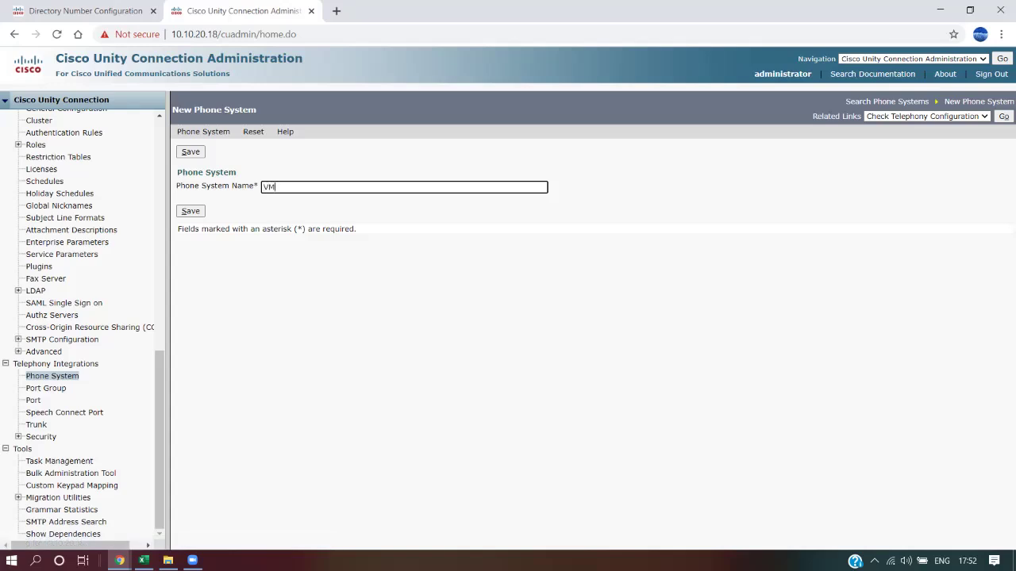
type("PhoneSystemSIP")
key("Return")
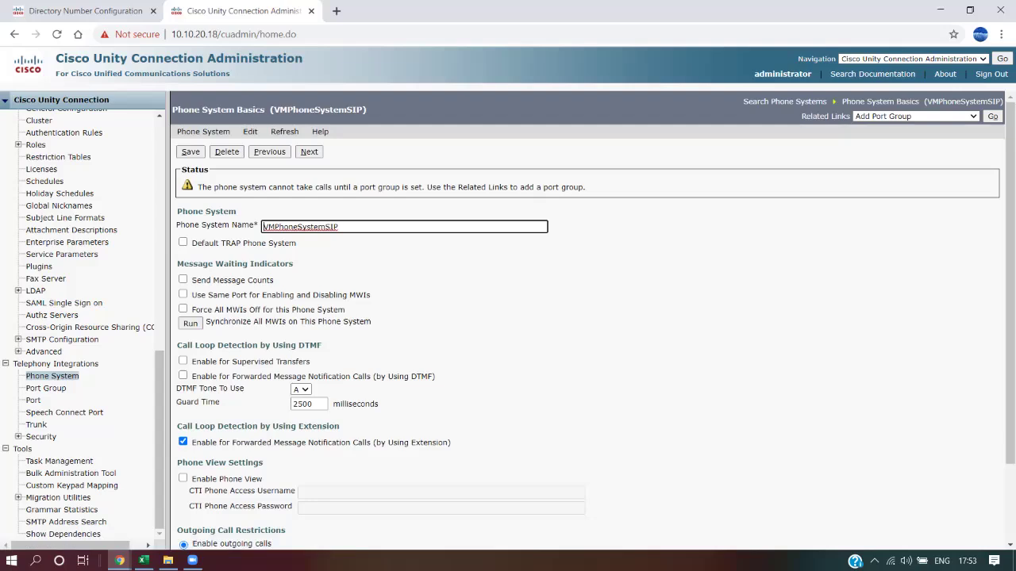
Enable Default TRAP Phone System, Send Message Counts, same port for MWIs and Force All MWIs Off for VMPhoneSystemSIP, and save it.
left_click(183, 242)
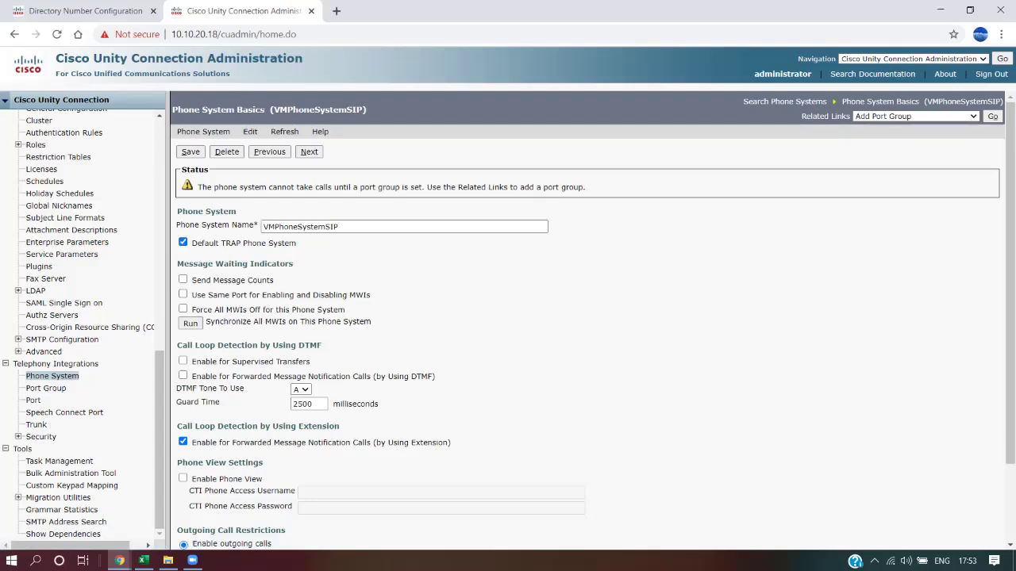
left_click(183, 295)
left_click(183, 279)
left_click(183, 308)
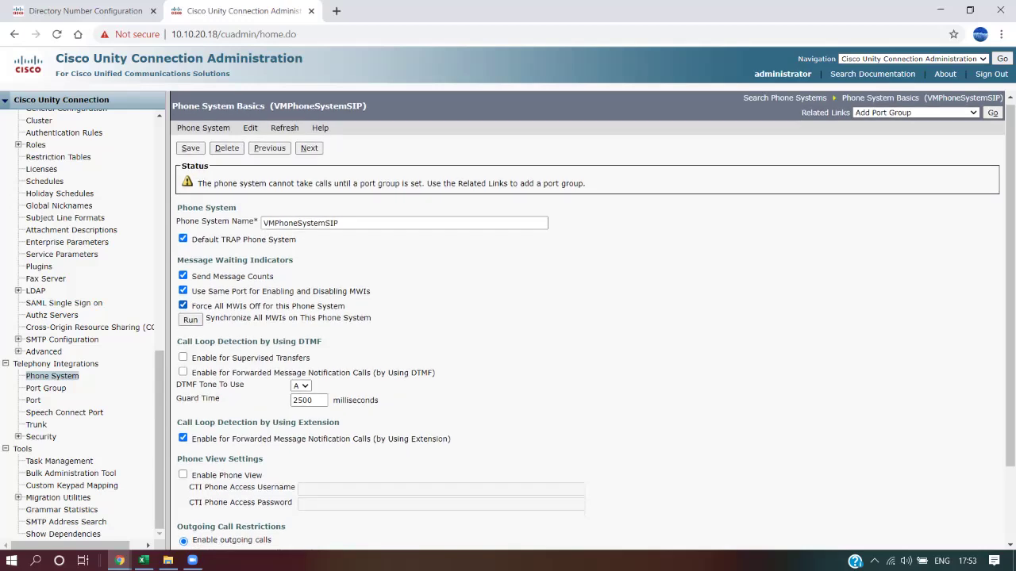
scroll(587, 318, "down", 2)
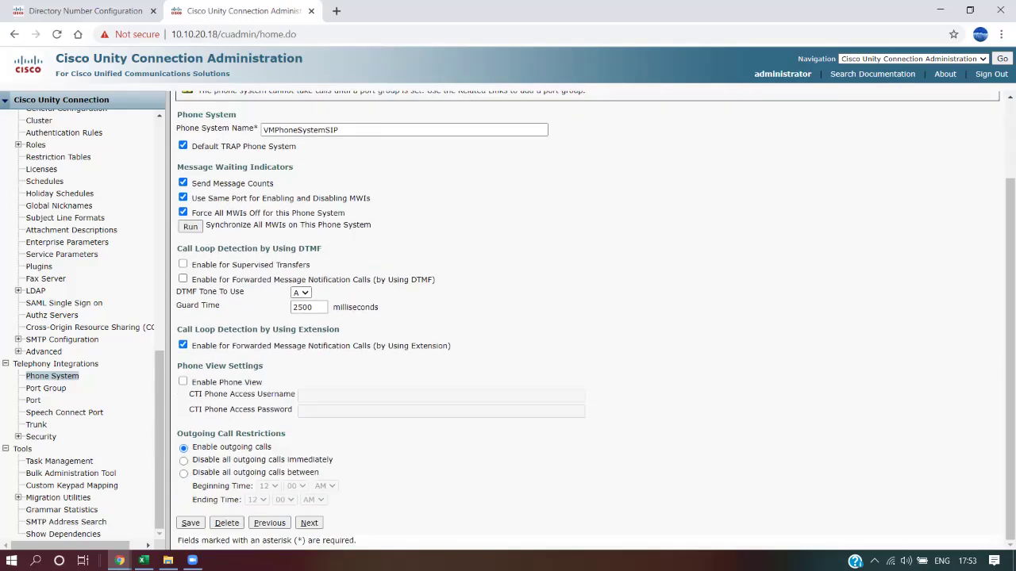
left_click(190, 523)
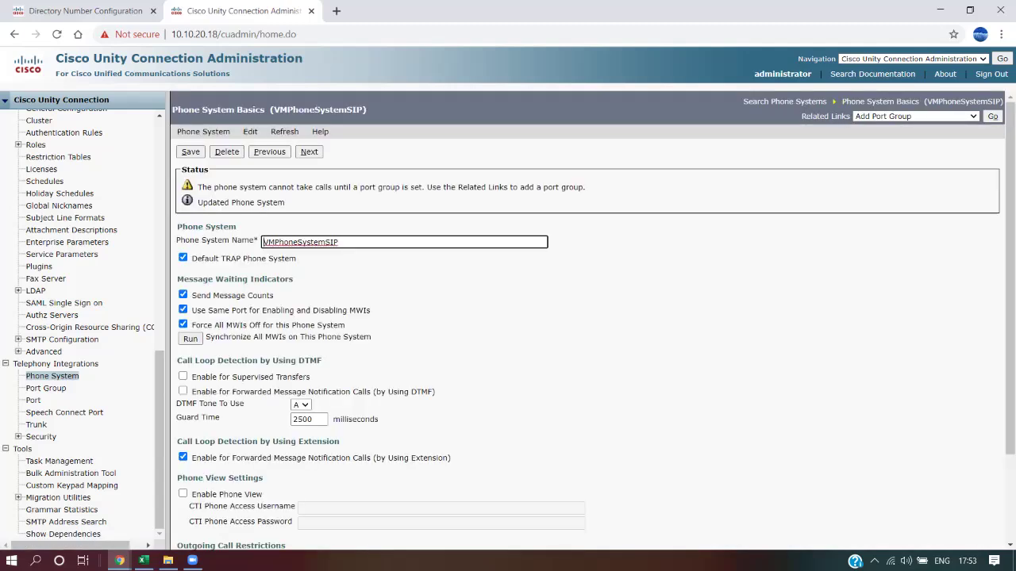
Read the phone system's status notice, review the port group and port entries under CUC Steps in the Excel checklist, and return to the browser.
double_click(226, 188)
left_click(226, 187)
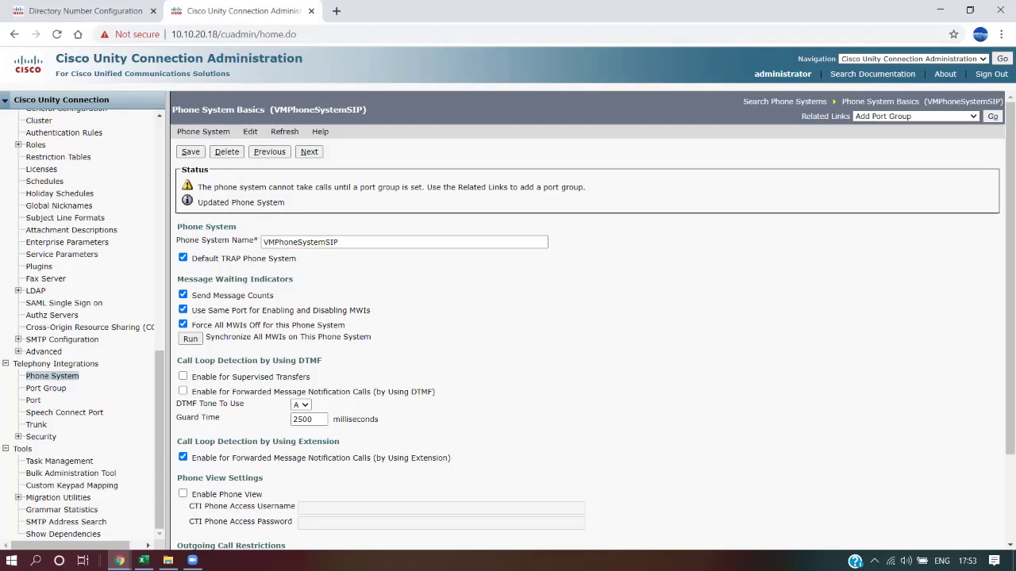
left_click(393, 188)
left_click_drag(338, 187, 549, 187)
left_click(476, 187)
left_click(583, 188)
left_click(144, 561)
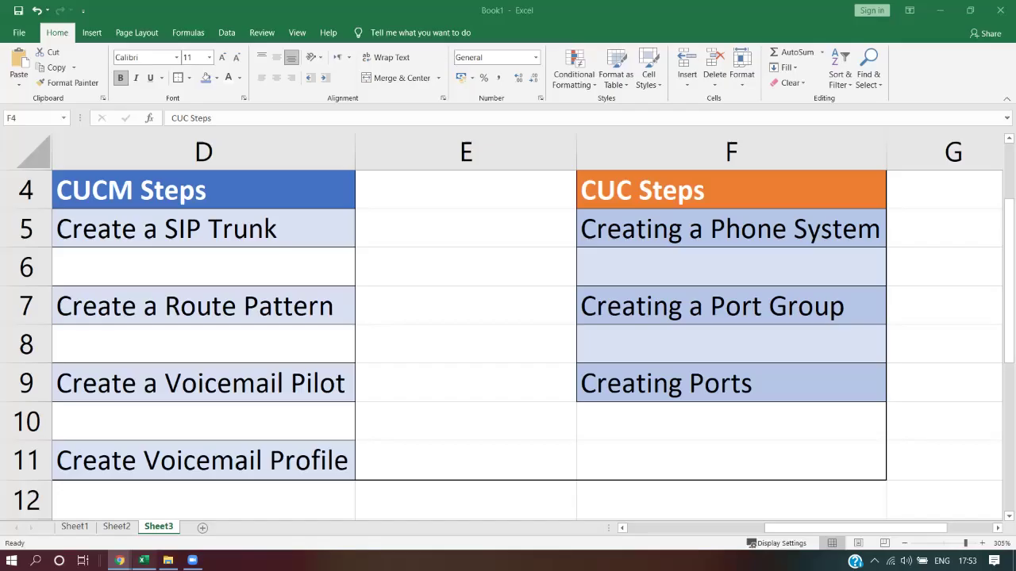
left_click(730, 307)
left_click(730, 383)
left_click(730, 306)
left_click(730, 383)
left_click(730, 307)
left_click_drag(730, 306, 730, 383)
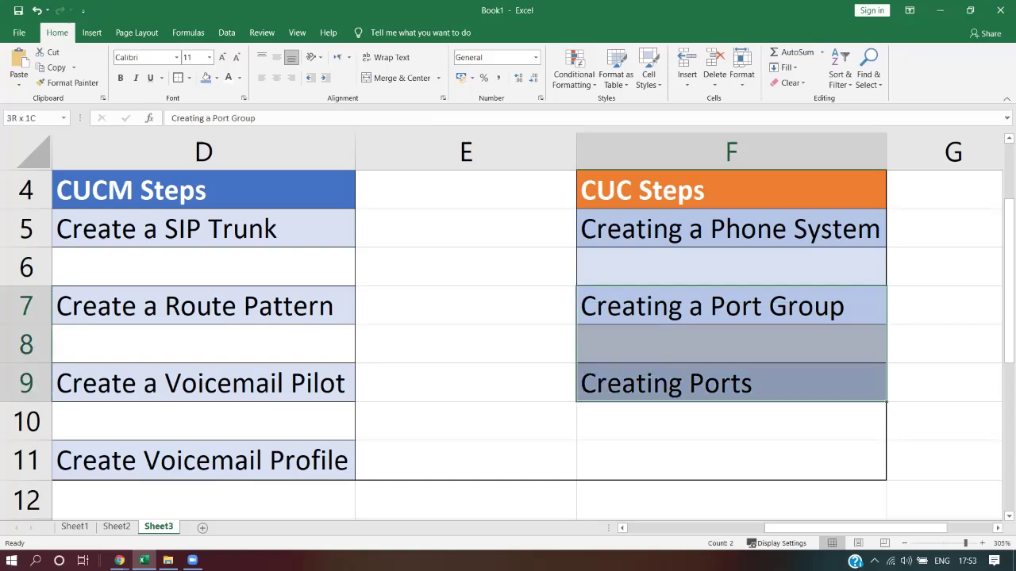
left_click(939, 11)
Start a new port group for VMPhoneSystemSIP from the related links and set its port group type to SIP.
left_click_drag(804, 116, 850, 116)
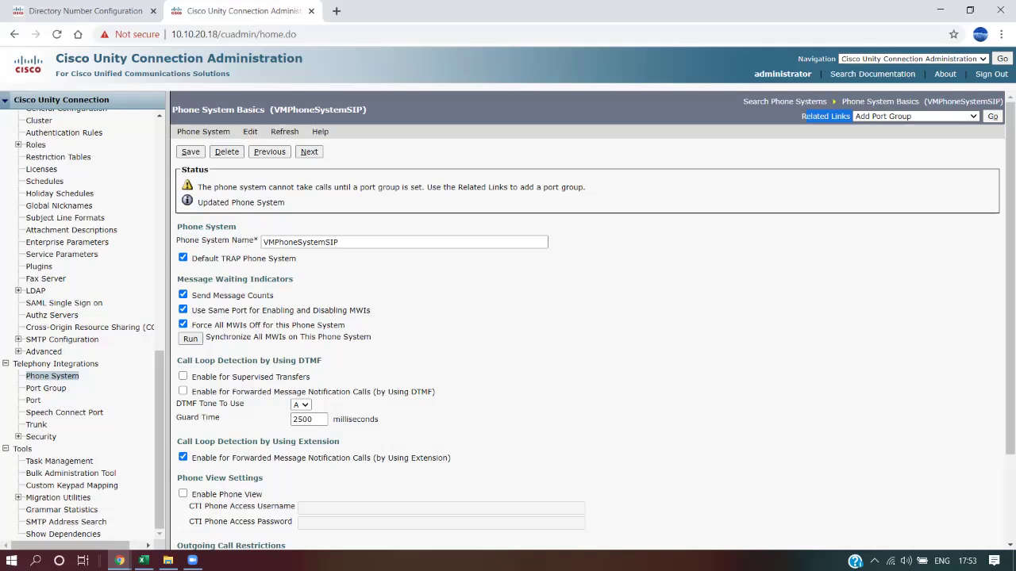
left_click(992, 117)
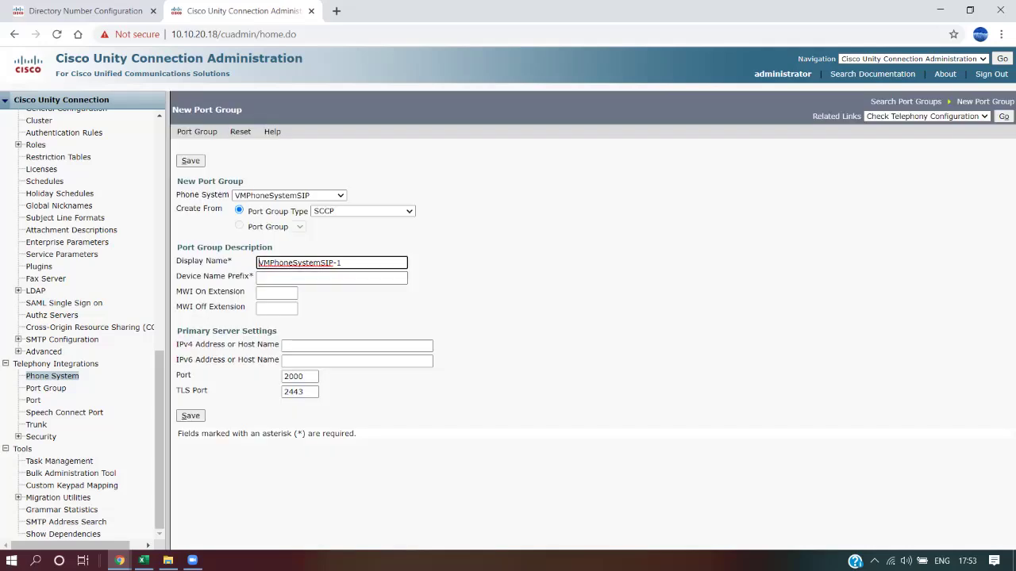
left_click(332, 278)
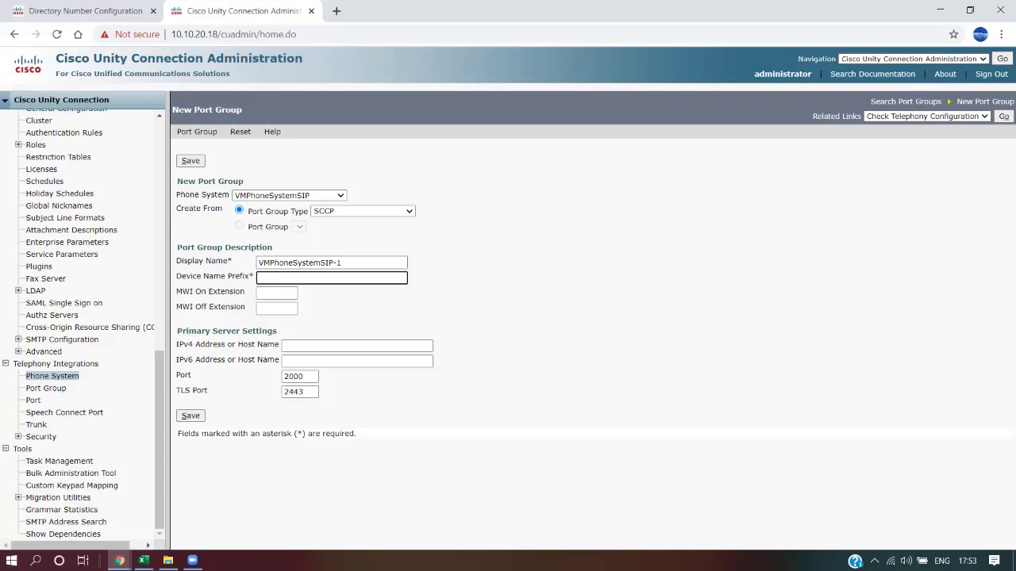
left_click_drag(329, 263, 257, 262)
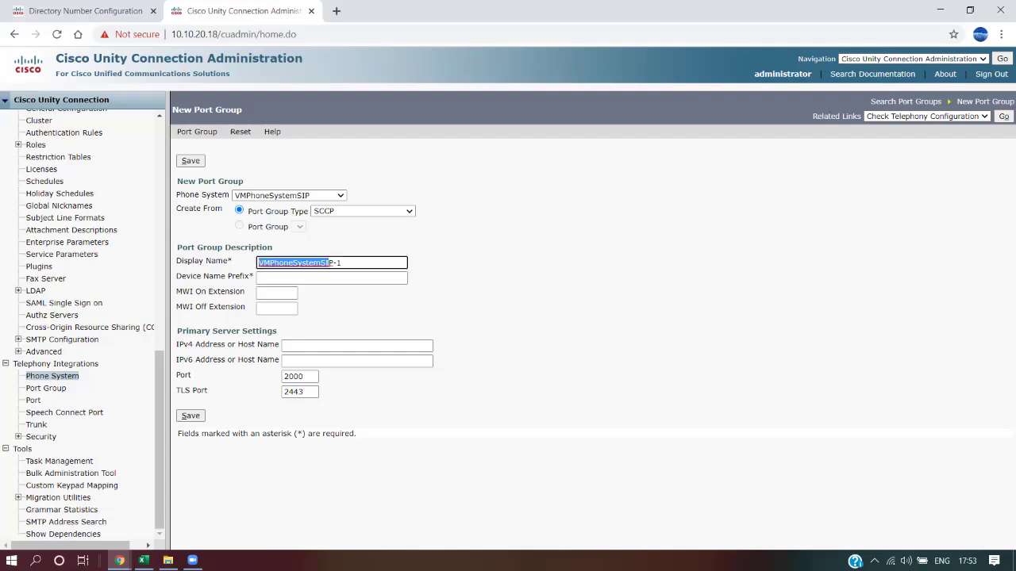
left_click(334, 262)
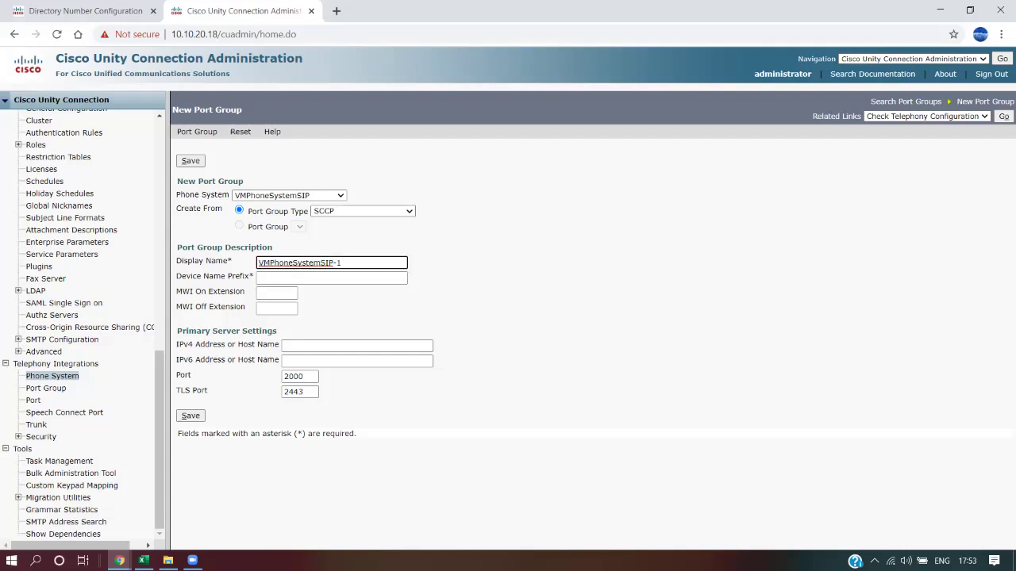
left_click(363, 211)
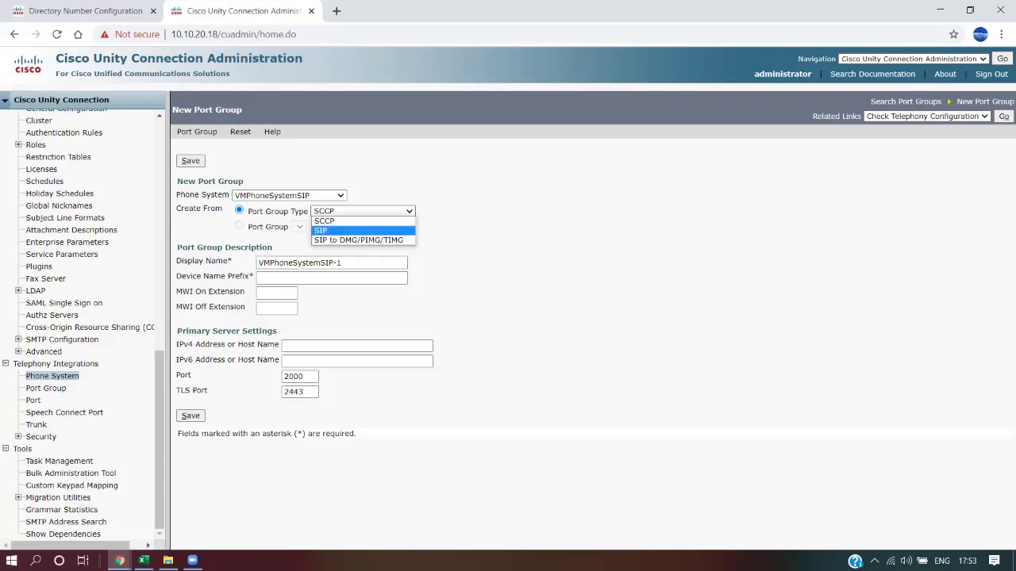
left_click(349, 231)
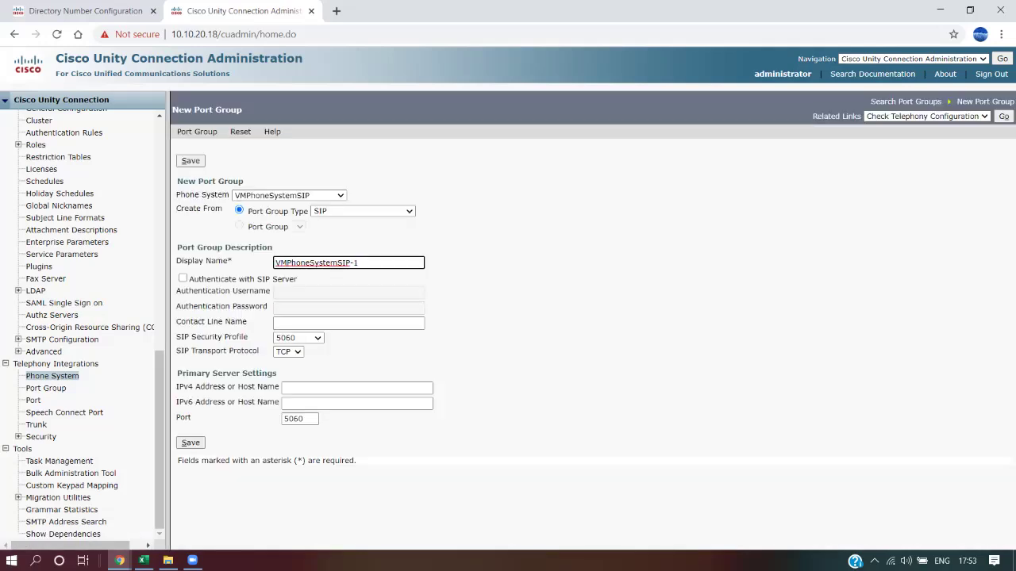
Switch the new port group's type to SCCP to compare its fields, and return it to SIP.
left_click(362, 211)
left_click(350, 221)
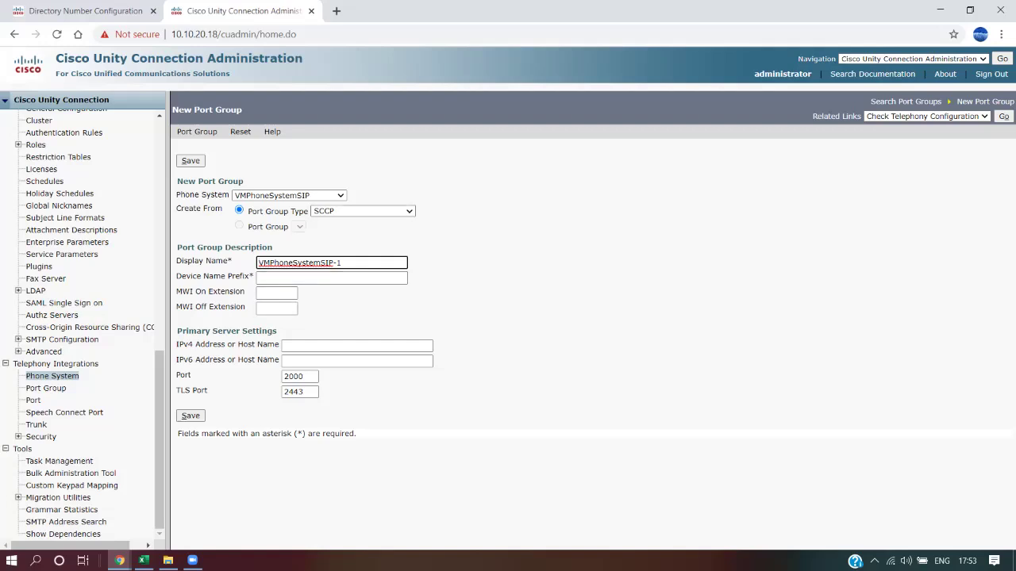
left_click(363, 211)
left_click(350, 230)
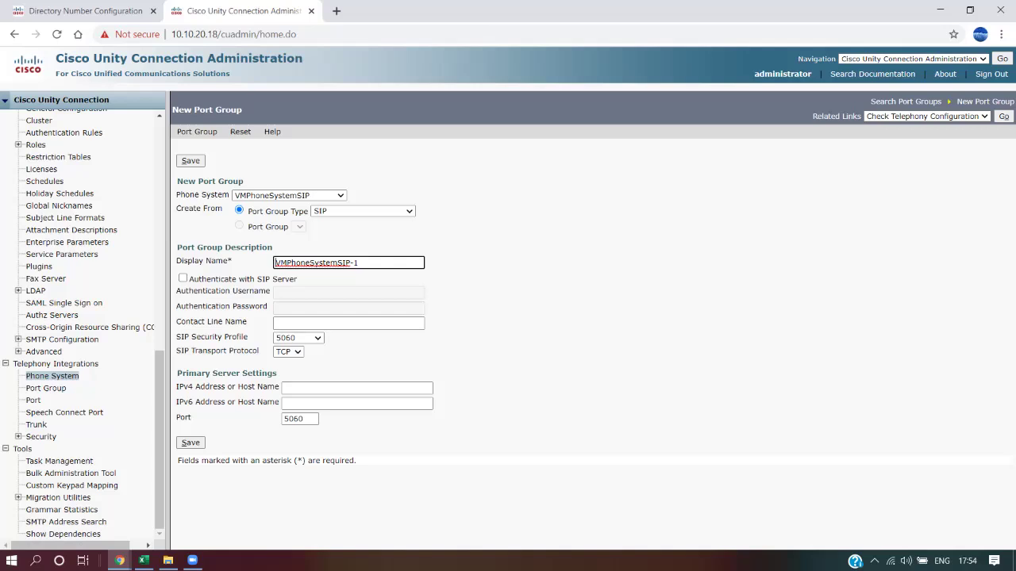
Copy the CUCM server address 10.10.20.1 from the CUCM page's URL into the port group's IPv4 Address or Host Name, and save the port group.
left_click(357, 388)
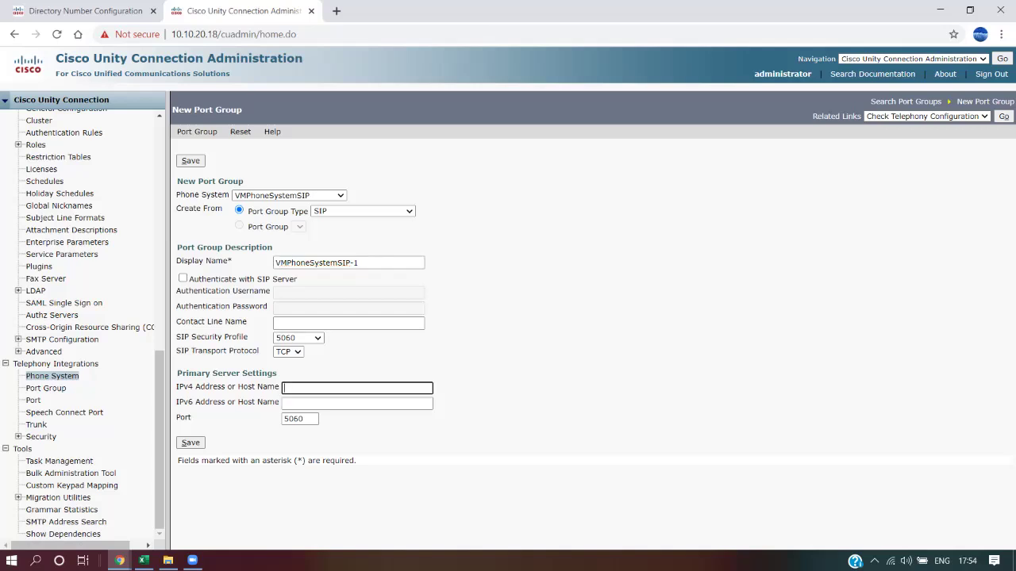
left_click(86, 11)
left_click(318, 34)
left_click(231, 34)
double_click(231, 34)
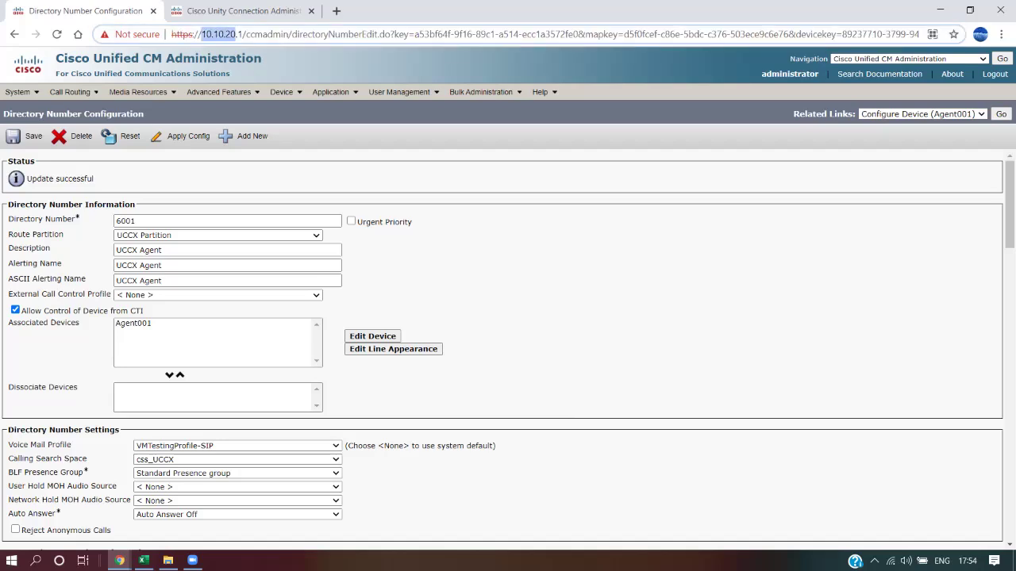
right_click(234, 34)
left_click(254, 106)
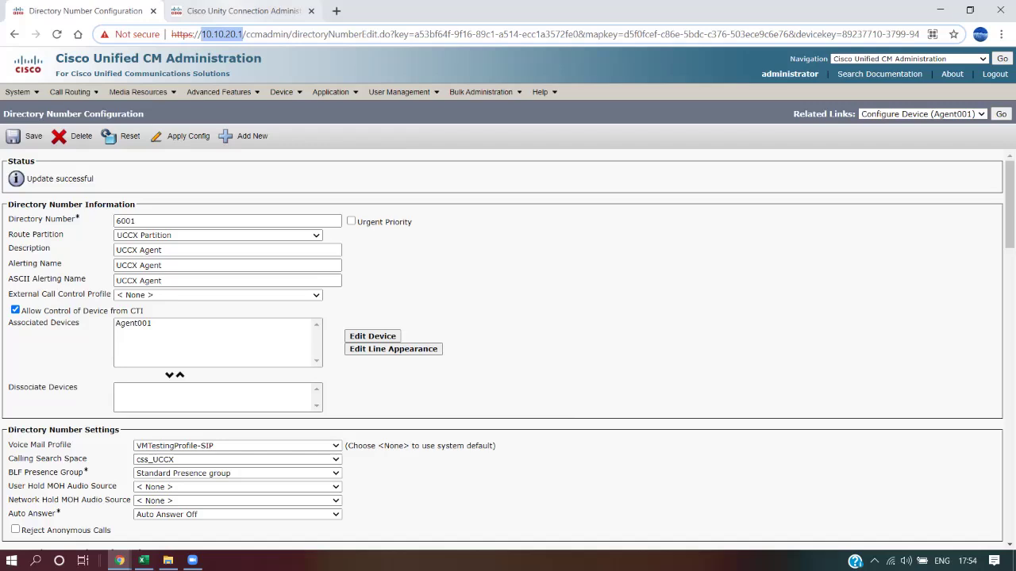
left_click(242, 11)
key("ctrl+v")
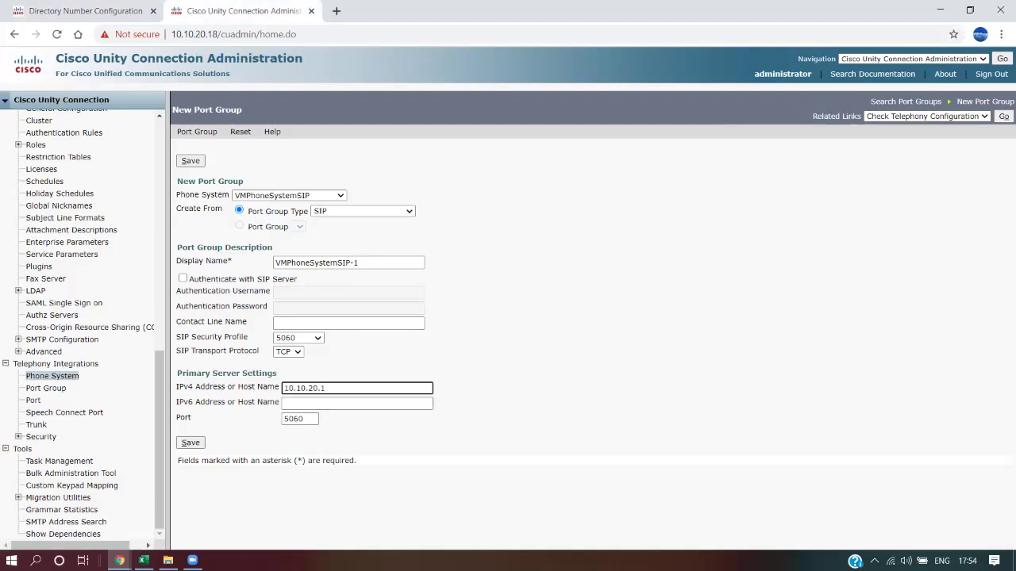
left_click(190, 442)
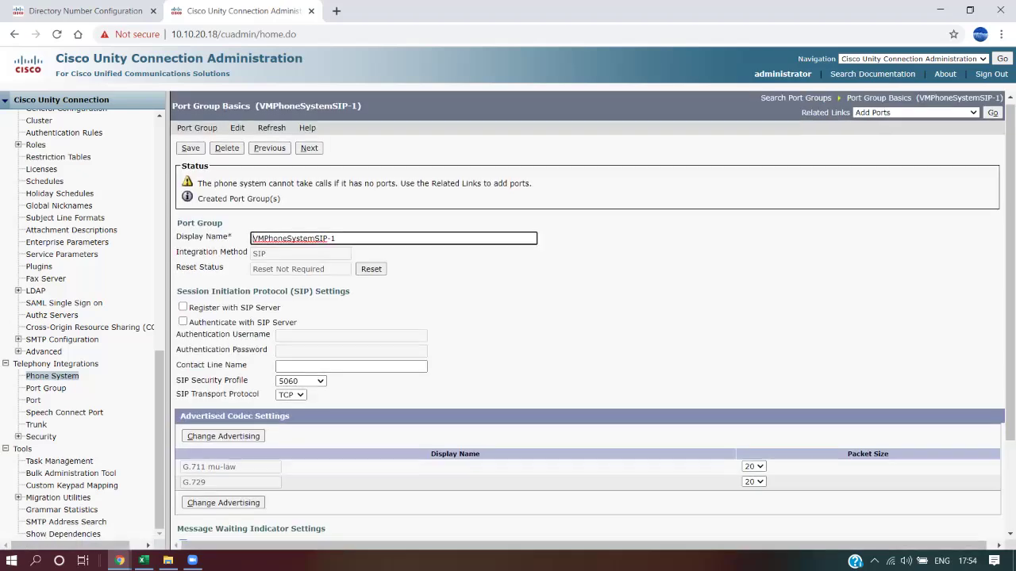
Examine the VMPhoneSystemSIP-1 port group's SIP, codec and message waiting settings, including its codec advertising page.
scroll(587, 318, "down", 3)
scroll(587, 318, "up", 3)
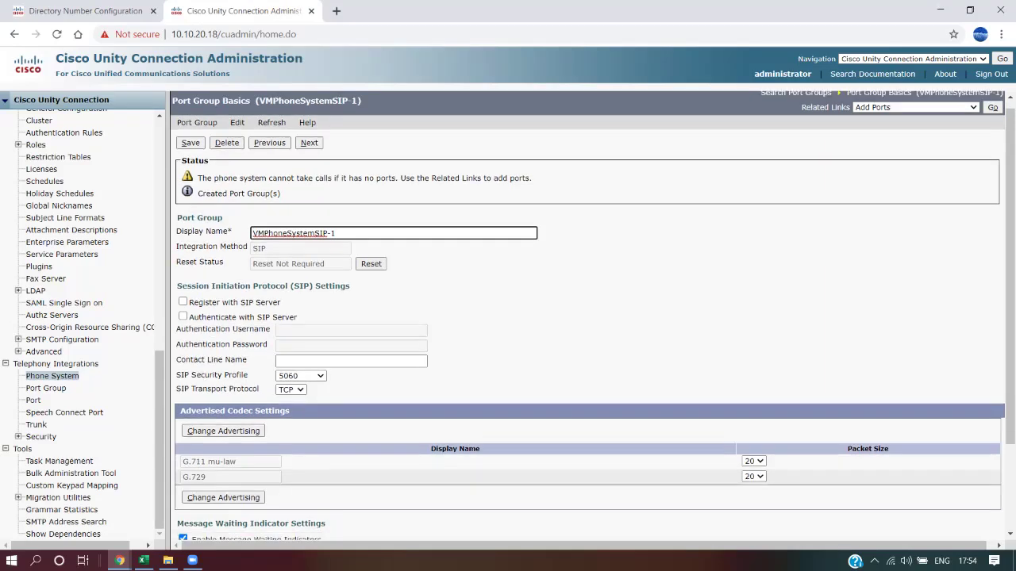
scroll(587, 317, "down", 3)
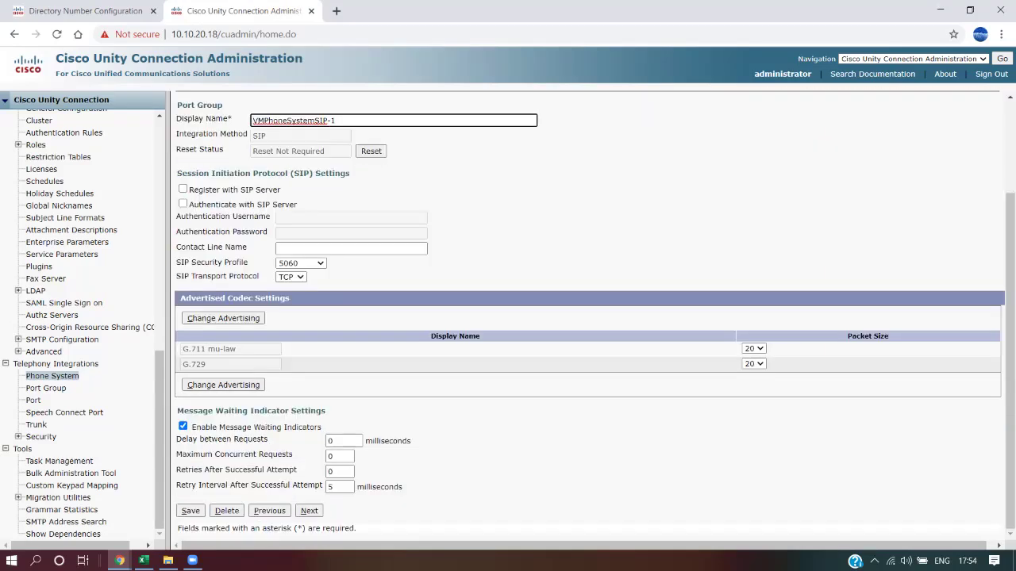
scroll(587, 317, "up", 3)
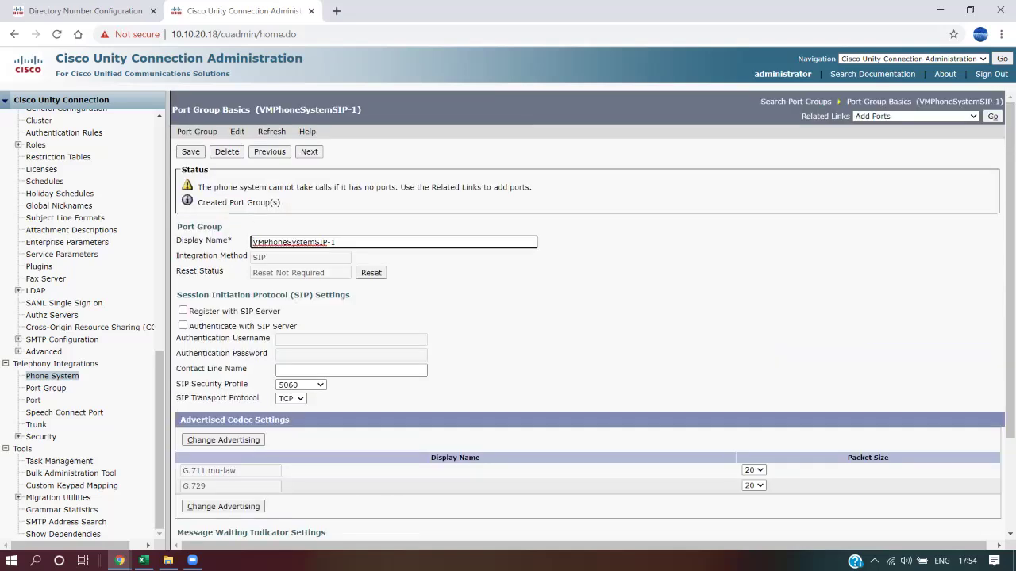
scroll(587, 317, "down", 3)
scroll(587, 317, "up", 3)
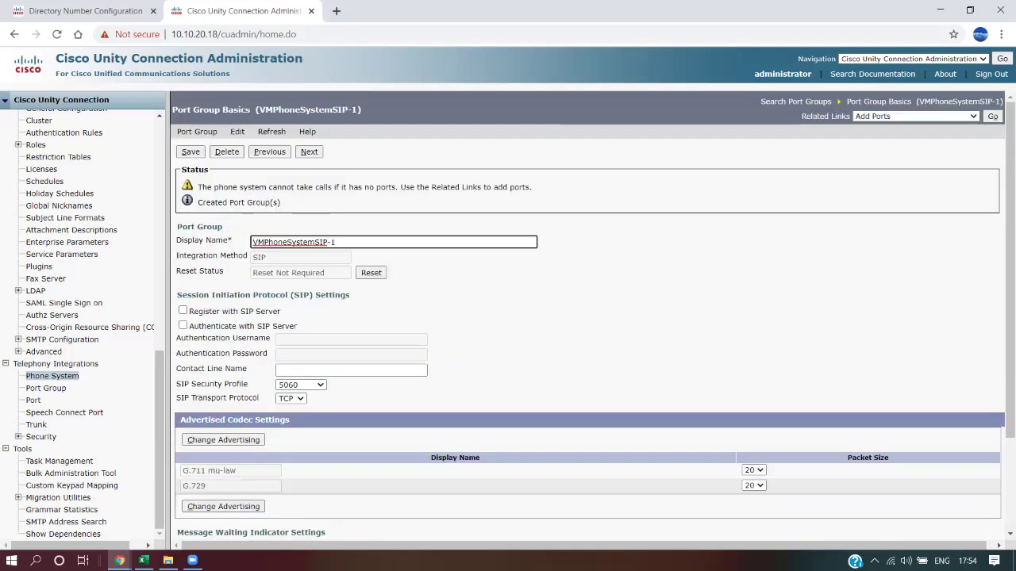
mouse_move(237, 132)
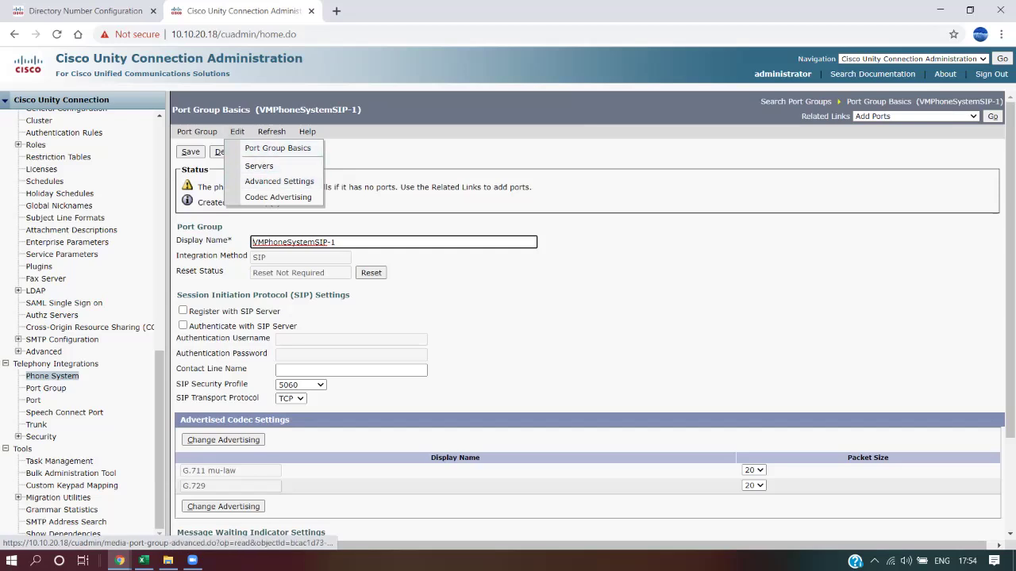
scroll(277, 151, "down", 3)
left_click(231, 318)
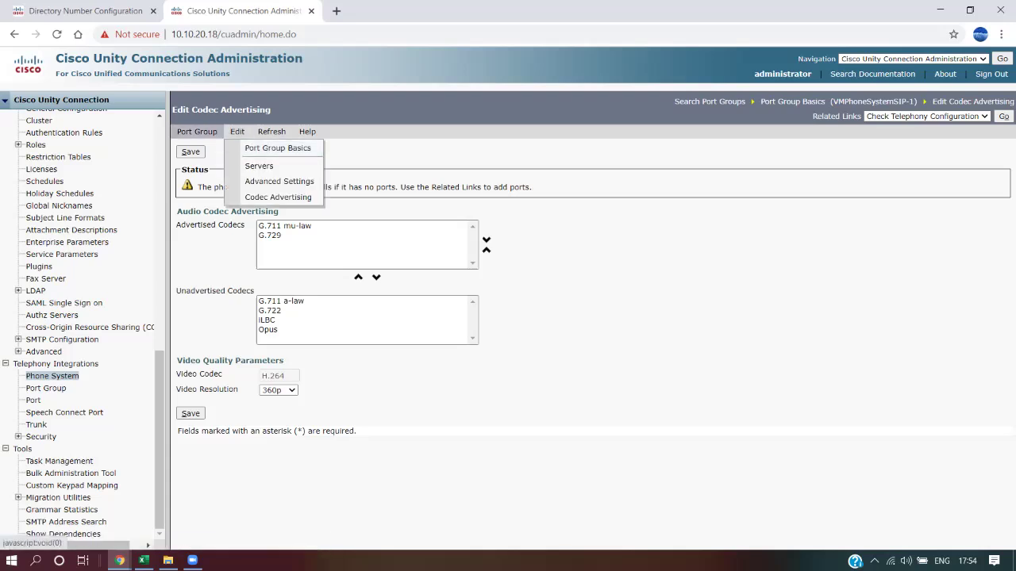
mouse_move(198, 132)
mouse_move(238, 132)
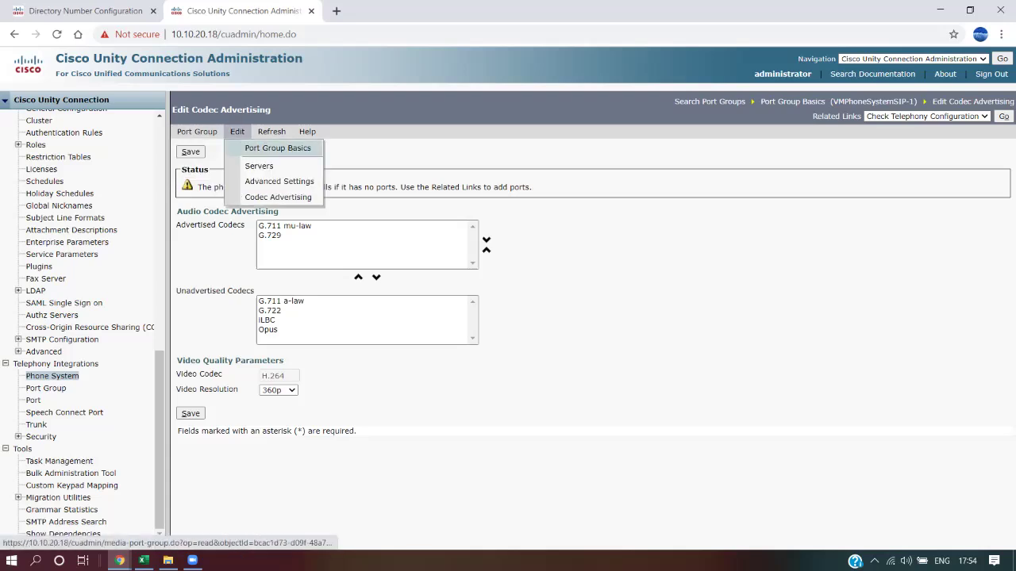
left_click(277, 147)
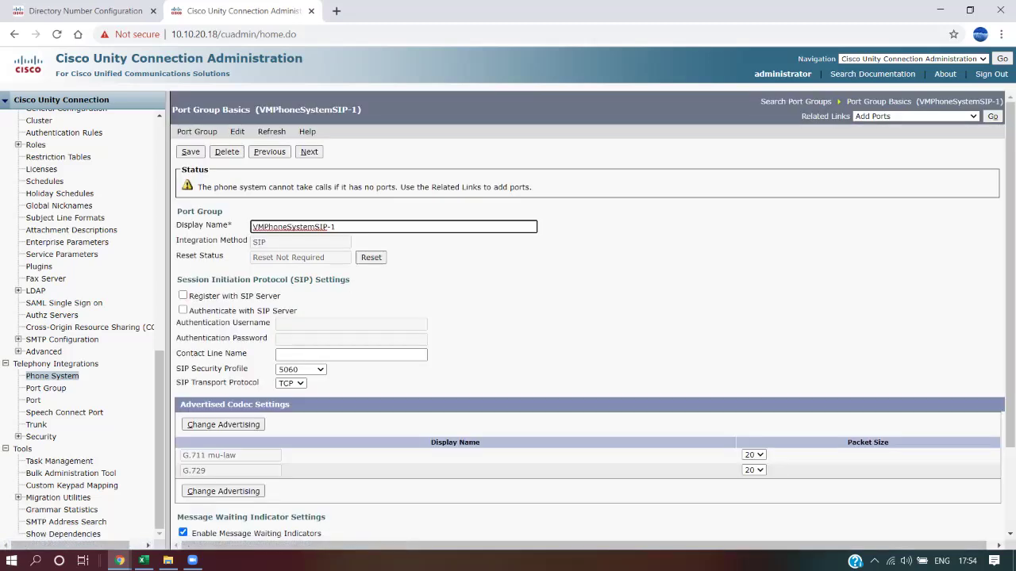
scroll(587, 317, "down", 3)
scroll(587, 318, "up", 3)
Examine the VMPhoneSystemSIP-1 port group's server list, advanced settings and codec advertising pages.
left_click(237, 132)
left_click(259, 166)
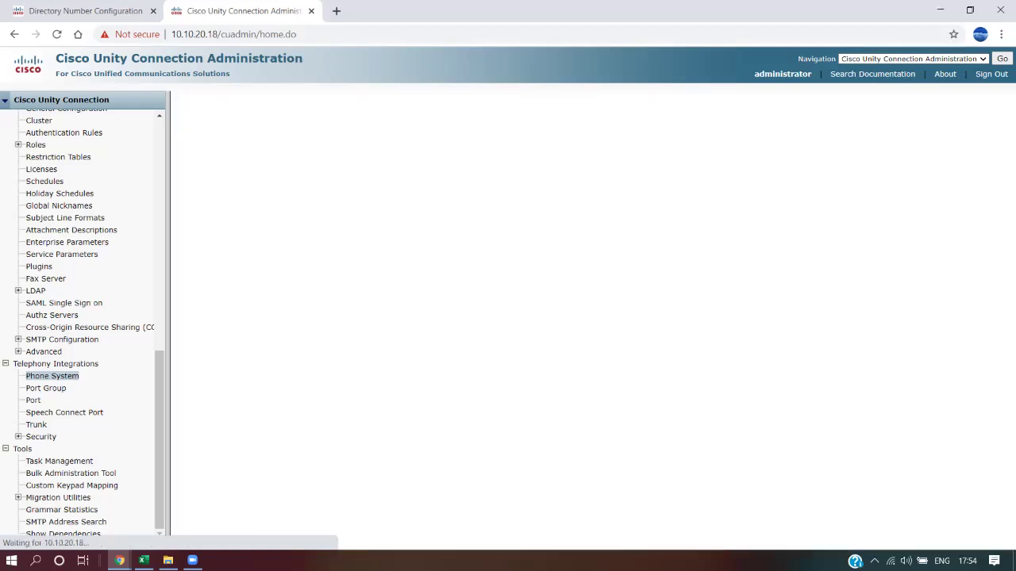
left_click_drag(339, 239, 305, 238)
left_click(396, 260)
left_click(236, 131)
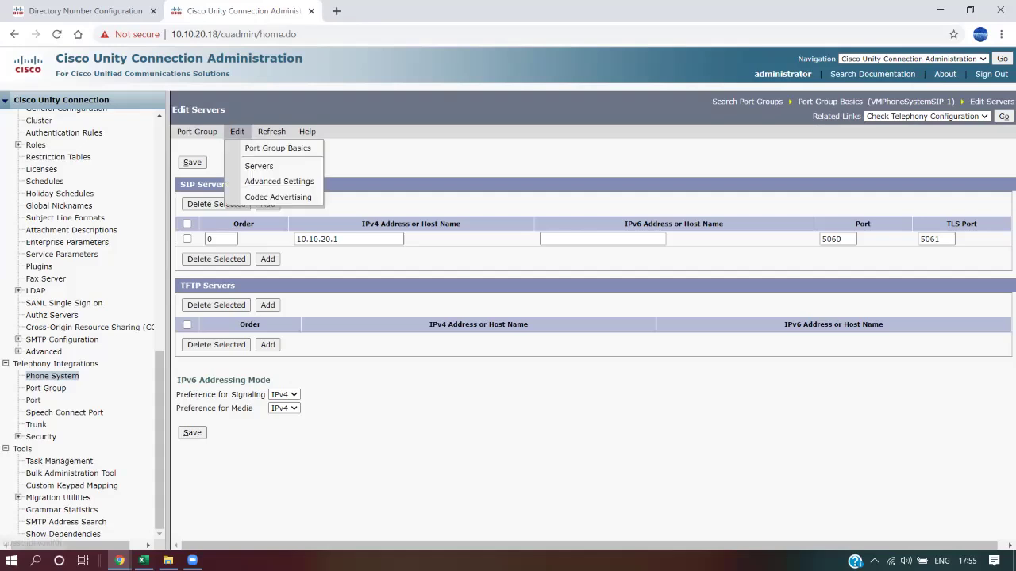
left_click(278, 181)
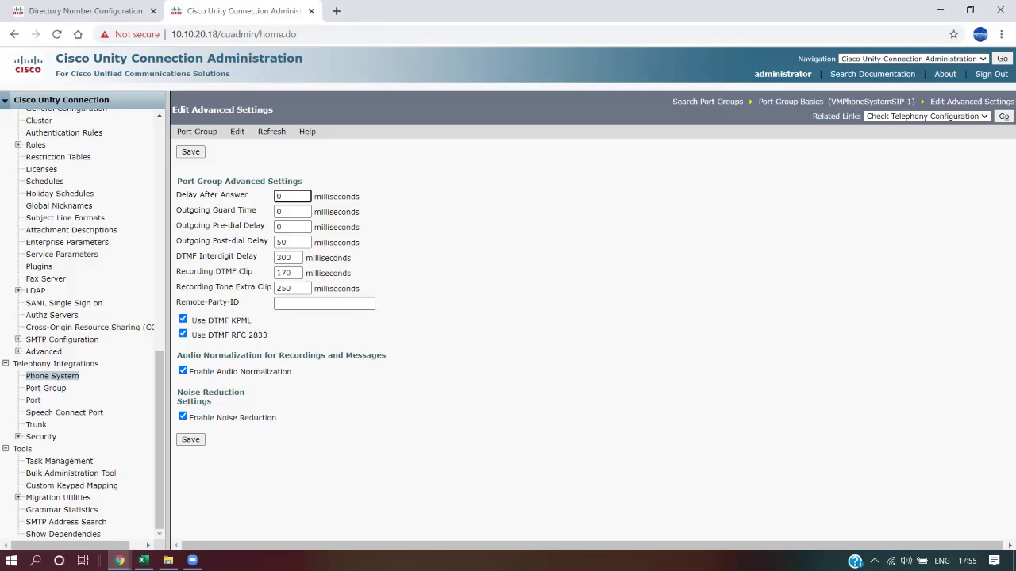
mouse_move(237, 132)
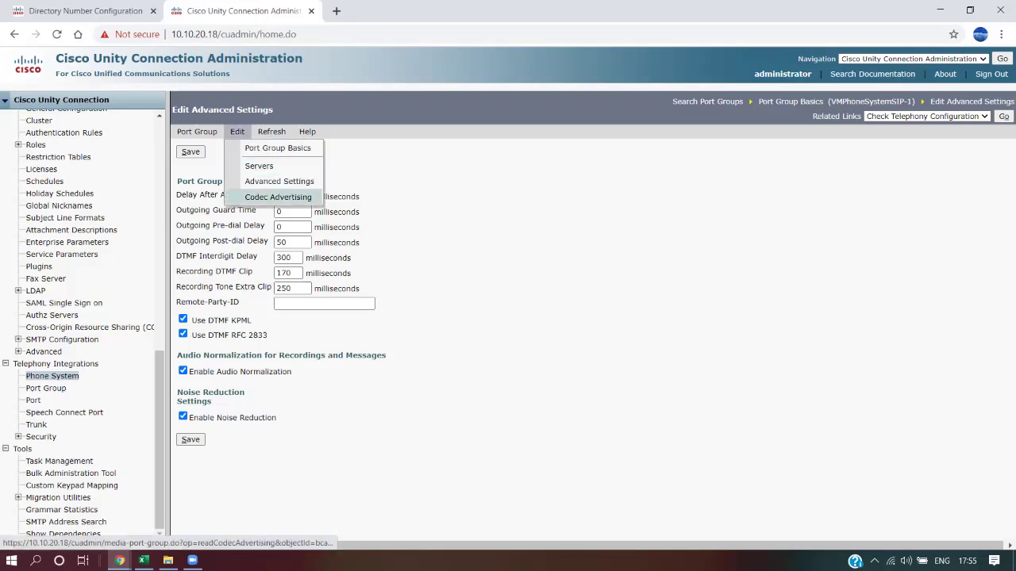
left_click(277, 197)
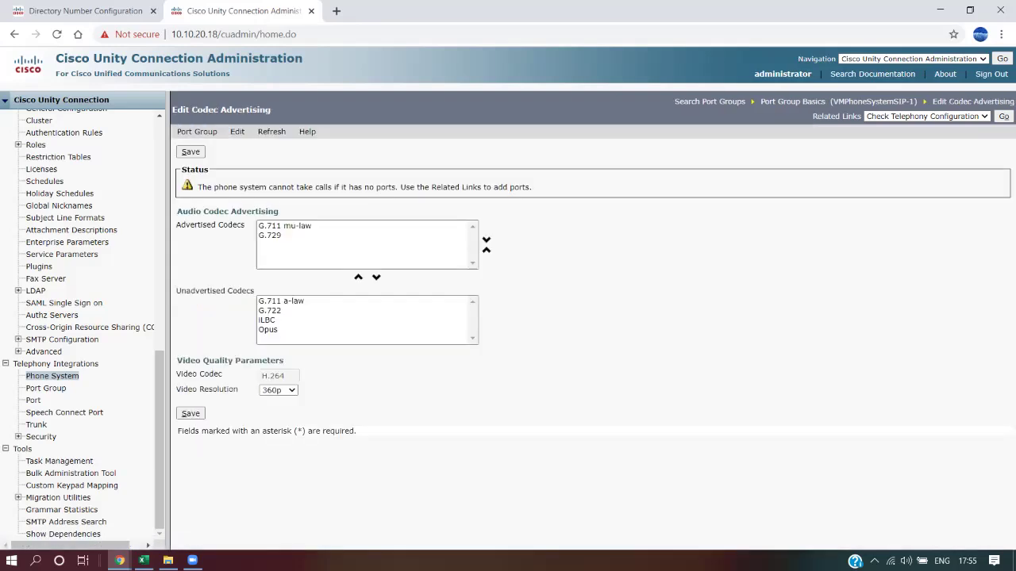
Reopen the VMPhoneSystemSIP-1 port group and try to add 2 ports to it on server hq-cuc.abc.inc through the related links.
left_click(47, 388)
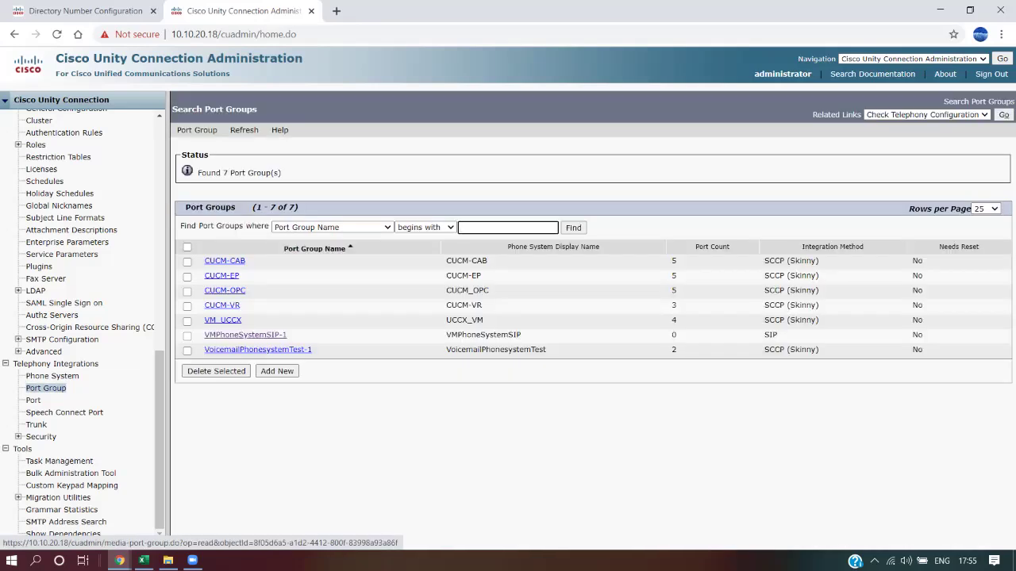
left_click(245, 335)
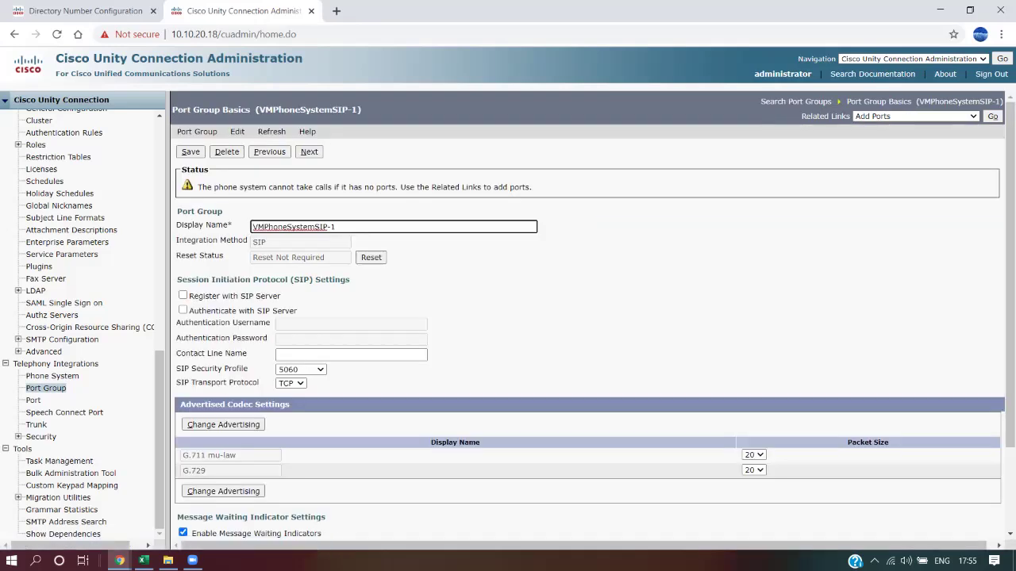
left_click_drag(806, 117, 837, 117)
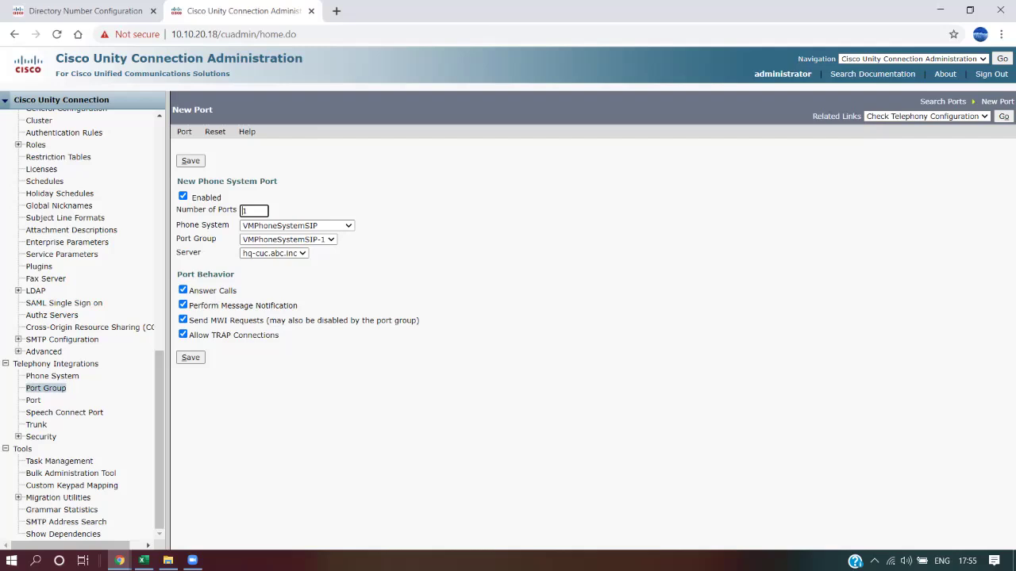
left_click(297, 226)
left_click(280, 283)
left_click(297, 226)
left_click(288, 240)
left_click(288, 252)
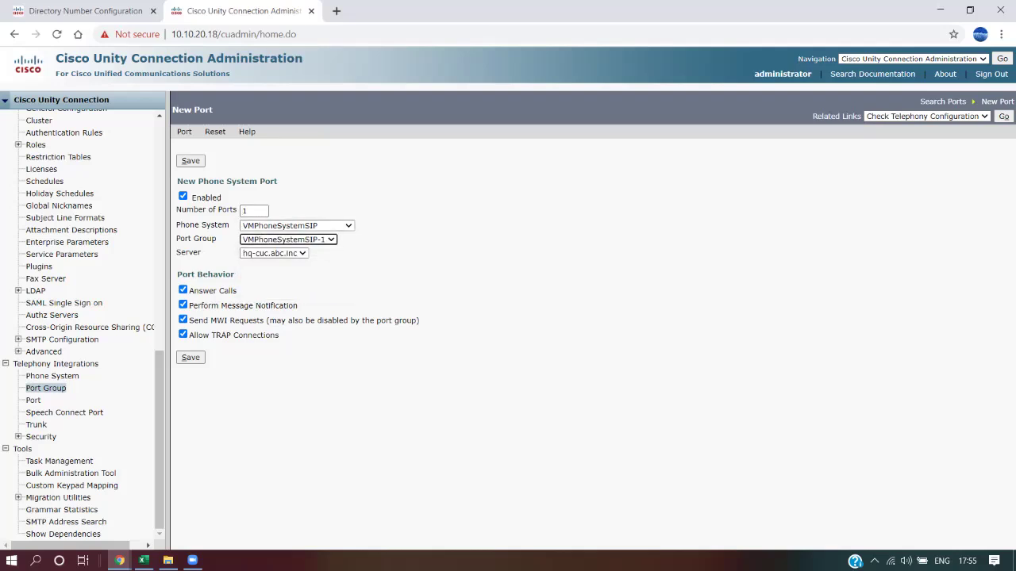
left_click(274, 254)
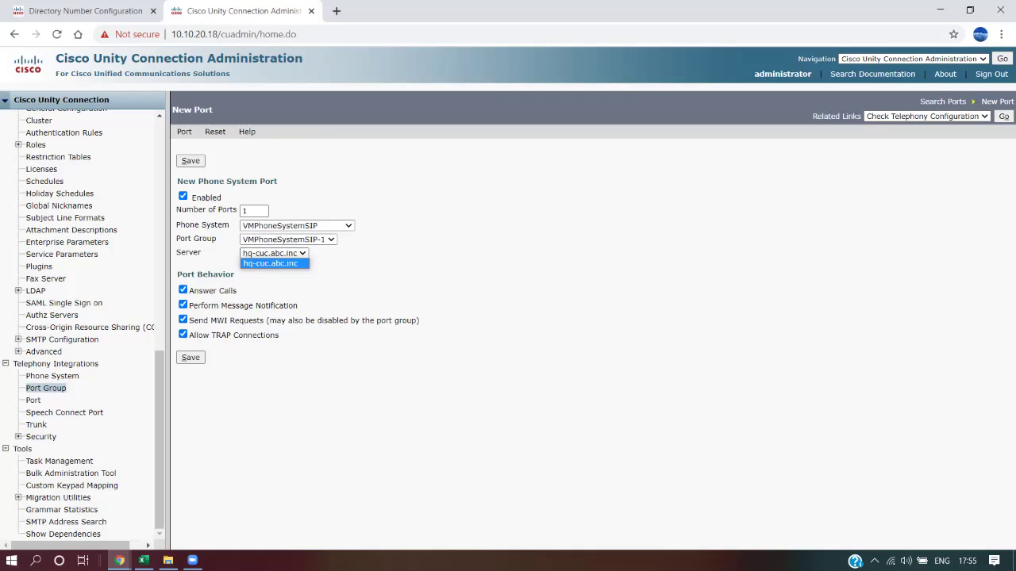
left_click(270, 264)
double_click(248, 211)
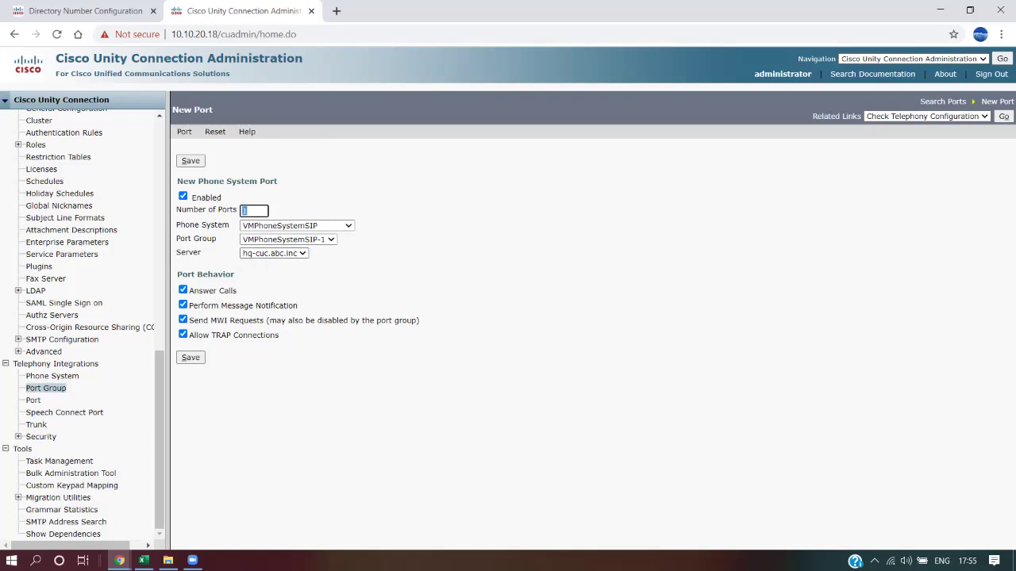
type("2")
left_click(191, 357)
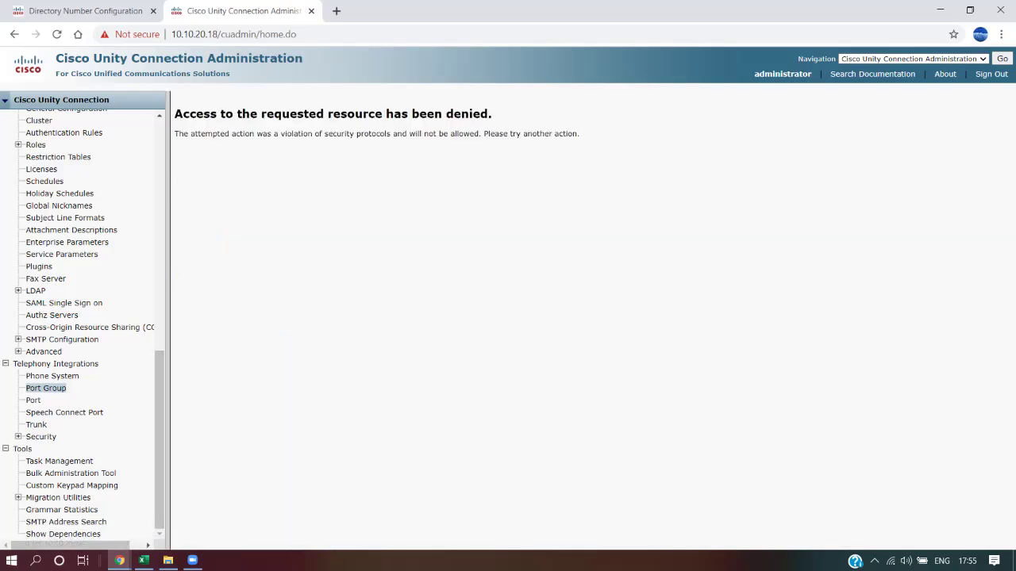
Try again to create 2 ports for VMPhoneSystemSIP-1 from its port group page, and read the resulting status messages.
left_click(45, 388)
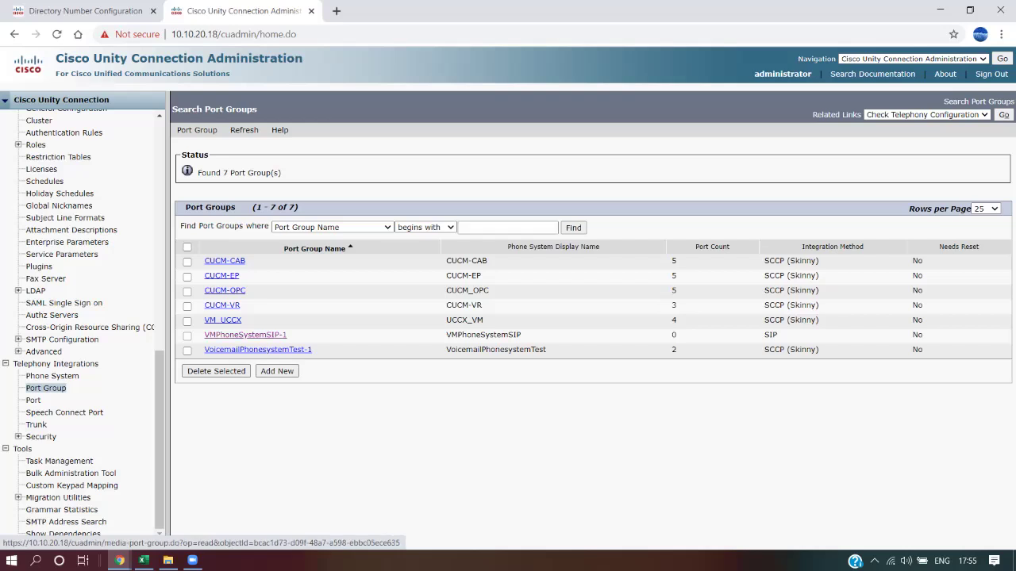
left_click(245, 335)
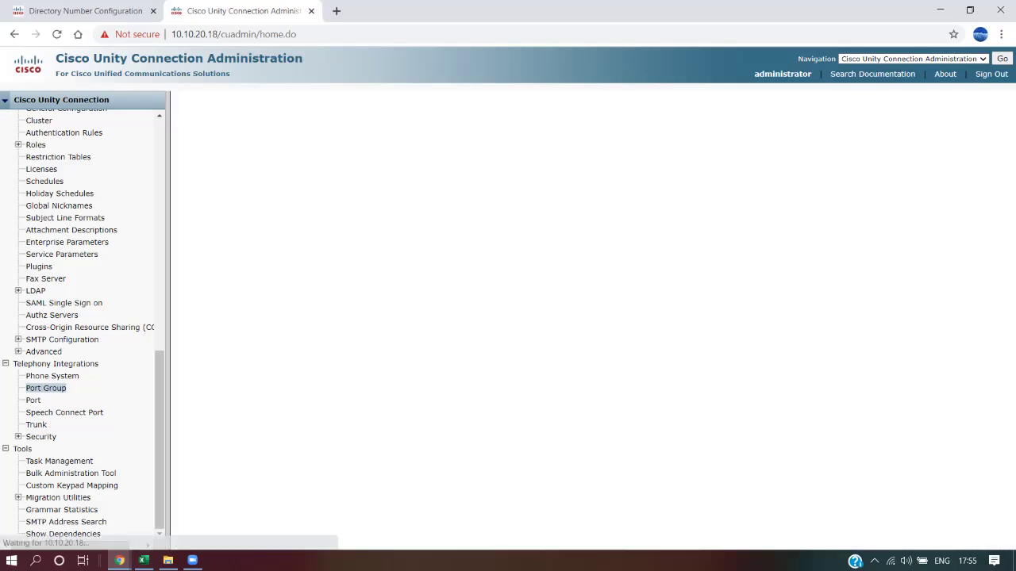
type("2")
left_click(191, 161)
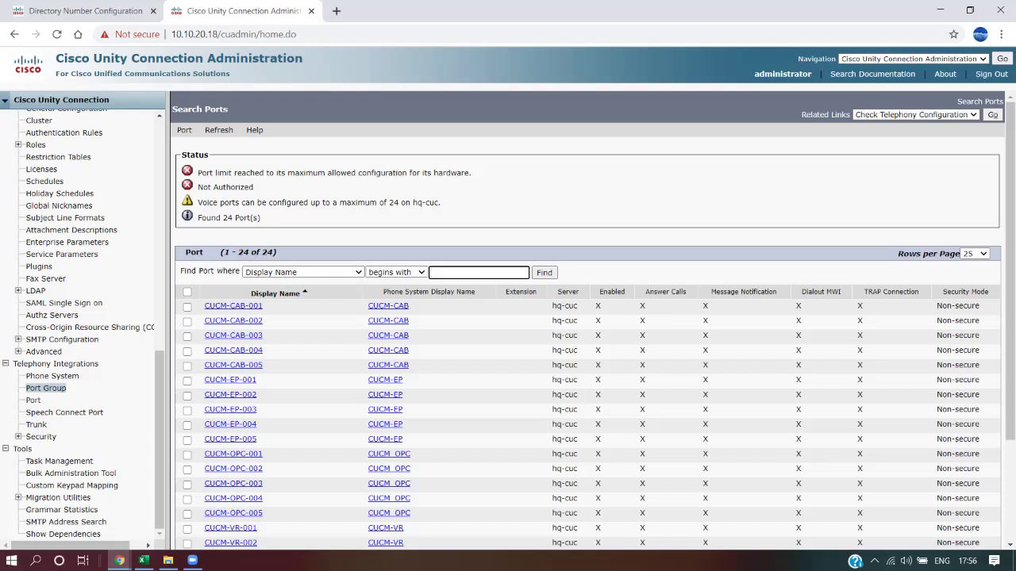
mouse_move(280, 202)
left_mouse_down()
mouse_move(373, 172)
mouse_move(259, 173)
mouse_move(287, 202)
left_mouse_up()
left_click(286, 202)
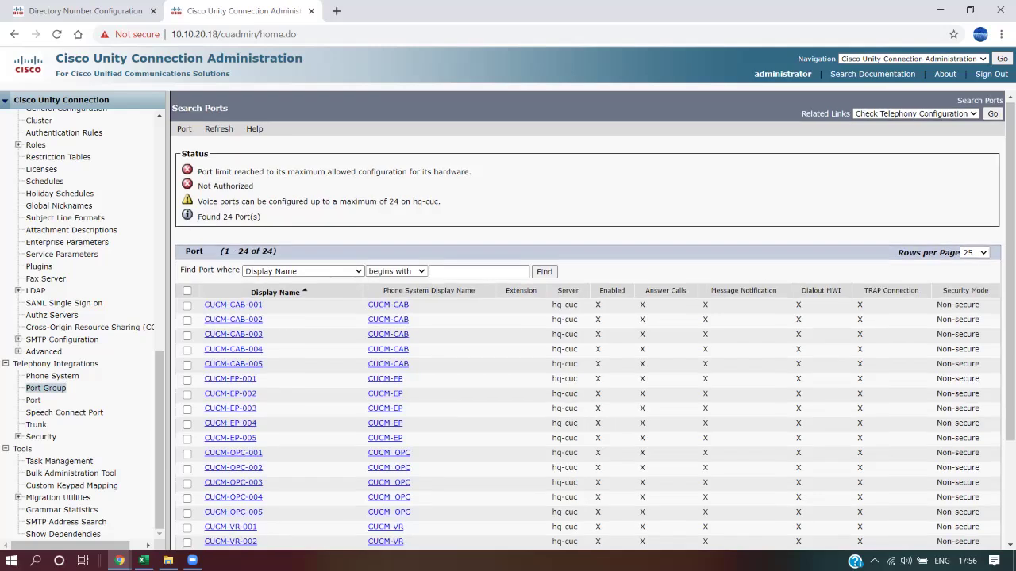
Delete the ports CUCM-EP-005, CUCM-OPC-005 and VM_UCCX-004 from the port list.
scroll(587, 333, "down", 3)
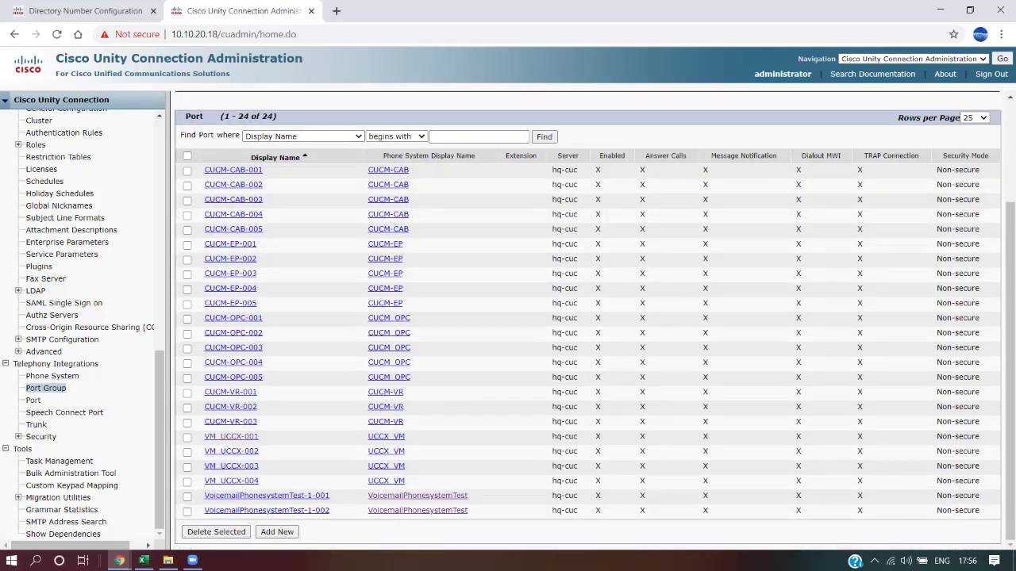
left_click(188, 482)
left_click(187, 378)
left_click(187, 305)
scroll(225, 308, "up", 3)
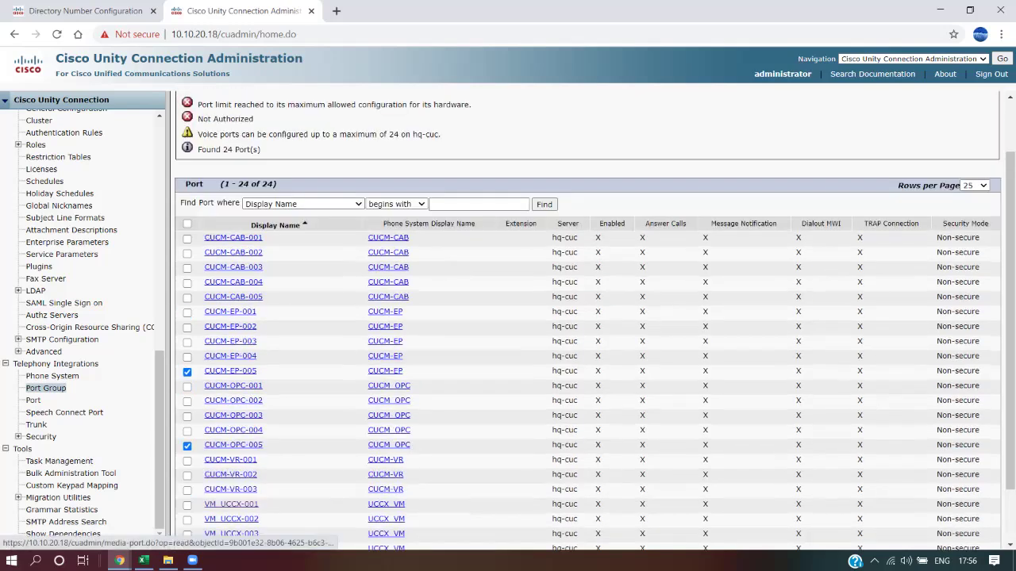
scroll(225, 396, "down", 3)
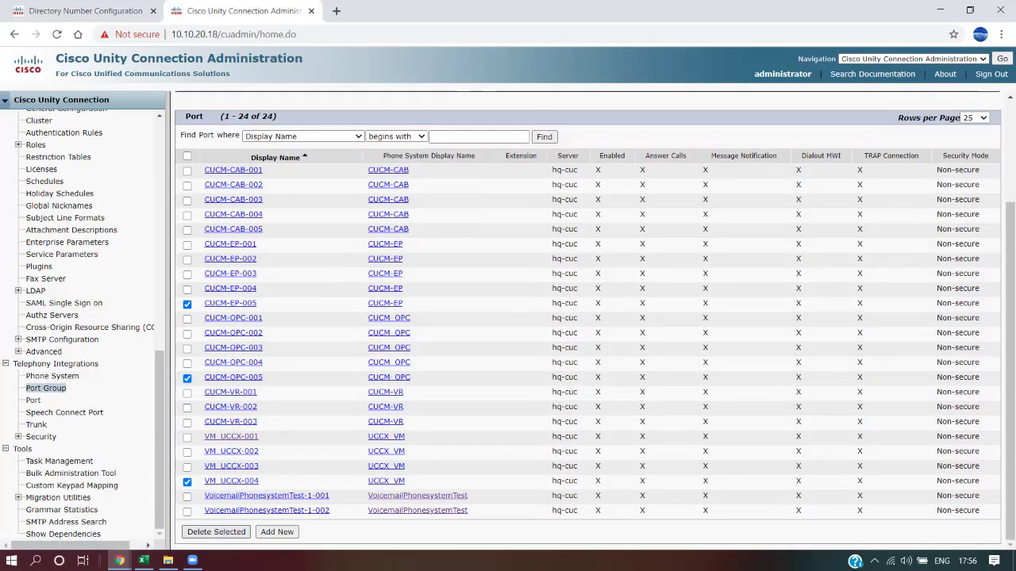
left_click(216, 532)
key("Return")
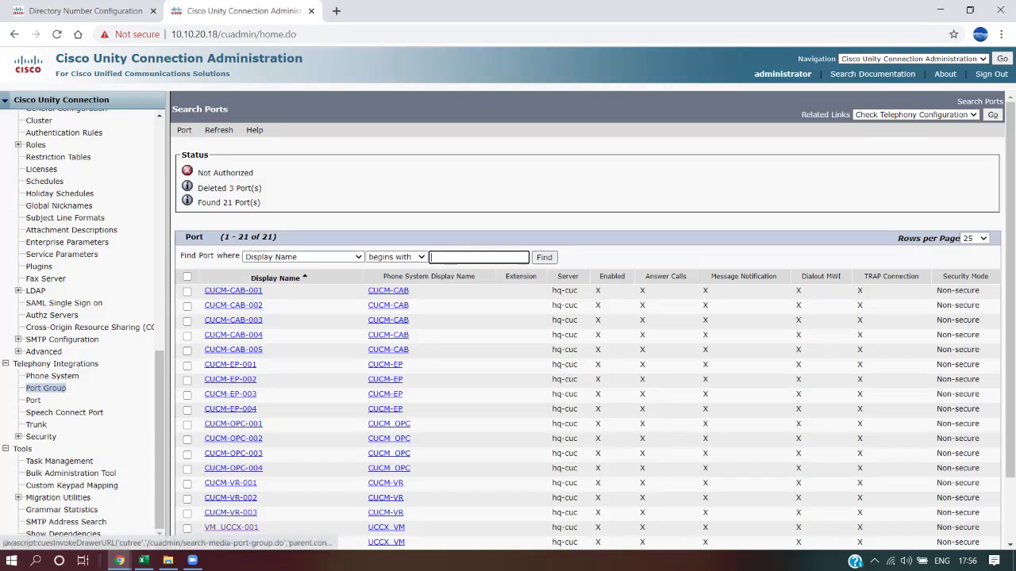
Add 2 ports to the VMPhoneSystemSIP-1 port group from its related links and save them.
left_click(45, 388)
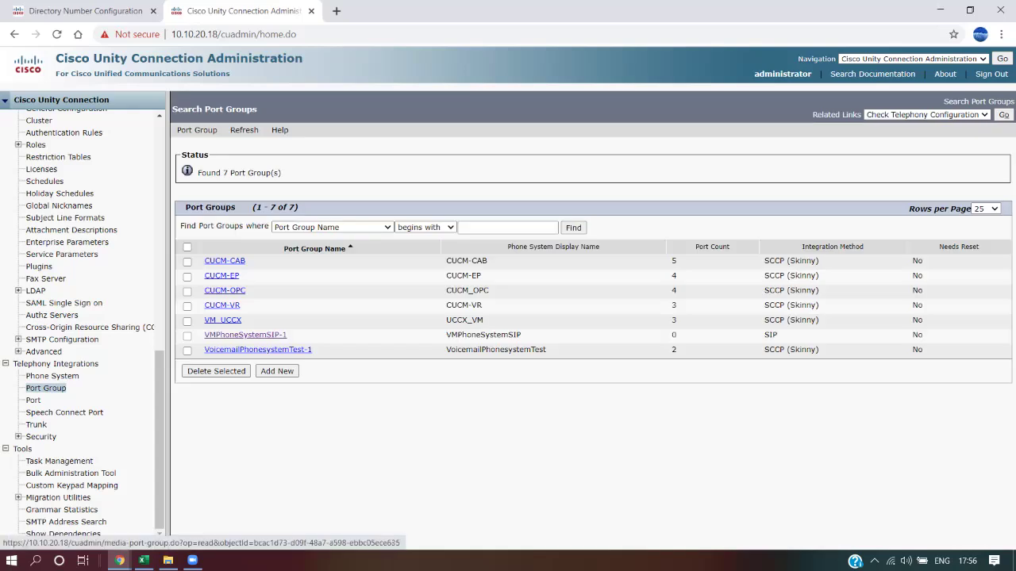
left_click(245, 334)
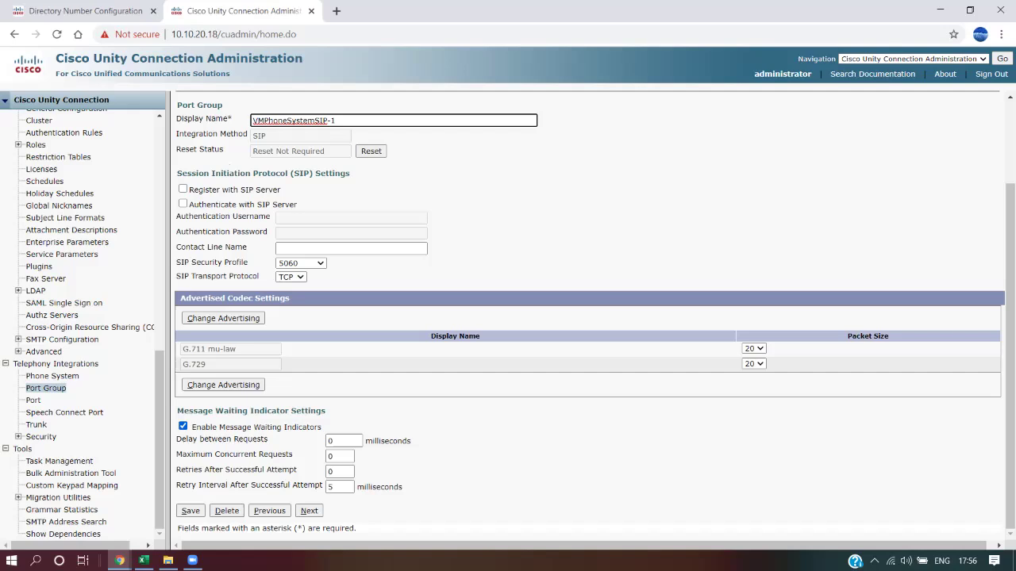
left_click(993, 116)
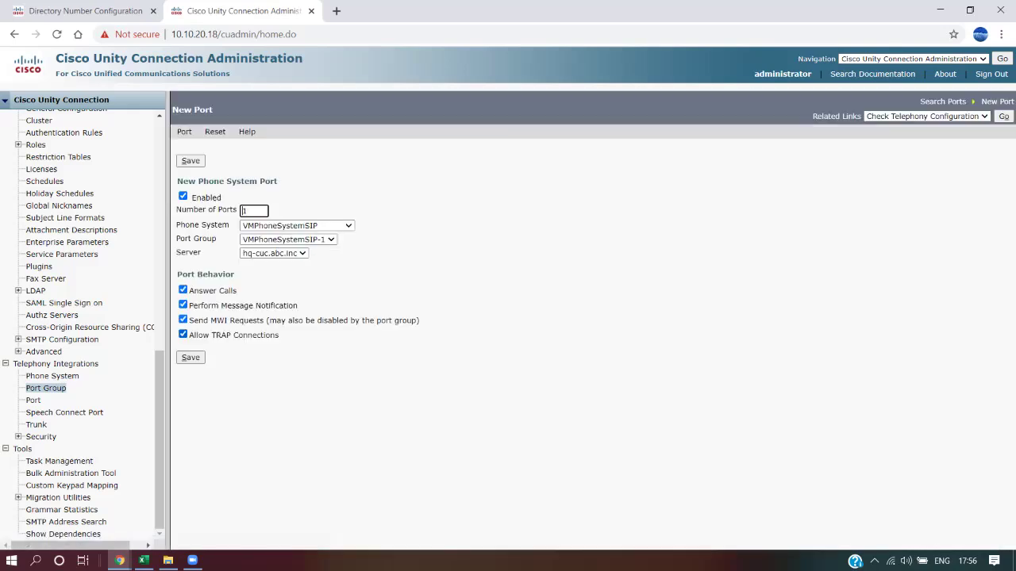
double_click(245, 211)
type("2")
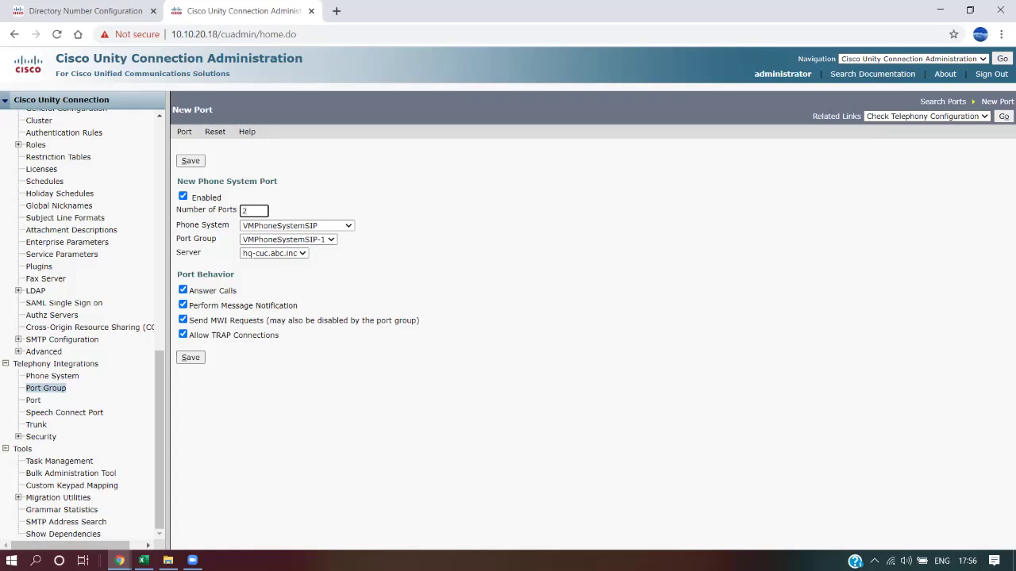
left_click(190, 358)
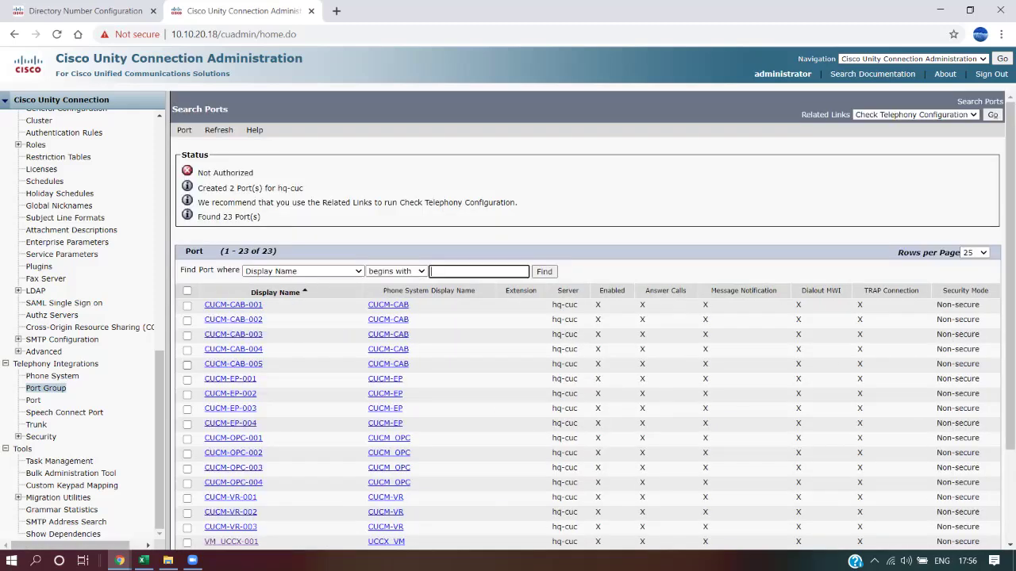
Check the new VMPhoneSystemSIP ports in the port list and compare their security mode with the VoicemailPhonesystemTest ports.
left_click_drag(203, 188, 303, 188)
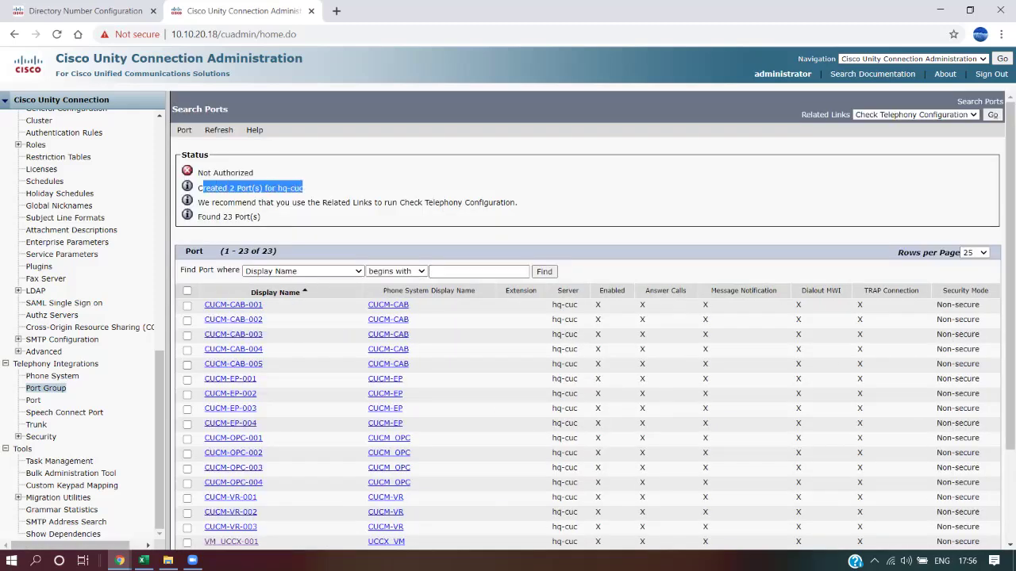
scroll(303, 188, "down", 1)
scroll(588, 318, "down", 1)
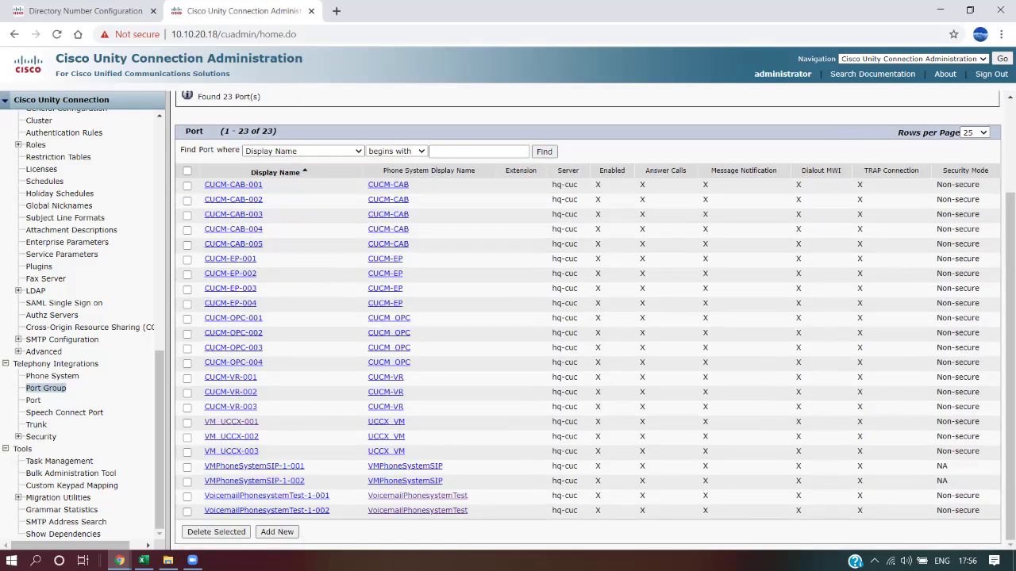
left_click_drag(204, 465, 953, 480)
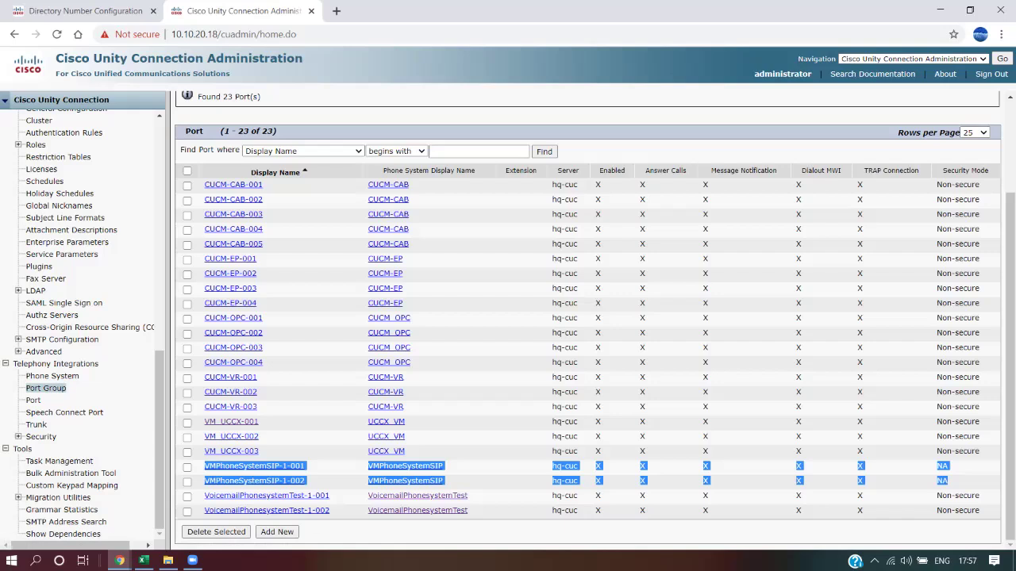
left_click(33, 401)
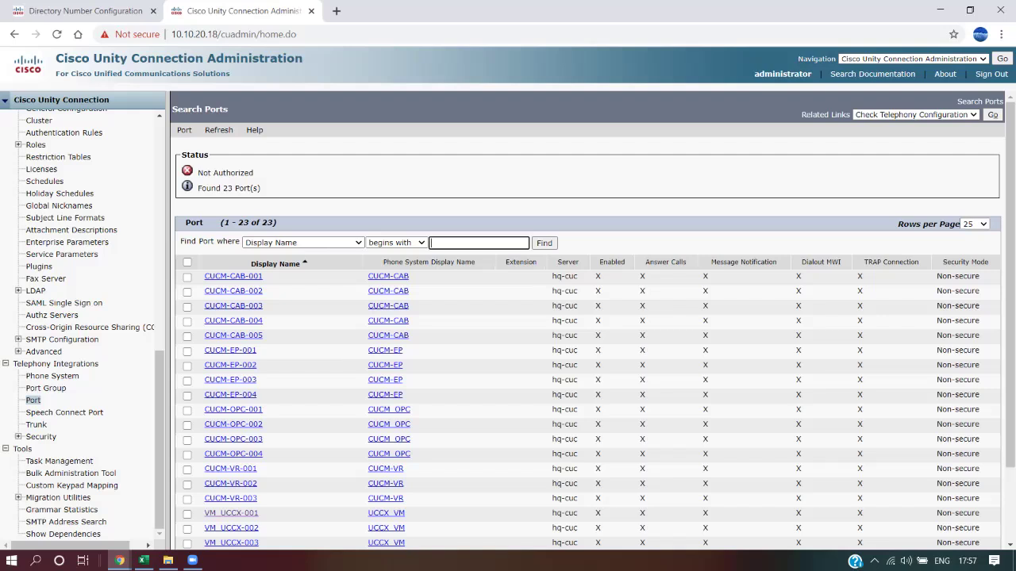
left_click_drag(204, 466, 944, 481)
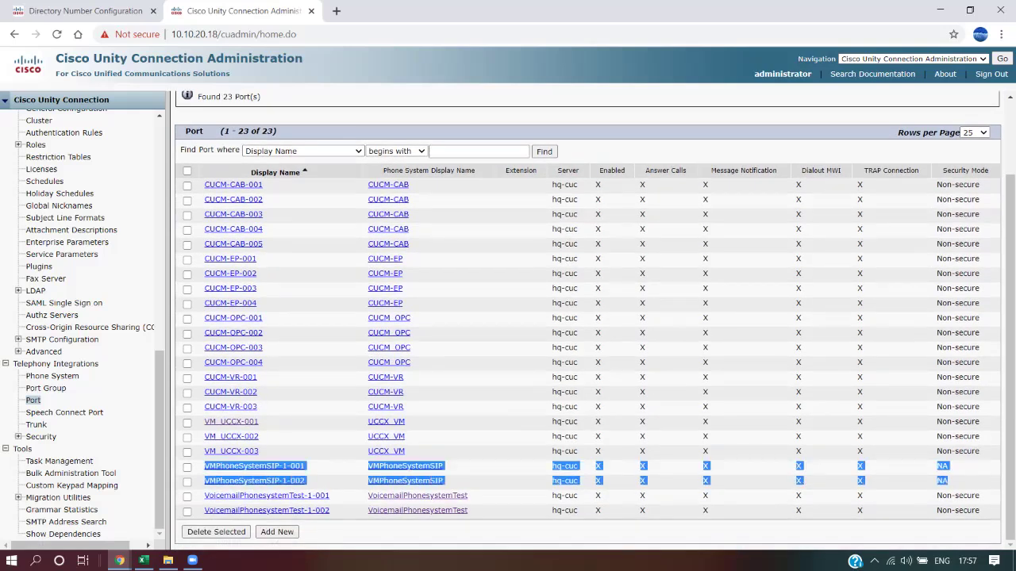
left_click_drag(205, 495, 253, 532)
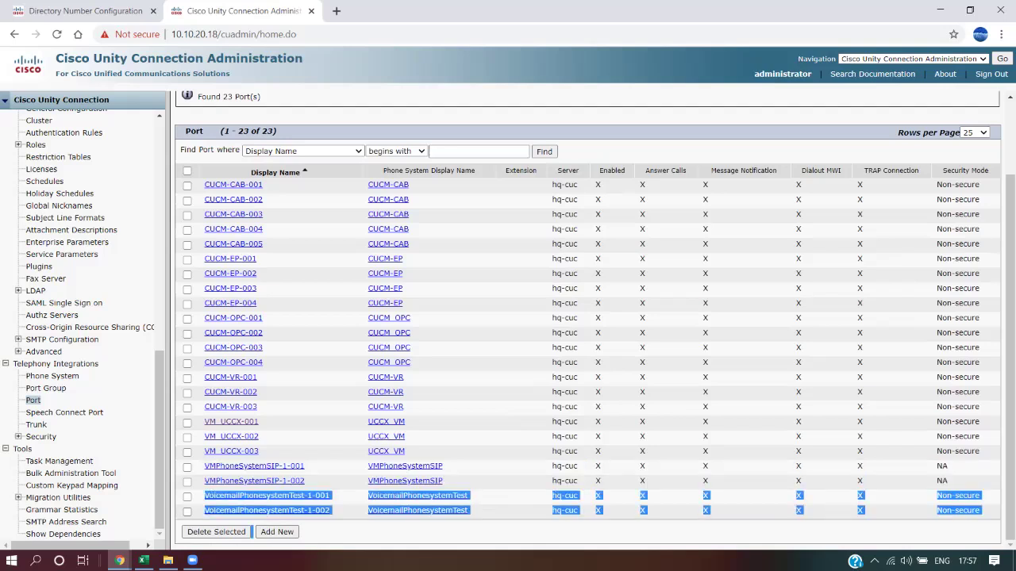
Switch to the Excel workbook and review the Unity Connection configuration steps, including creating a port group.
left_click(144, 560)
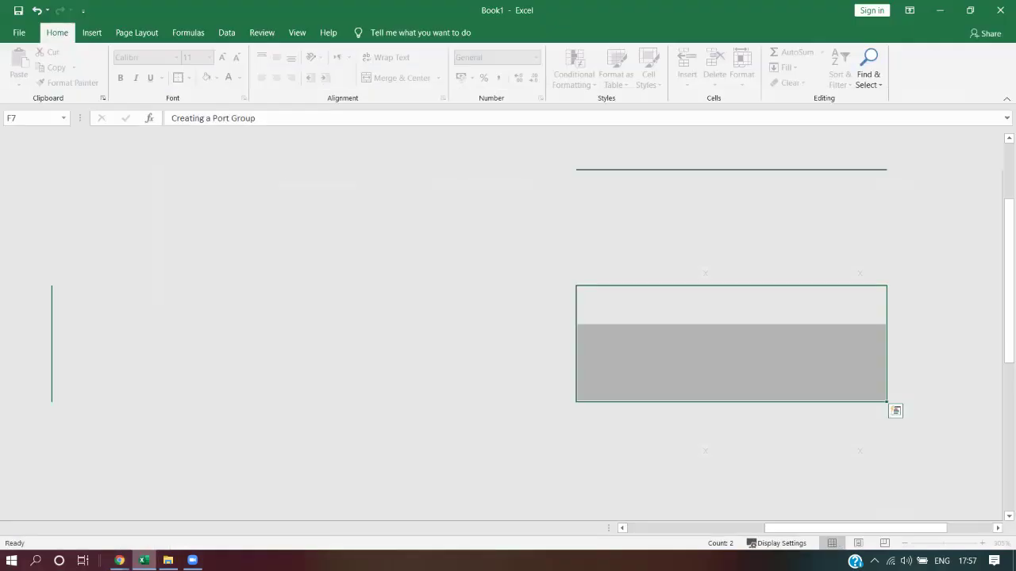
left_click(731, 306)
left_click_drag(731, 228, 731, 383)
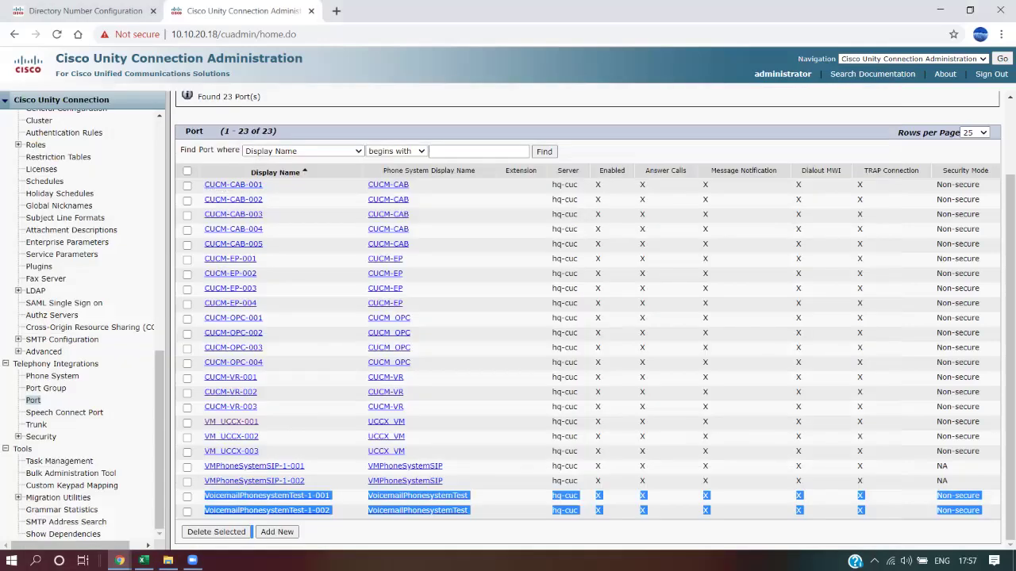
Revisit the agent's directory number page in CUCM, and switch to the browser window with the remote Cisco Jabber session.
left_click(85, 11)
left_click(555, 278)
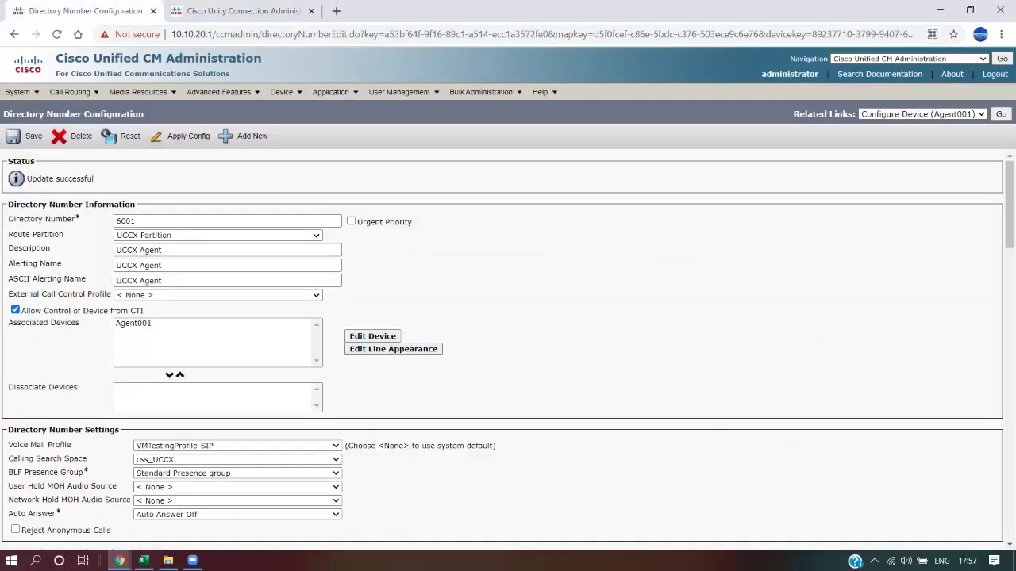
left_click(119, 561)
left_click(212, 508)
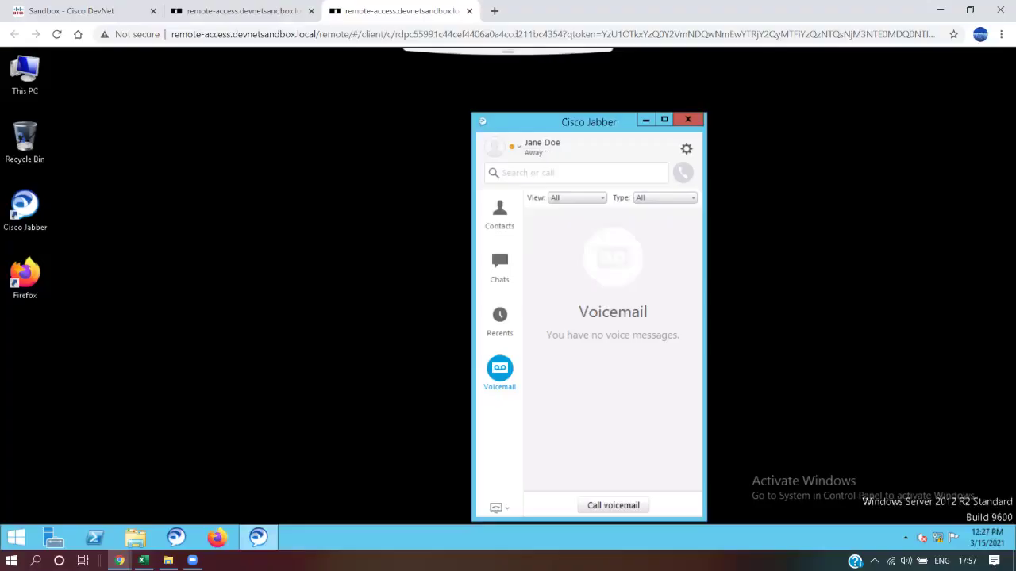
Sign out of Cisco Jabber in the current remote session and sign back in with the same account.
left_click(687, 149)
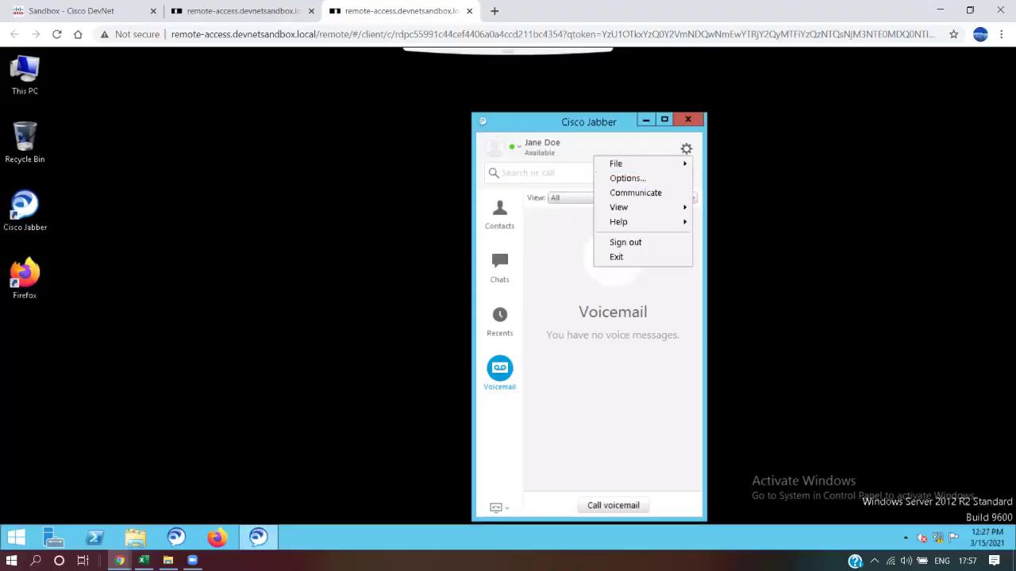
left_click(626, 242)
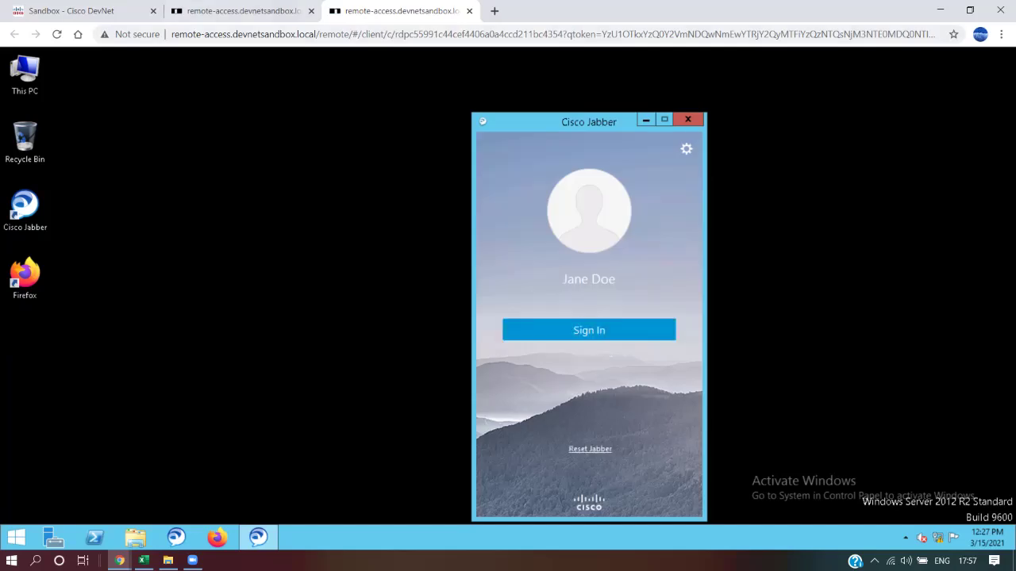
left_click(589, 331)
Sign out of Cisco Jabber in the other remote session, sign back in, and check that both clients are available.
left_click(243, 11)
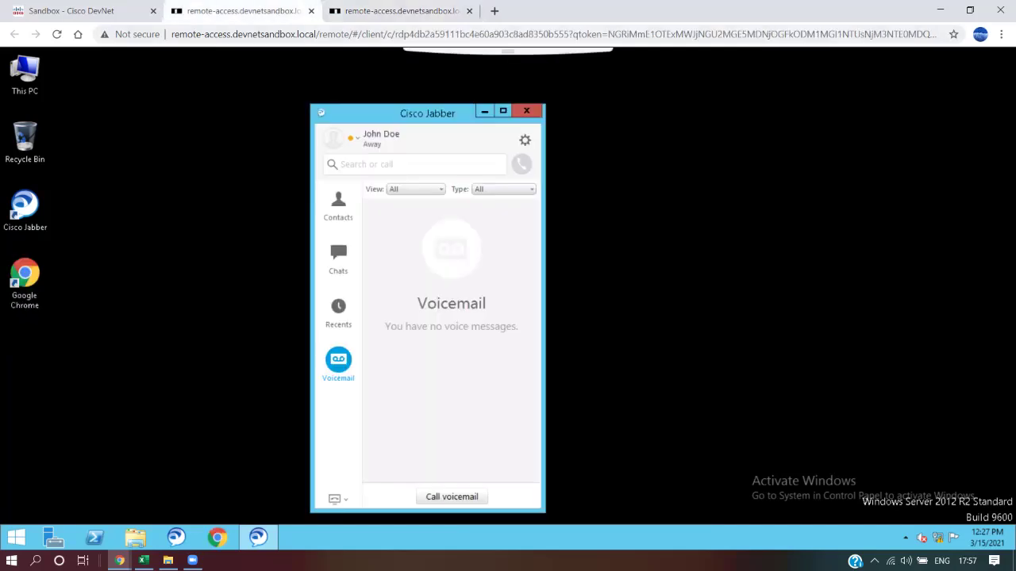
left_click(525, 140)
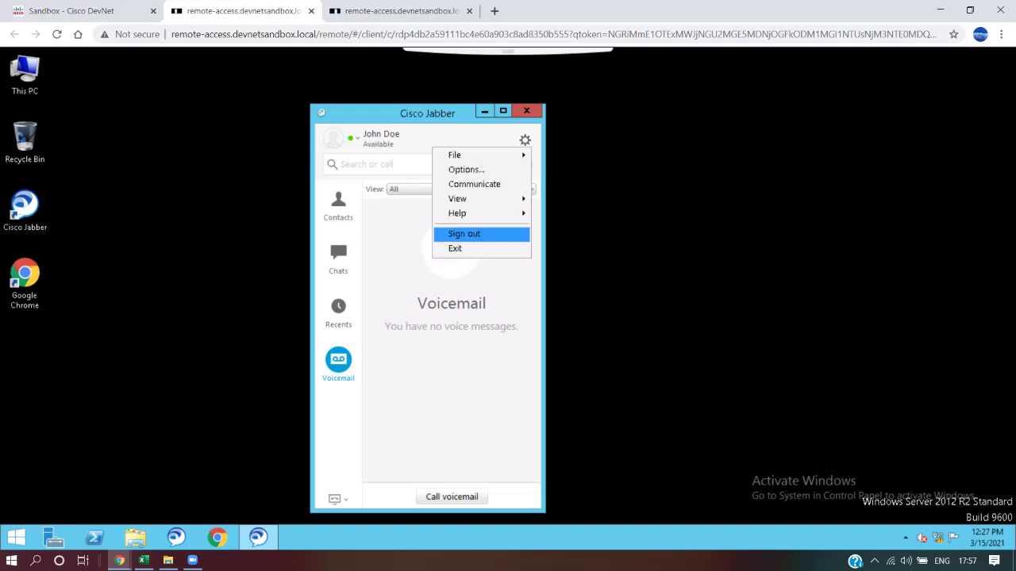
left_click(465, 233)
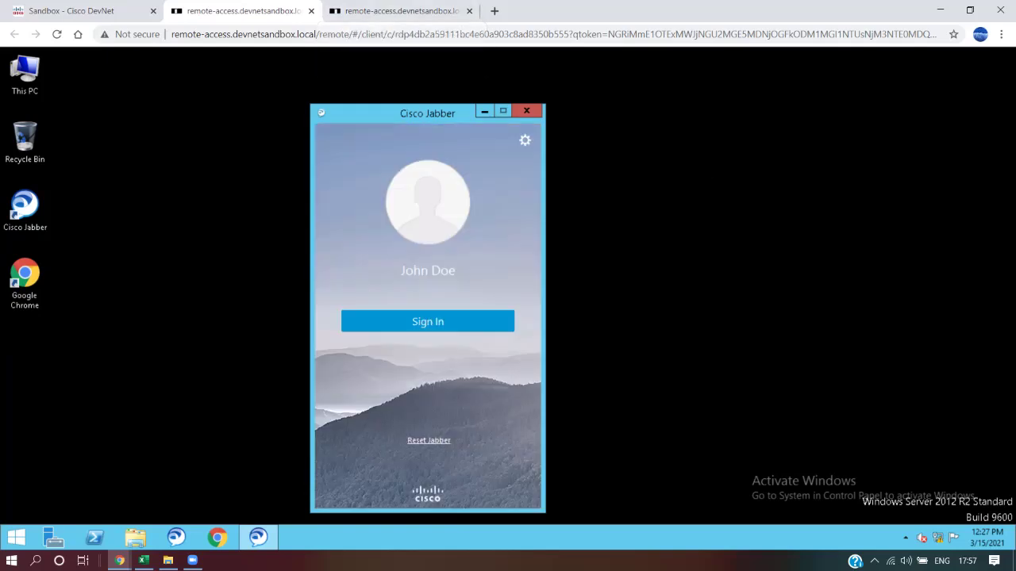
left_click(391, 11)
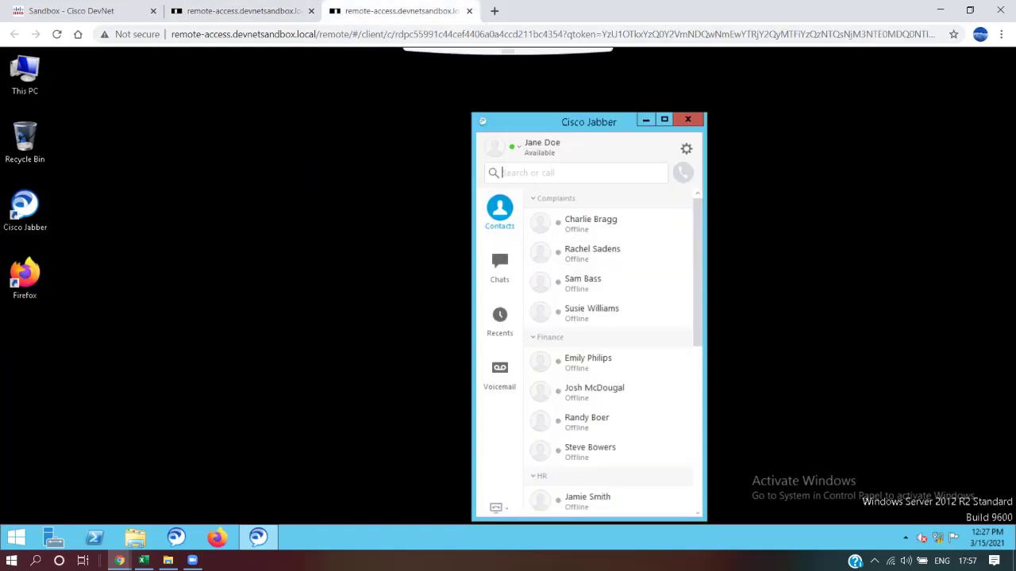
left_click(220, 12)
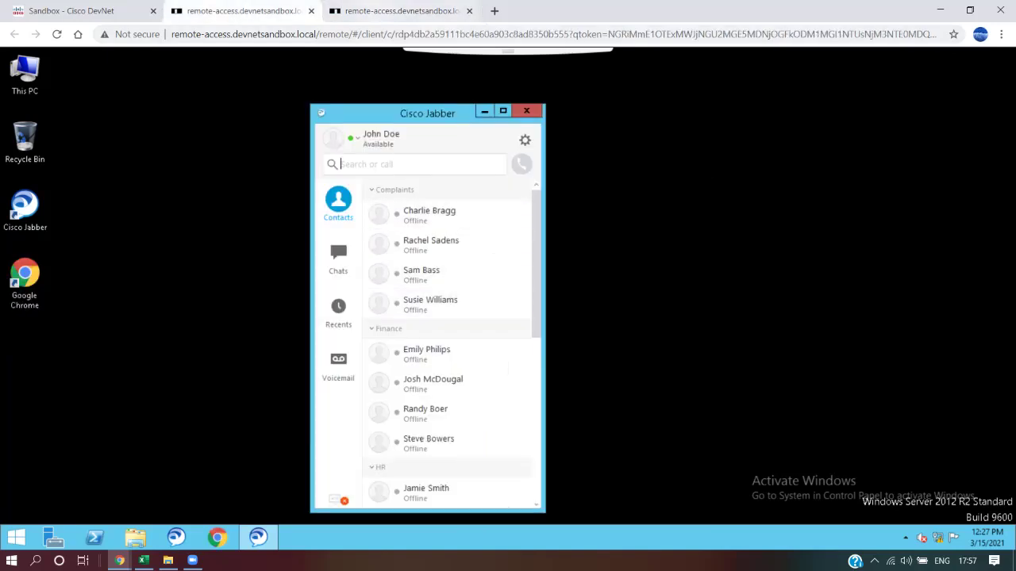
Switch to the CUCM Directory Number Configuration page and review line 6001's voicemail profile, call forwarding, line settings and associated user.
left_click(940, 10)
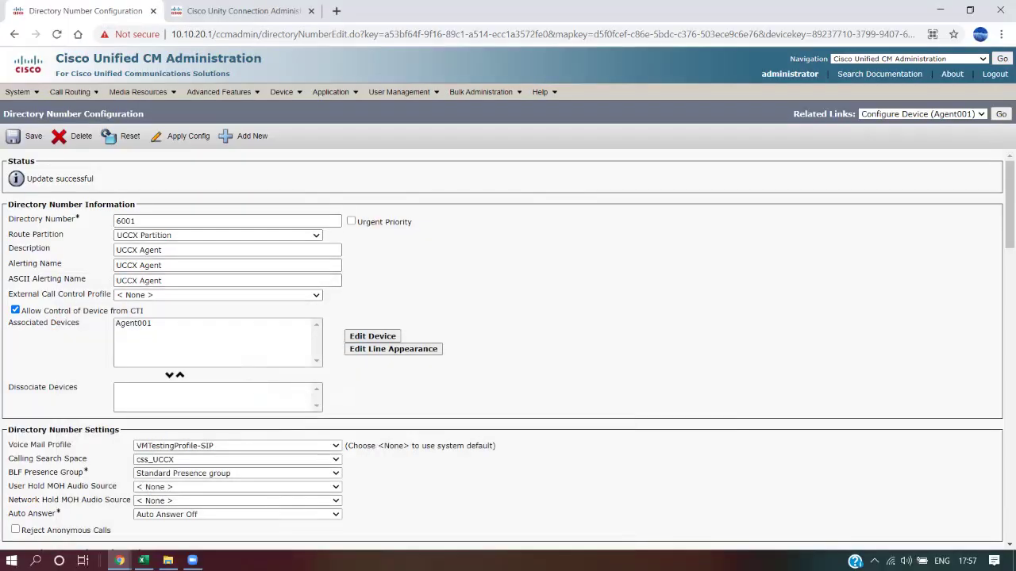
scroll(508, 349, "down", 20)
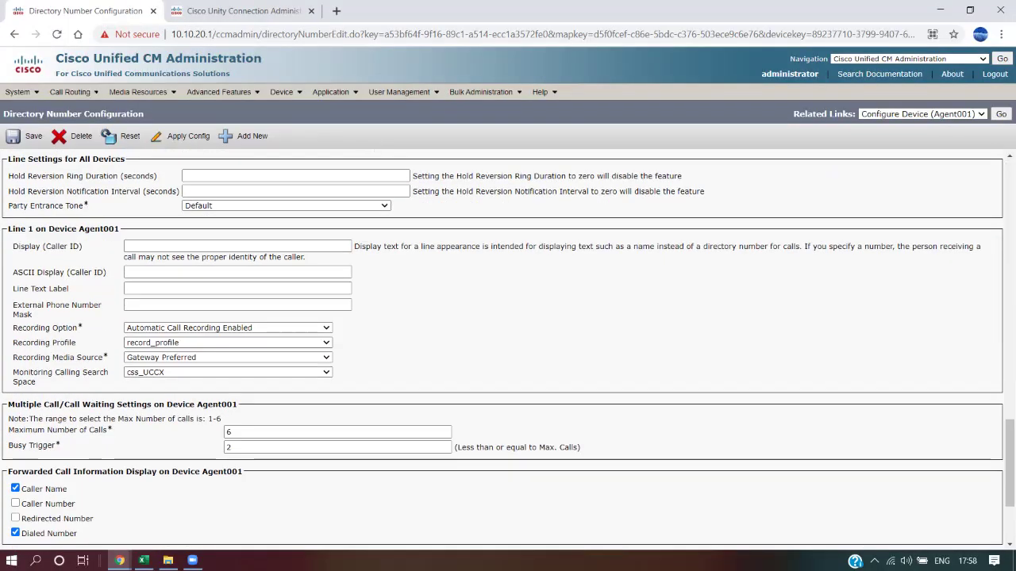
scroll(508, 349, "down", 2)
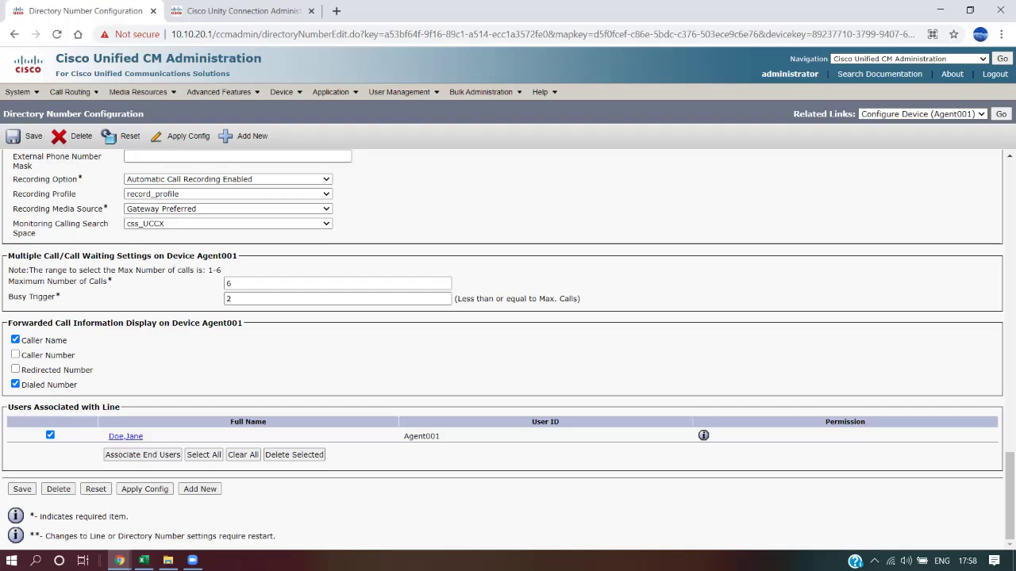
scroll(507, 349, "up", 8)
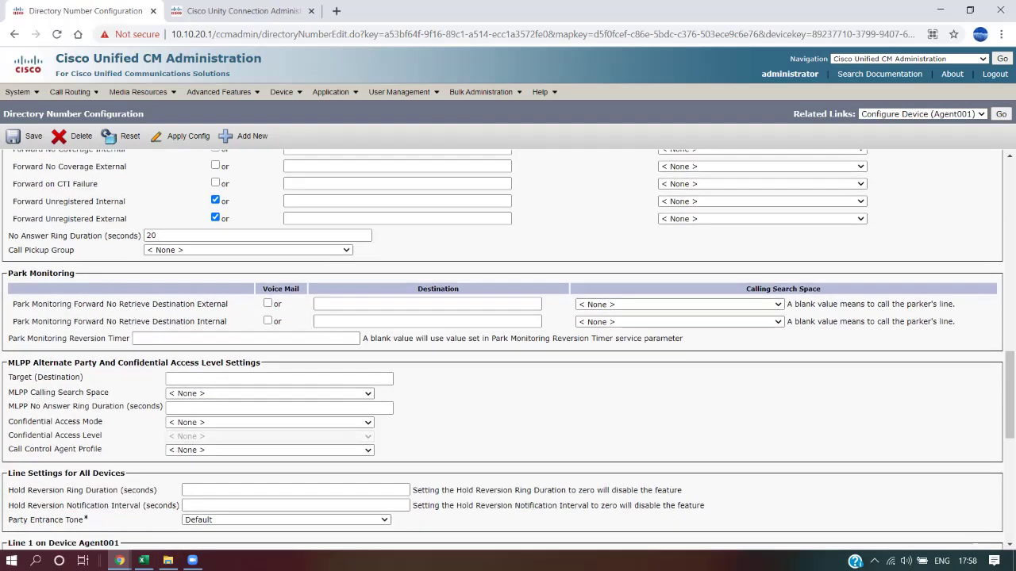
scroll(508, 349, "down", 2)
scroll(508, 349, "up", 6)
scroll(508, 350, "up", 4)
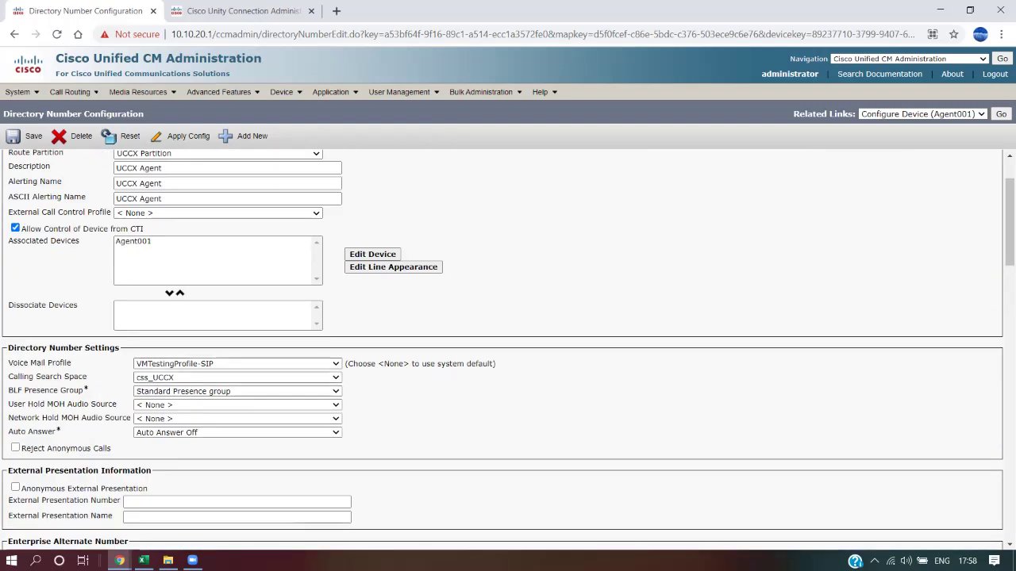
scroll(507, 349, "down", 8)
scroll(508, 349, "down", 5)
scroll(508, 349, "down", 5)
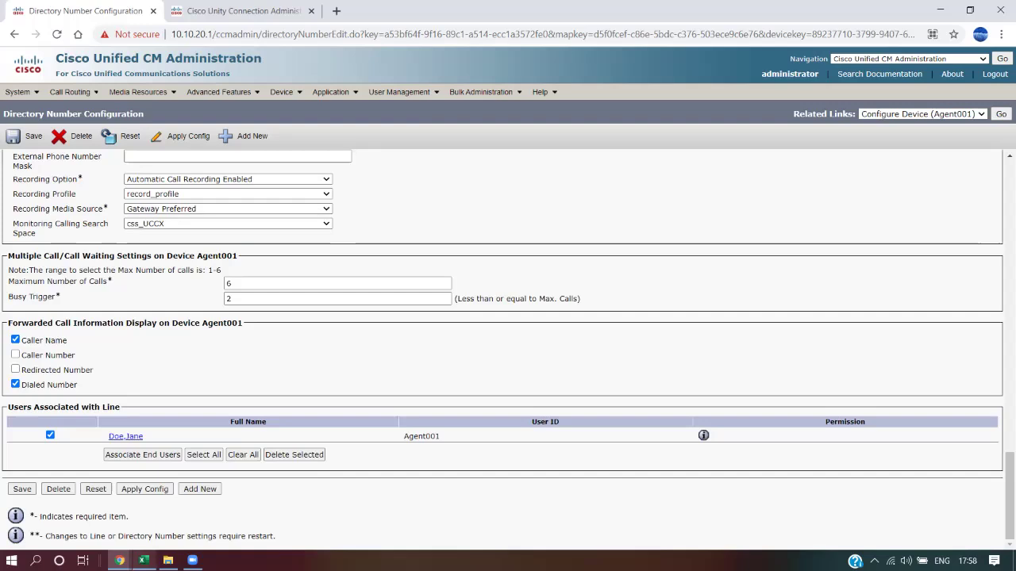
Return to the remote Jabber sessions and call voicemail from the client of the user associated with line 6001.
left_click(119, 561)
left_click(213, 508)
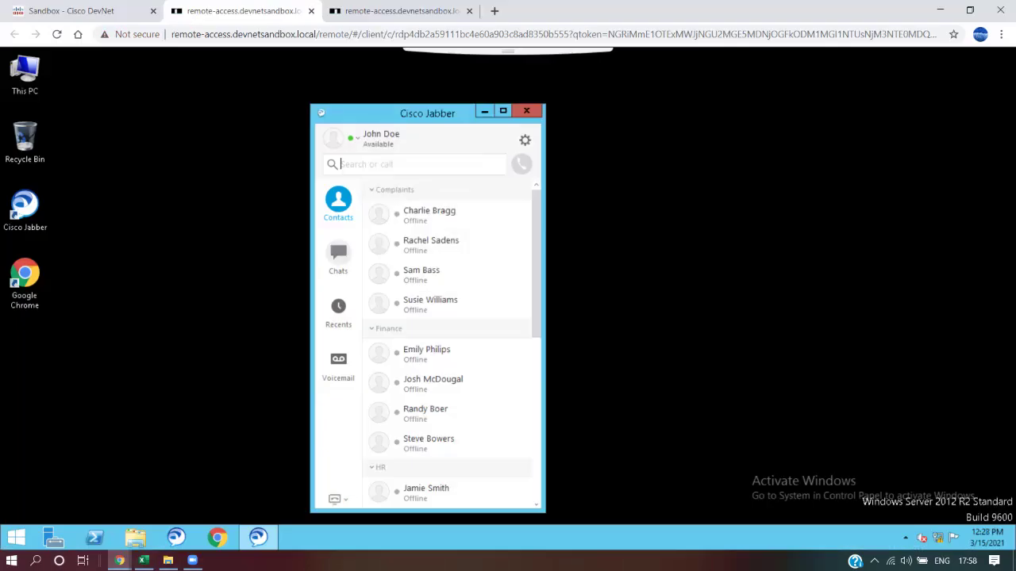
left_click(401, 11)
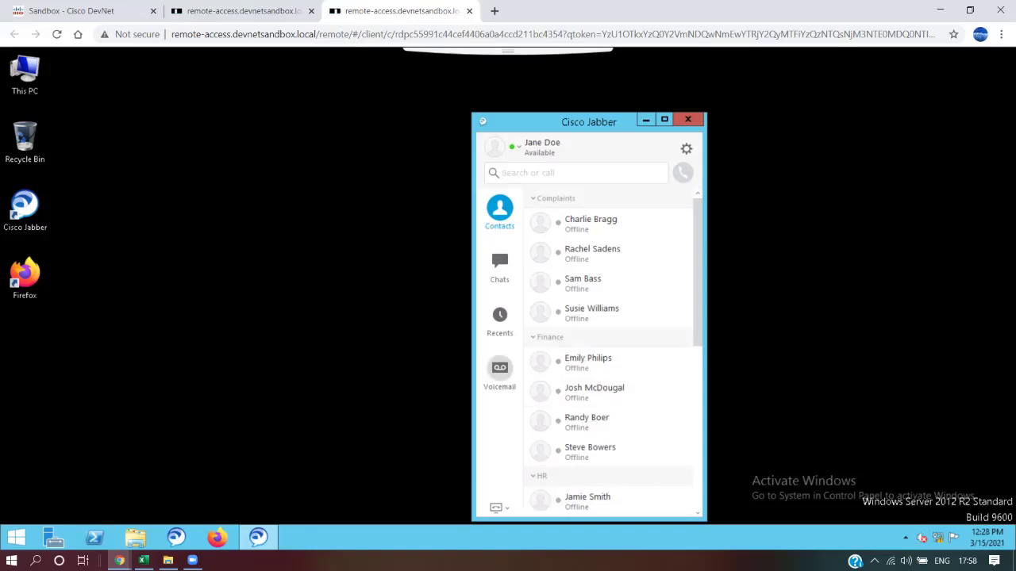
left_click(499, 367)
left_click(612, 505)
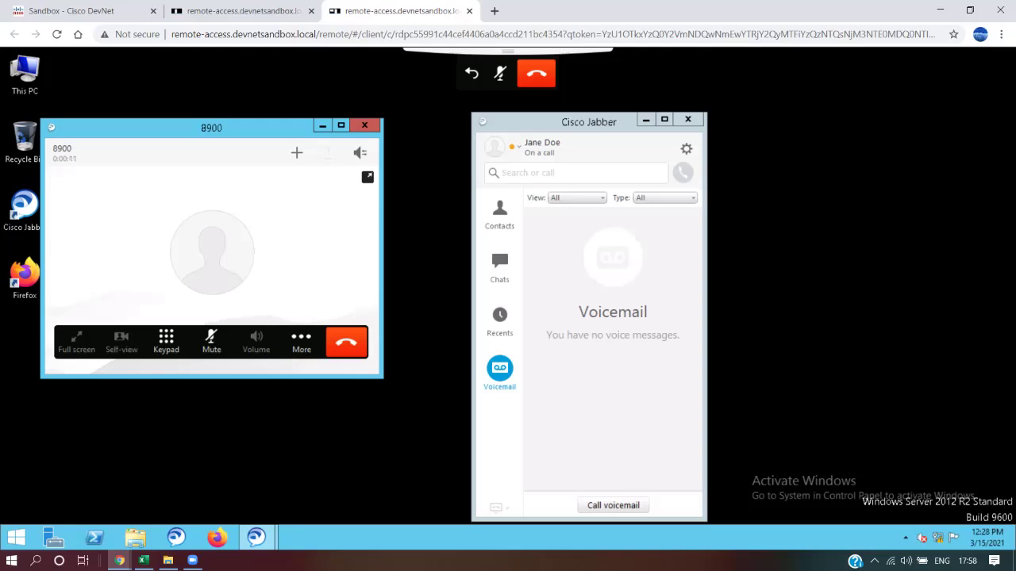
Call voicemail from Jabber in the other remote session and compare the active voicemail calls in both sessions.
left_click(243, 11)
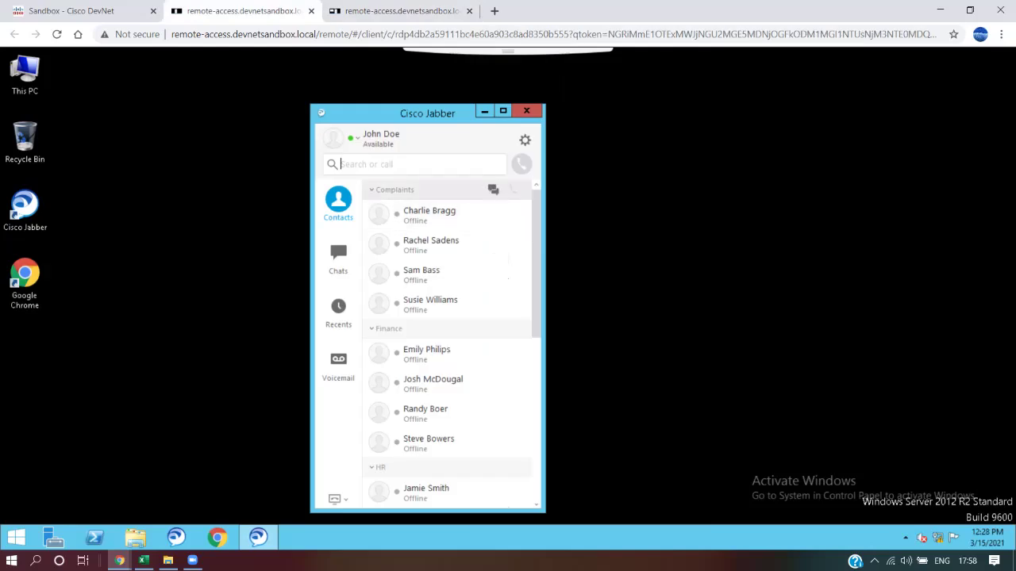
left_click(338, 361)
left_click(452, 497)
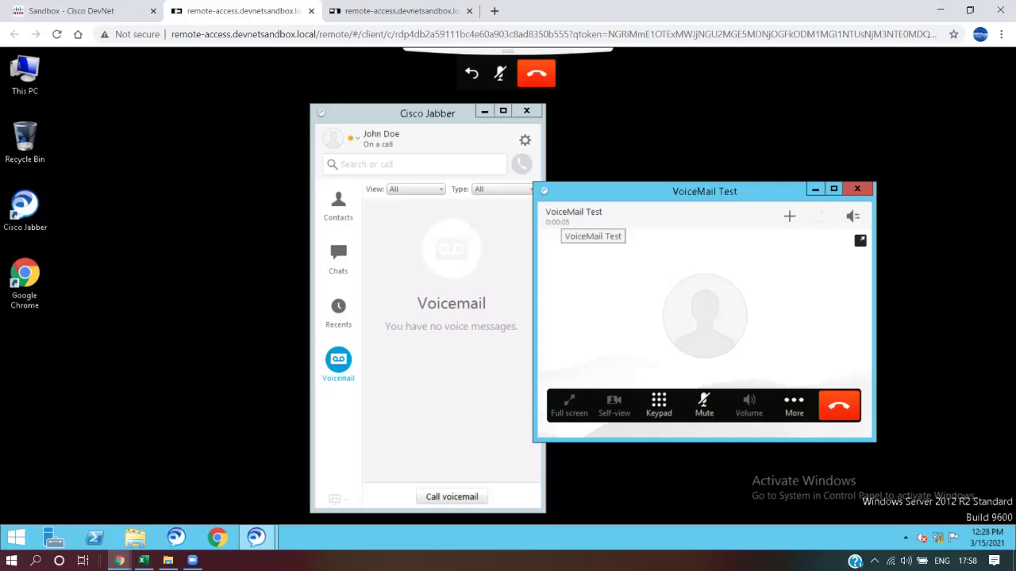
key("ctrl+Tab")
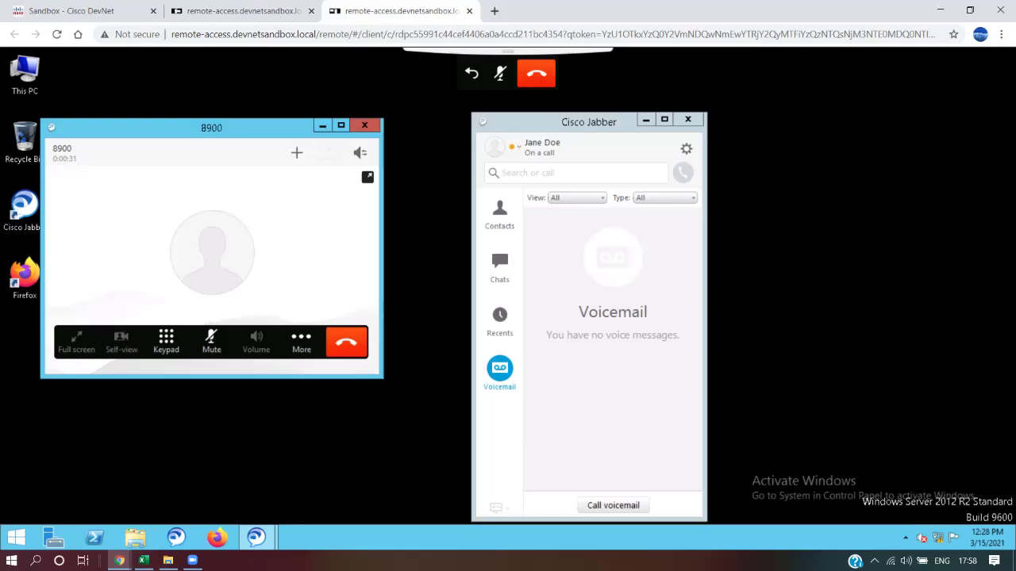
key("ctrl+shift+Tab")
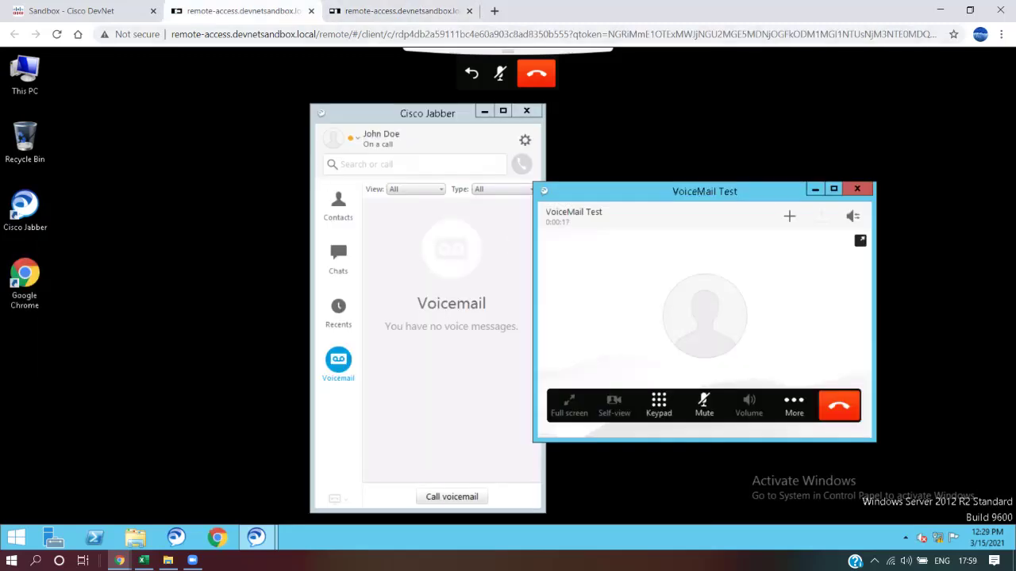
key("ctrl+Tab")
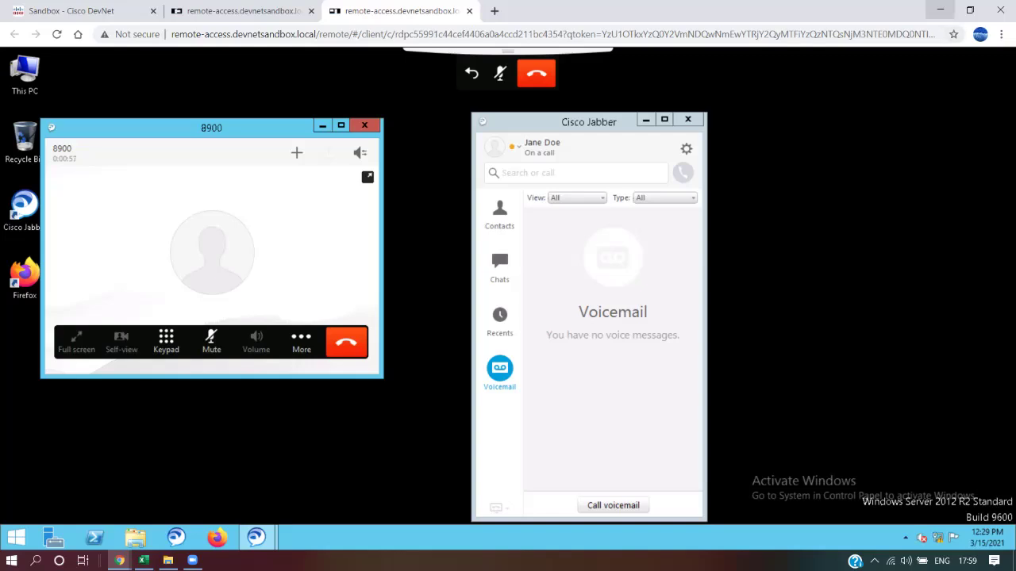
Switch to the Excel workbook and review the CUCM and CUC configuration steps on Sheet3.
left_click(143, 560)
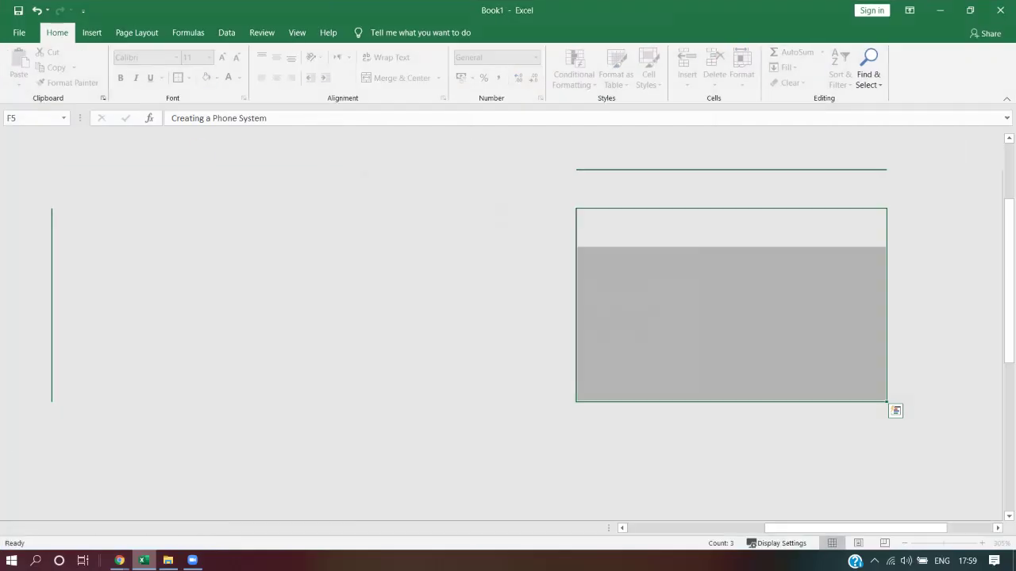
left_click(731, 267)
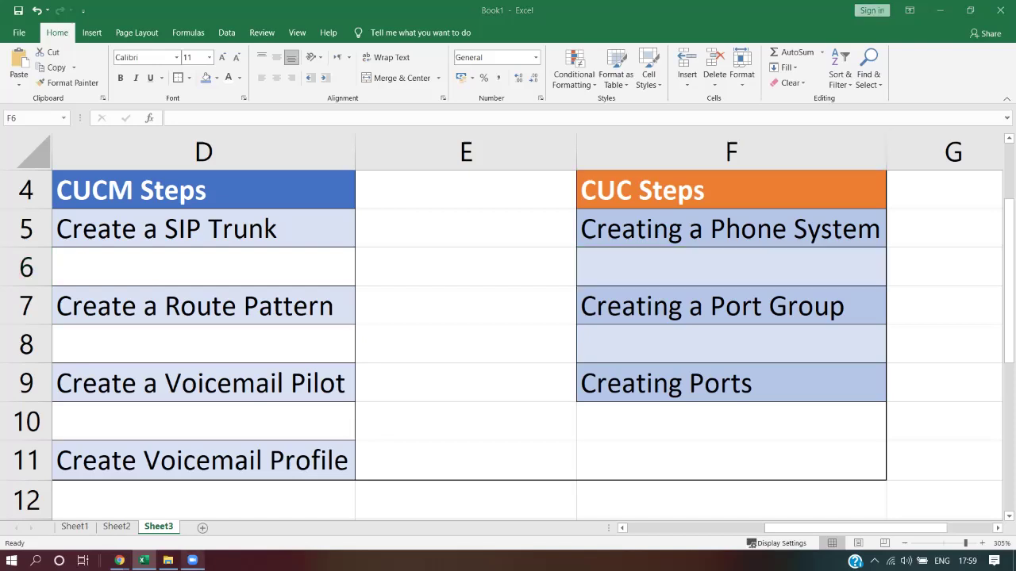
mouse_move(192, 560)
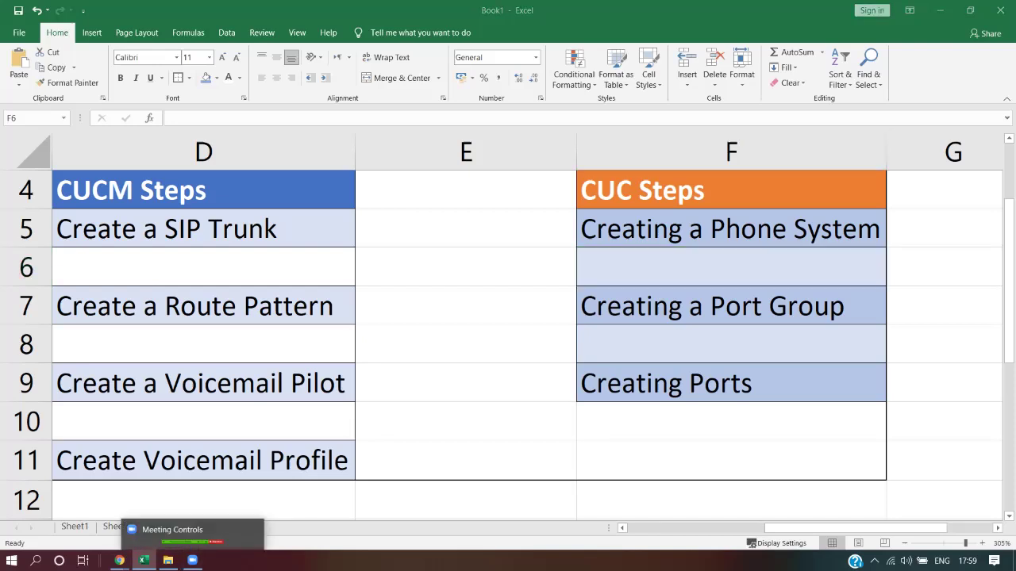